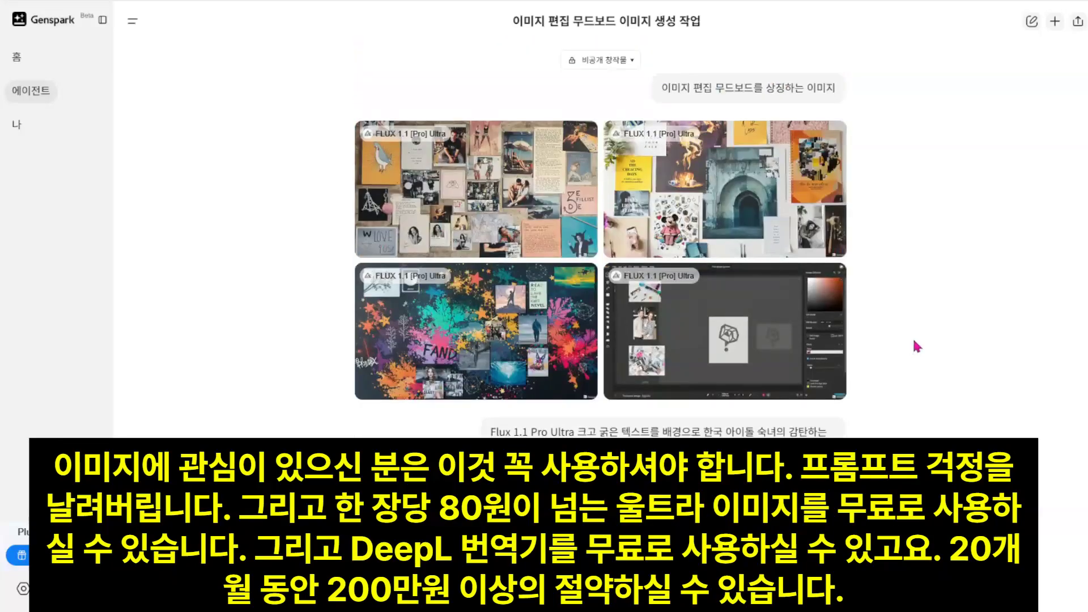
# - Review the four automatic prompts and the FLUX 1.1 [Pro] Ultra images generated for the Korean idol request
pyautogui.scroll(-6, 914, 337)
pyautogui.scroll(-6, 915, 340)
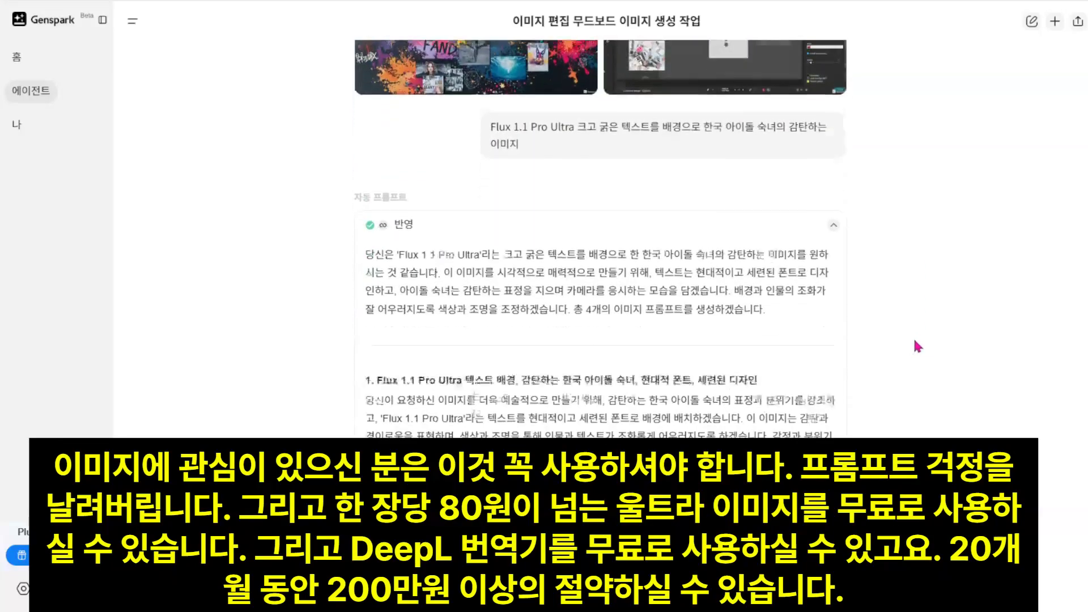
pyautogui.scroll(-8, 914, 340)
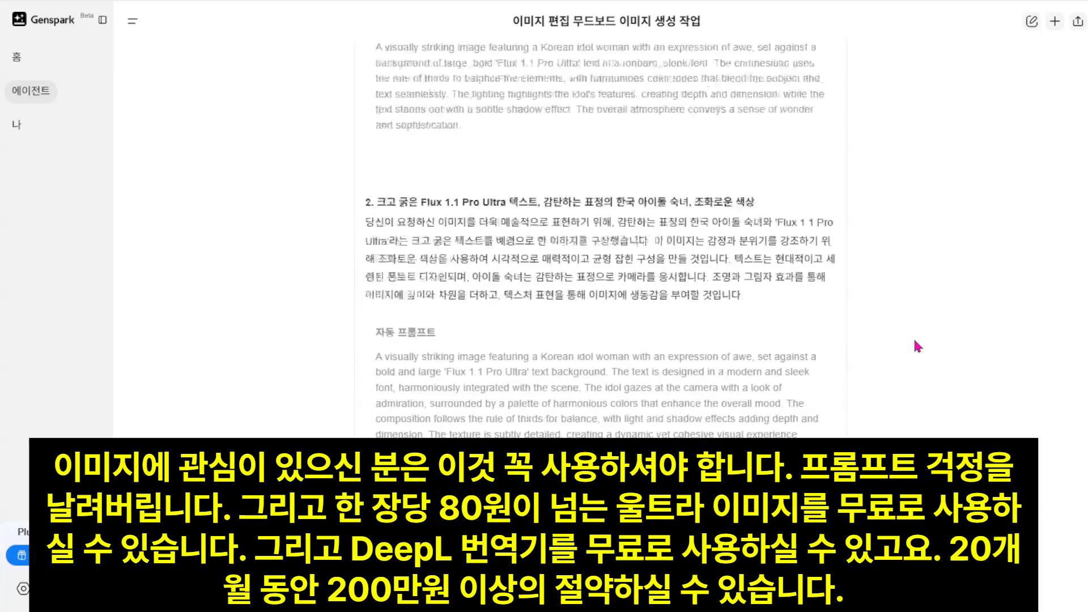
pyautogui.scroll(-6, 915, 340)
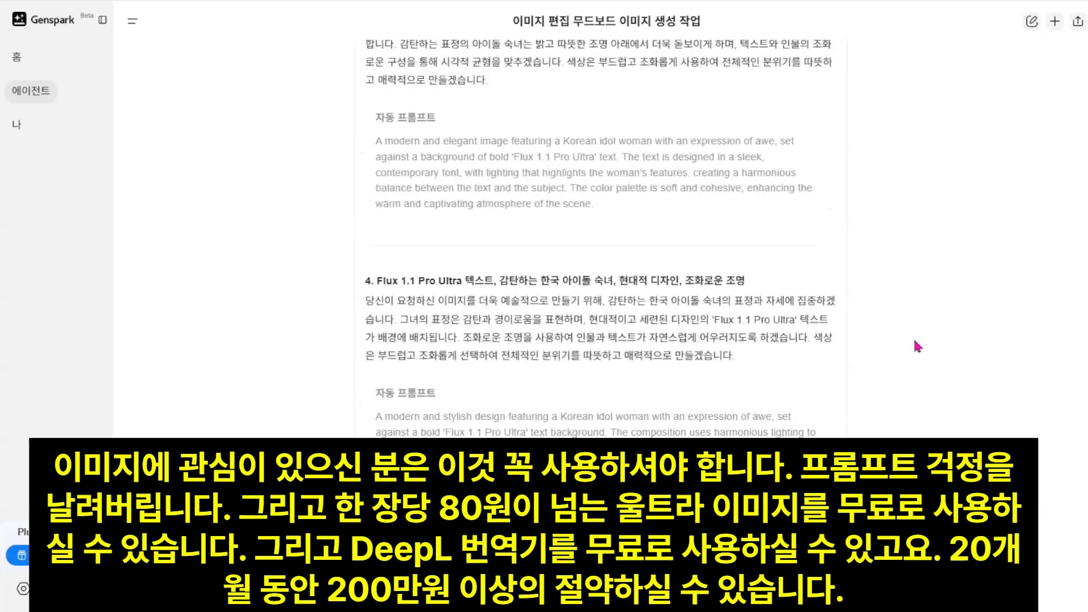
pyautogui.scroll(-2, 914, 340)
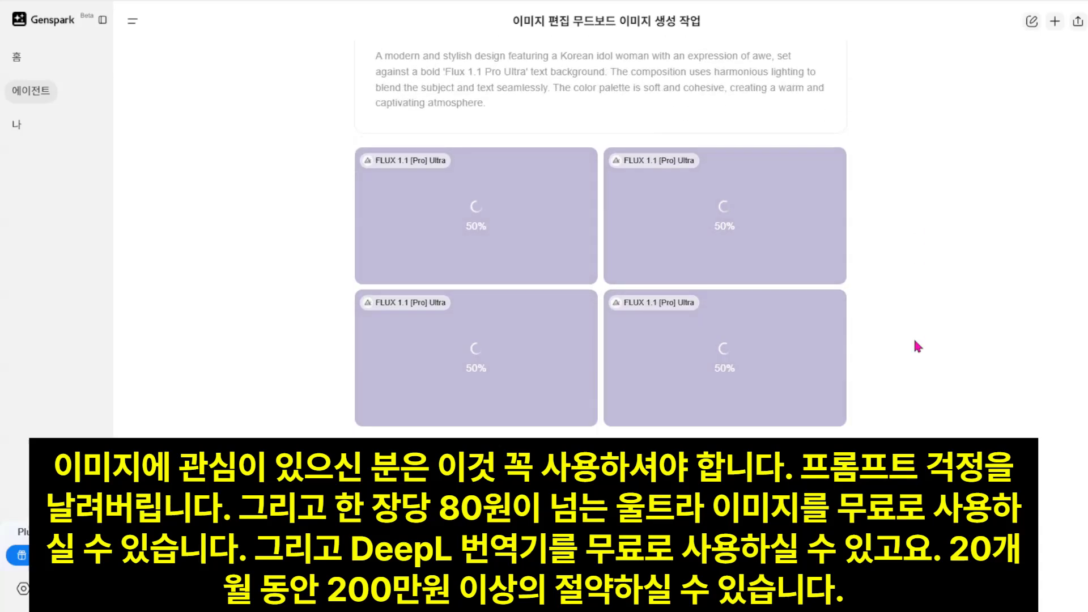
pyautogui.scroll(-1, 915, 341)
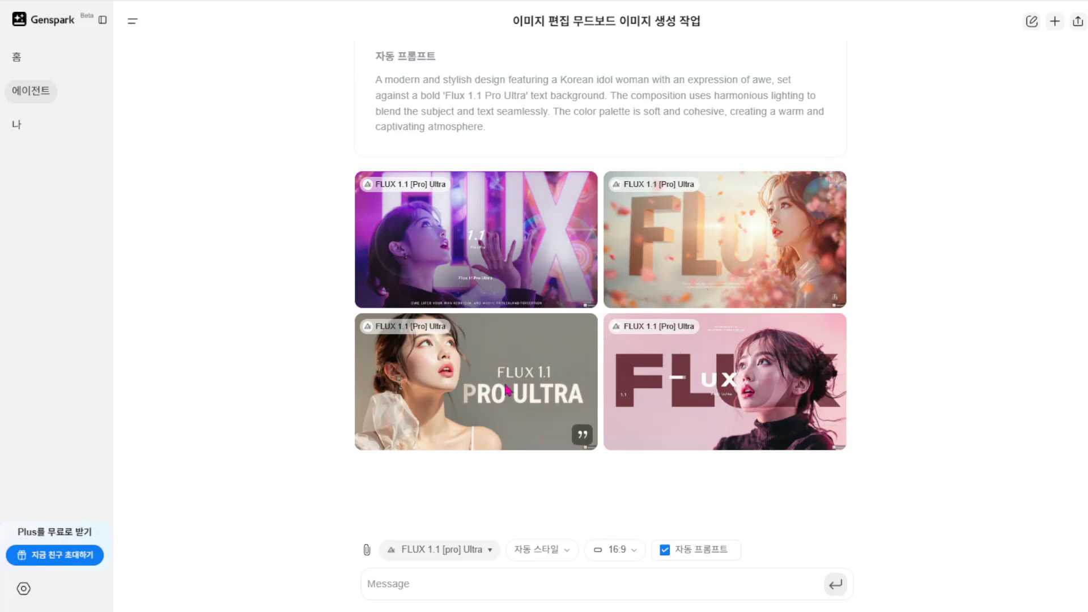
# - Download the generated "FLUX 1.1 PRO ULTRA" portrait from its enlarged preview, then close the preview
pyautogui.click(527, 363)
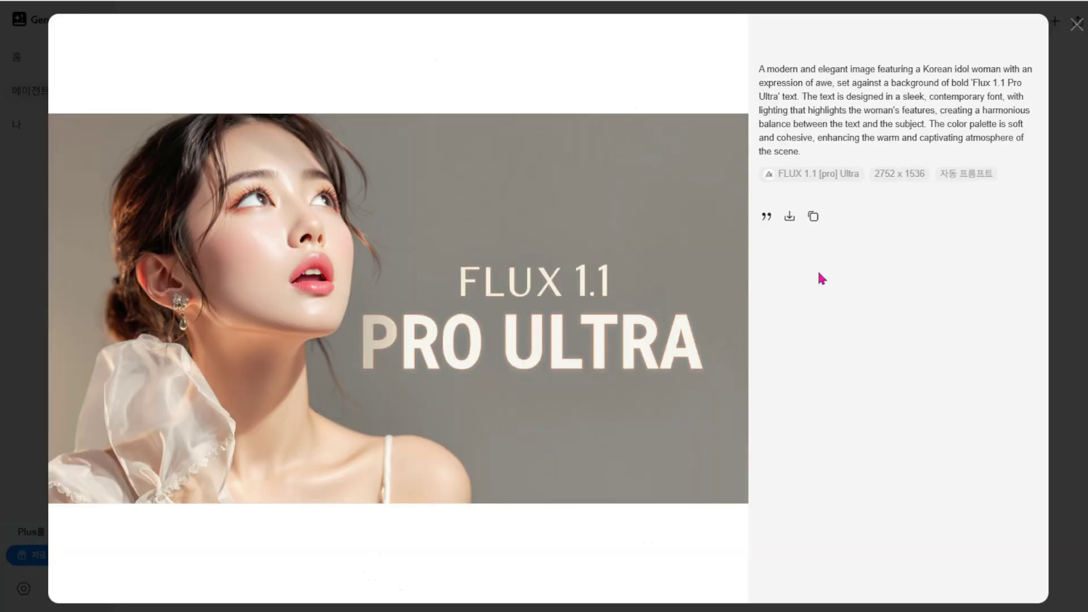
pyautogui.click(790, 217)
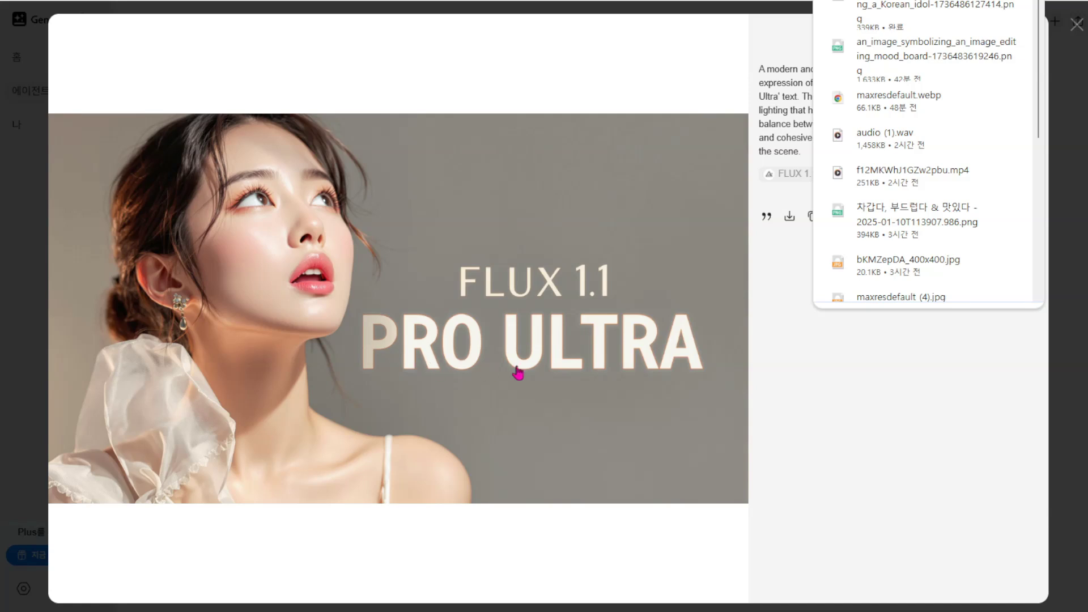
pyautogui.click(573, 377)
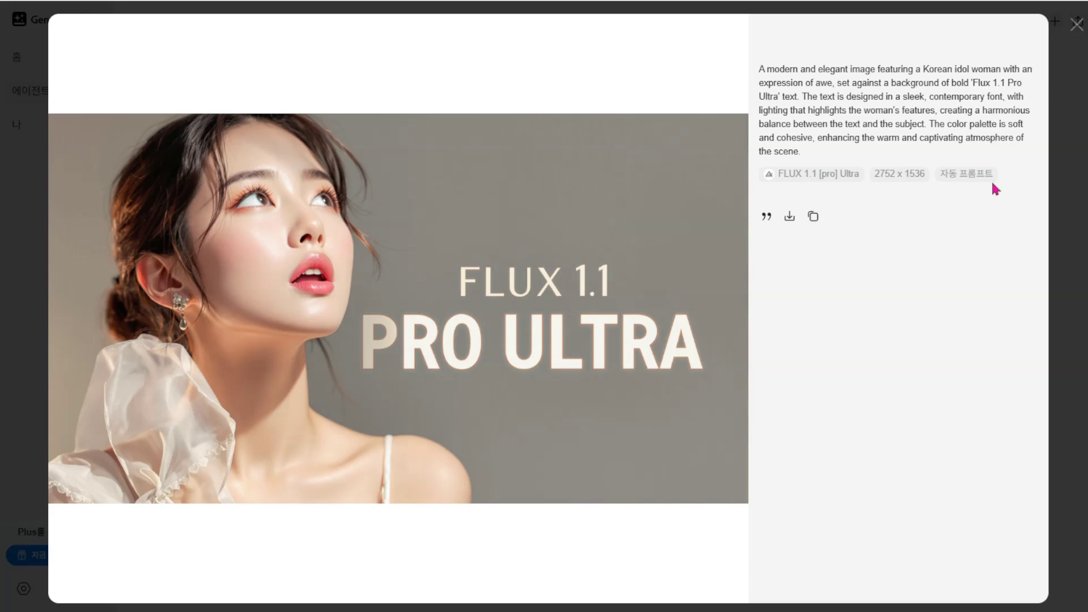
pyautogui.click(1077, 24)
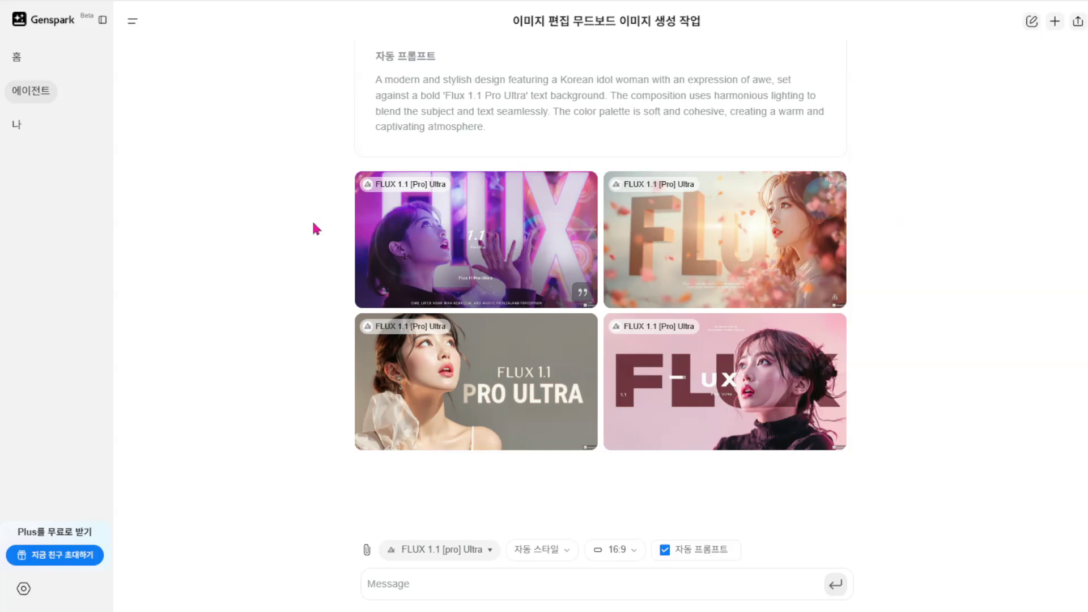
# - Look back over the image conversation's automatic prompts and the past searches in the account's History
pyautogui.scroll(5, 261, 229)
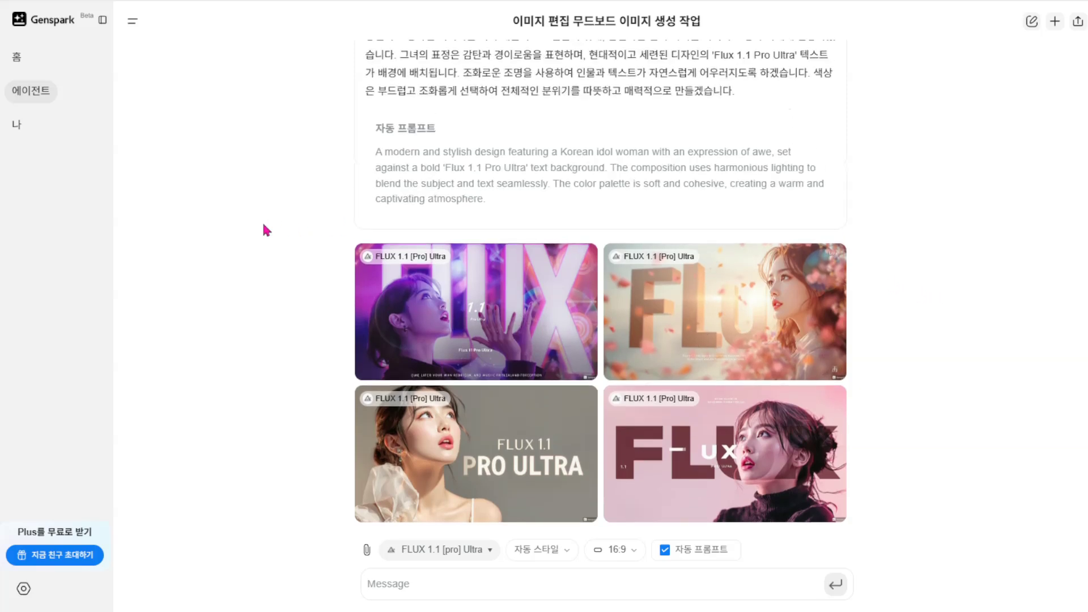
pyautogui.scroll(20, 267, 225)
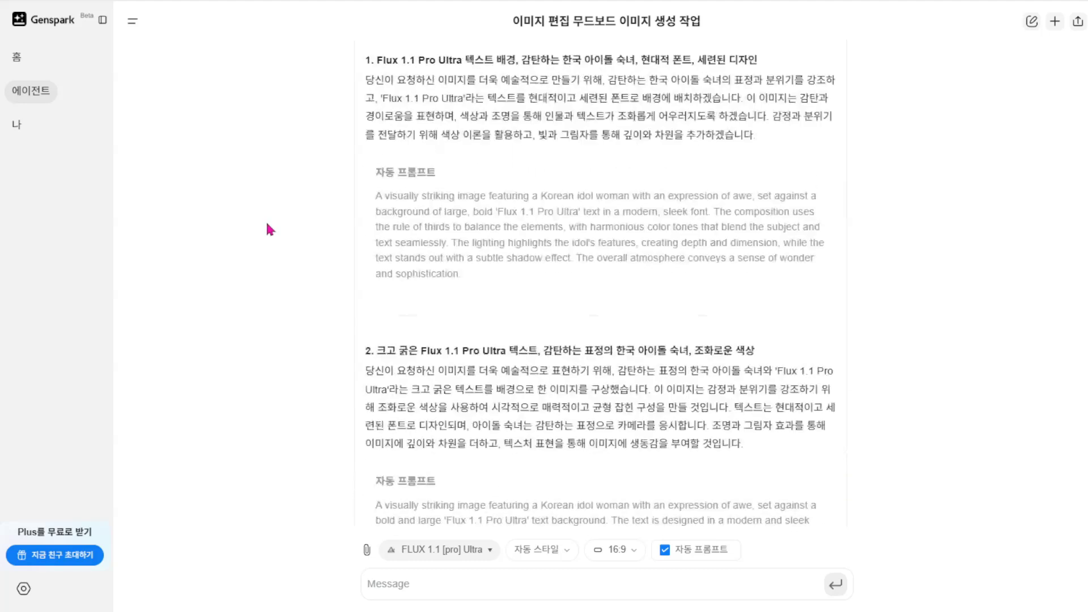
pyautogui.scroll(1, 271, 227)
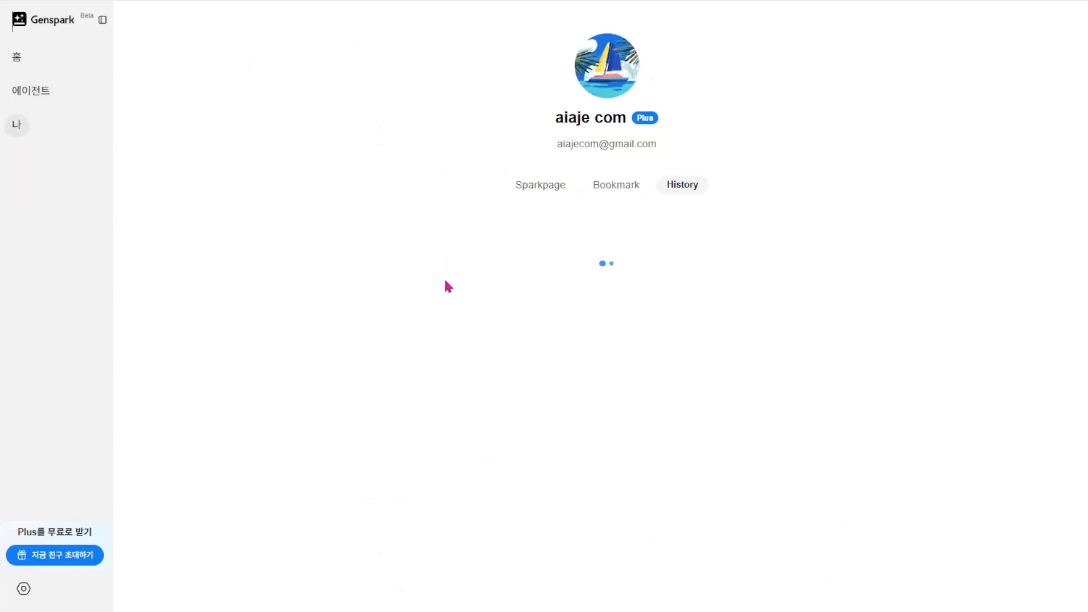
pyautogui.scroll(-4, 657, 296)
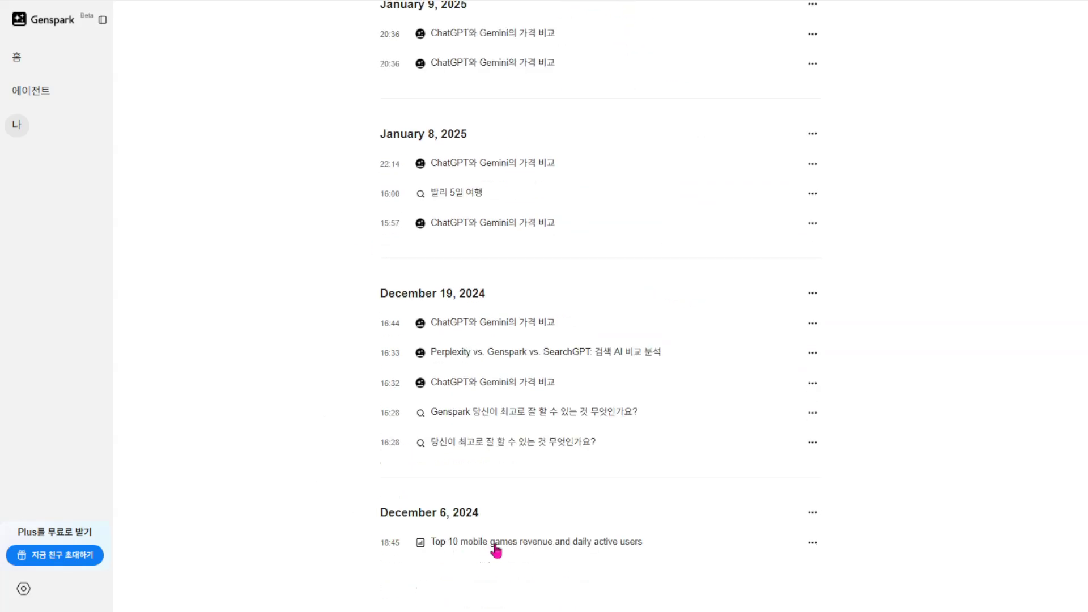
pyautogui.scroll(4, 448, 271)
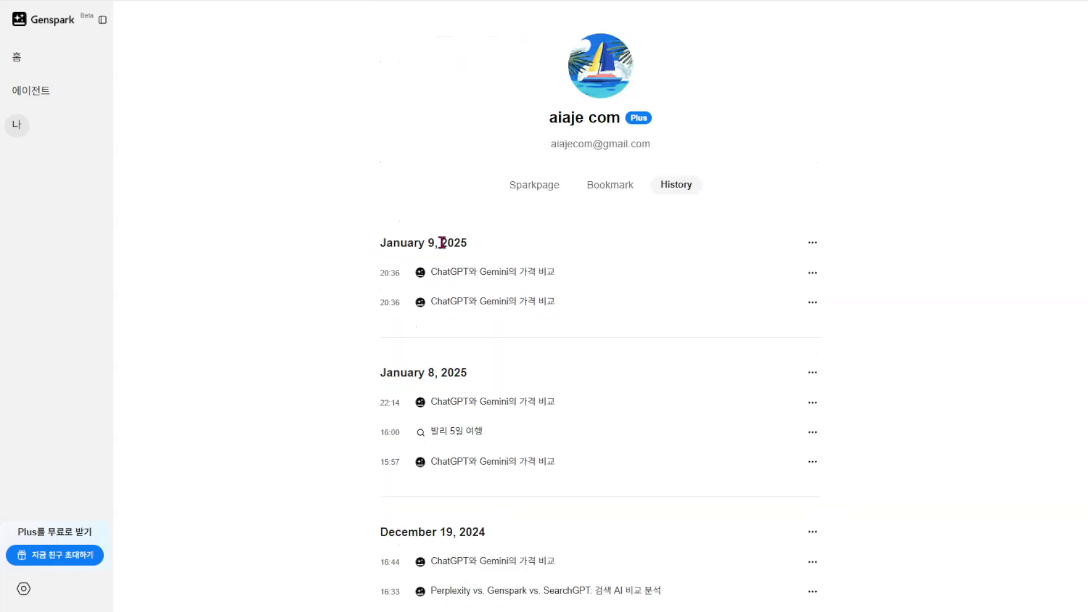
# - Go to the home page and activate its search box, showing the recent, popular and agent suggestions
pyautogui.click(19, 60)
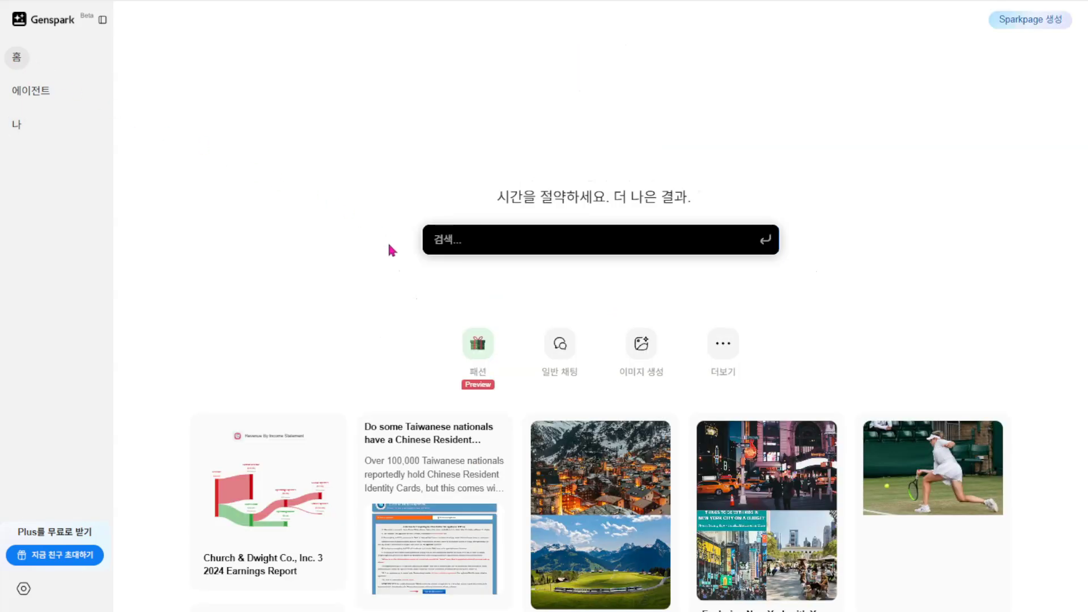
pyautogui.scroll(-4, 408, 340)
pyautogui.scroll(4, 431, 375)
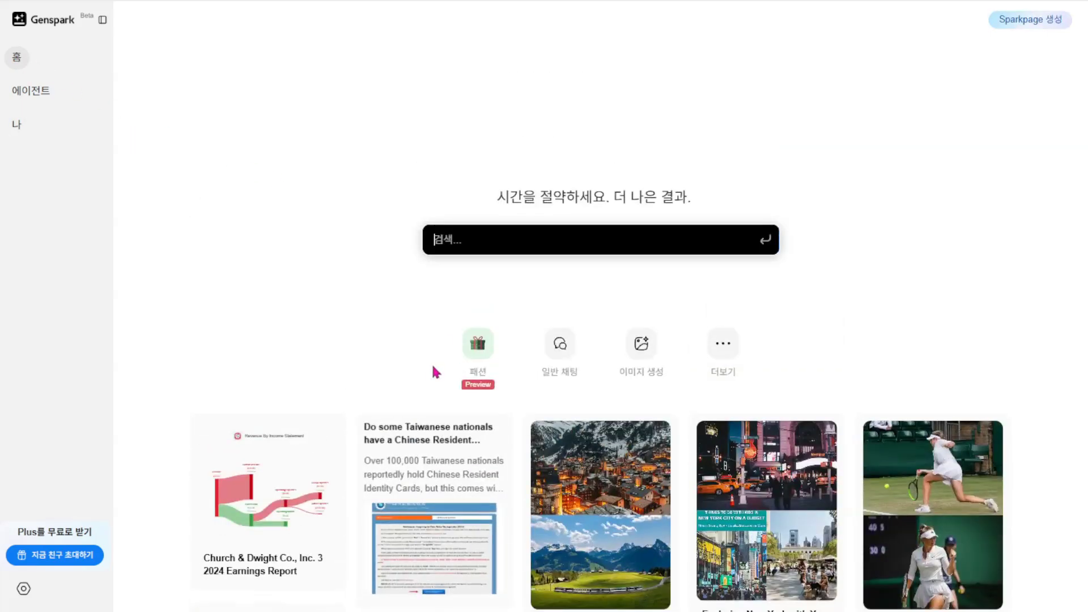
pyautogui.click(447, 235)
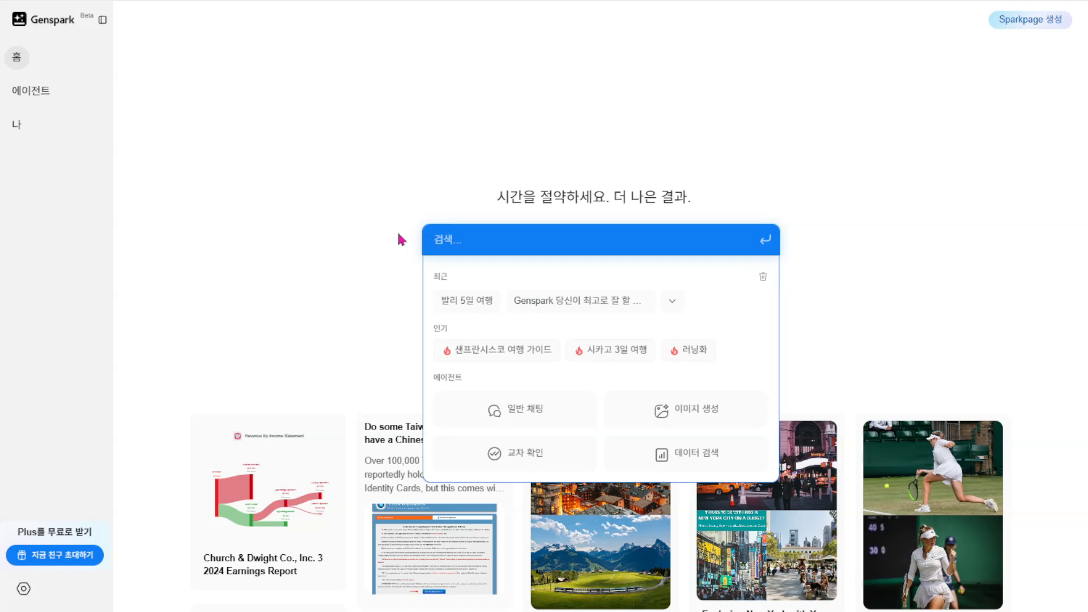
pyautogui.click(288, 235)
pyautogui.click(444, 240)
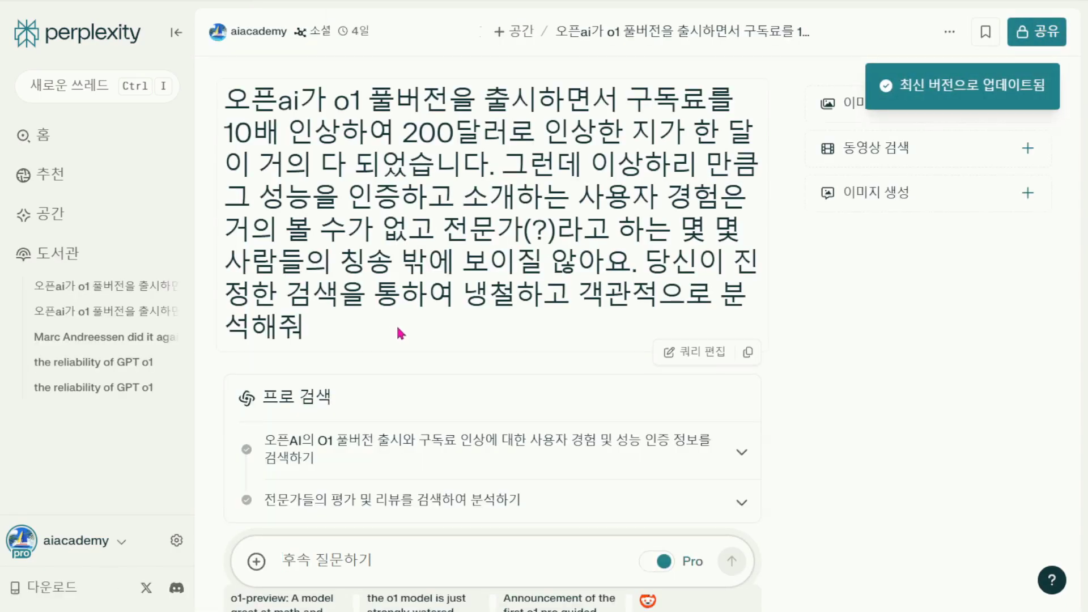
# - Copy the full question about OpenAI's o1 200-dollar subscription from the Perplexity thread and return to the Genspark home page
pyautogui.moveTo(234, 93); pyautogui.dragTo(326, 321)
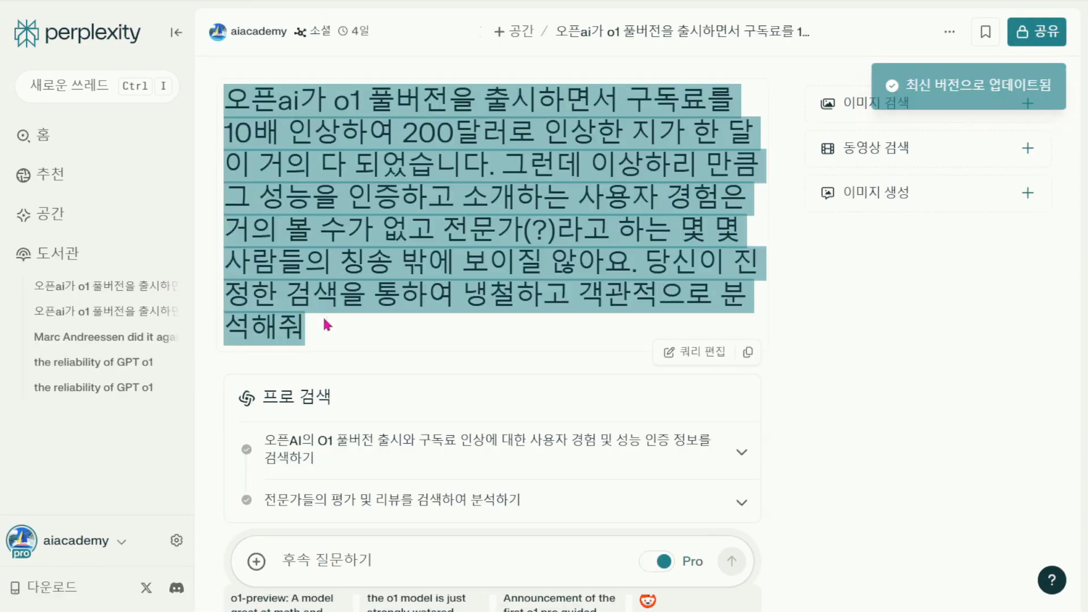
pyautogui.rightClick(413, 221)
pyautogui.click(451, 240)
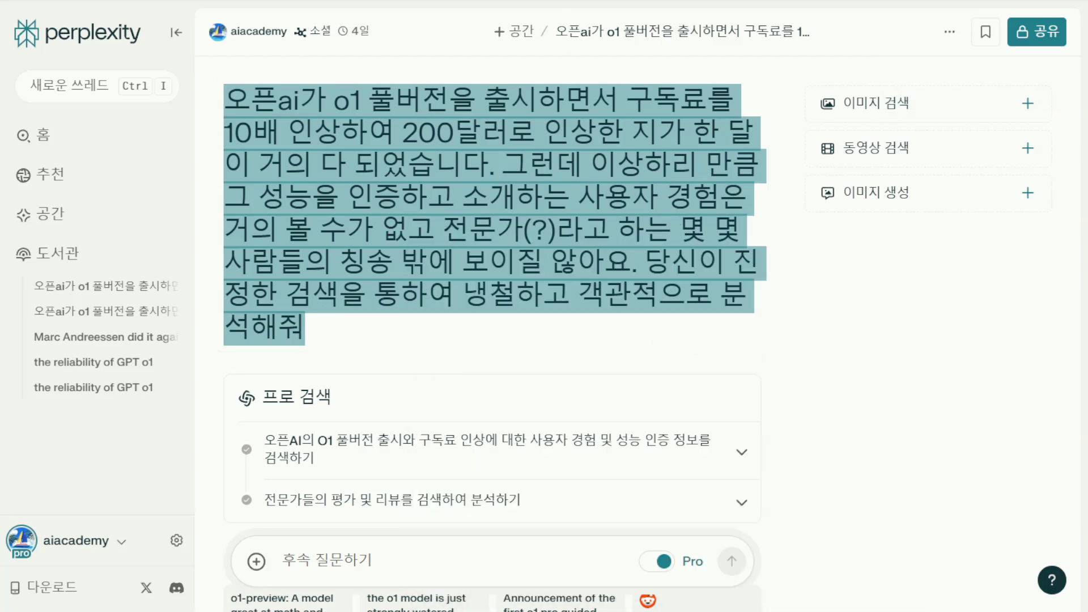
pyautogui.hotkey('ctrl', 'Tab')
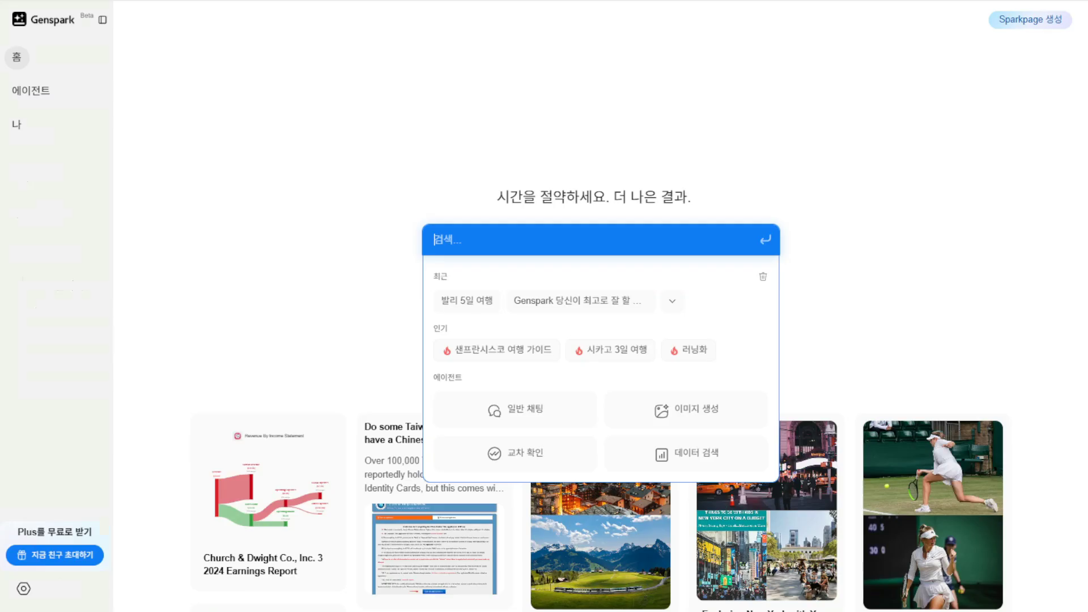
# - Paste the copied o1 subscription question into the search box and run the search
pyautogui.rightClick(472, 238)
pyautogui.click(544, 379)
pyautogui.press('Return')
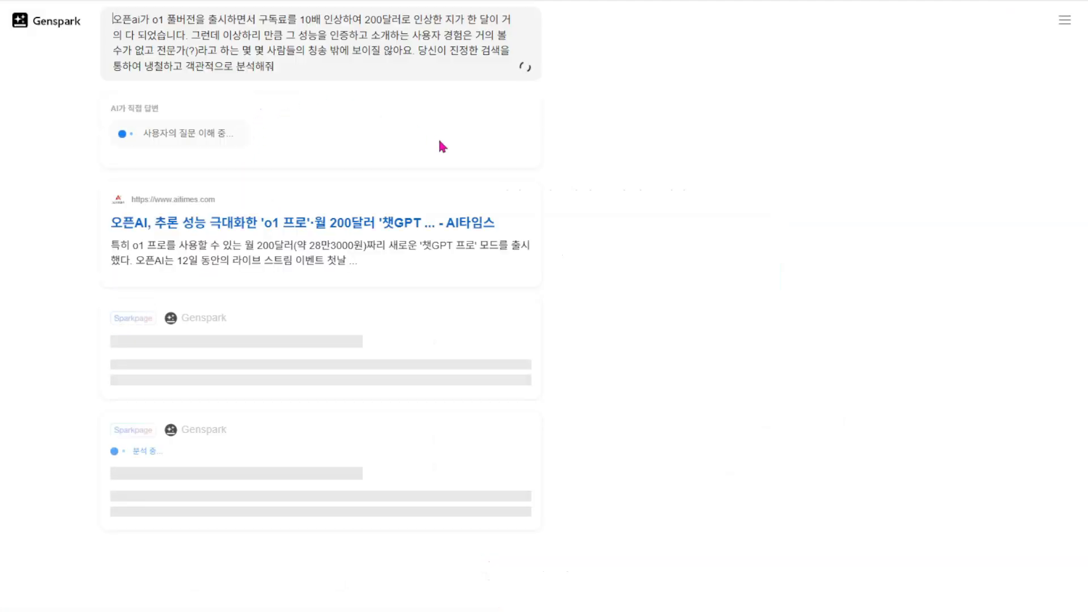
# - Enlarge the page and examine the AI's direct answer, the source article, the Sparkpage results and the related questions
pyautogui.hotkey('ctrl', '+')
pyautogui.hotkey('ctrl', '+')
pyautogui.hotkey('ctrl', '+')
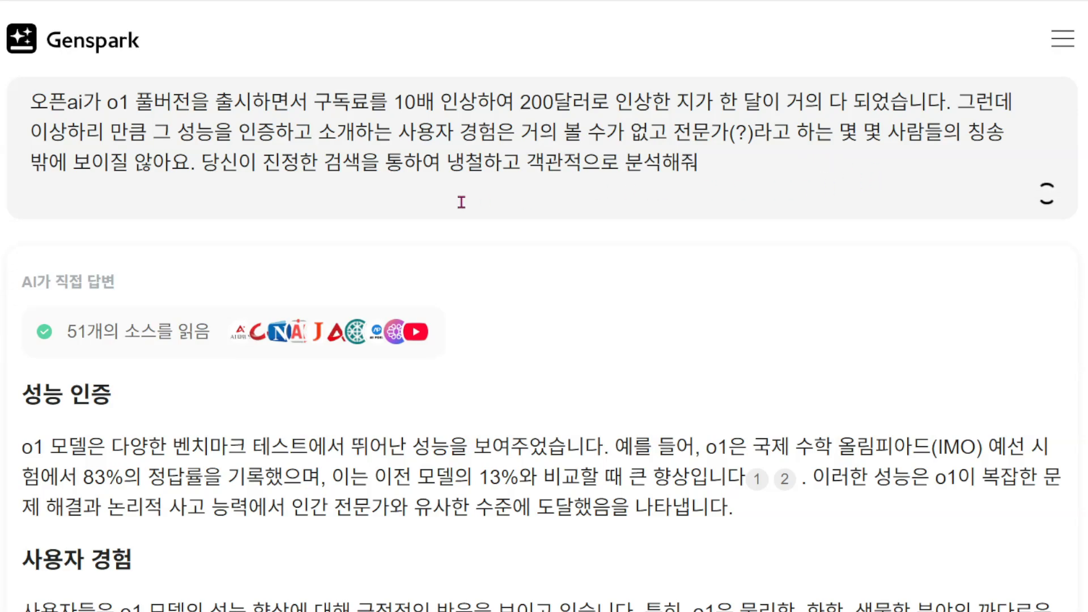
pyautogui.scroll(-1, 462, 201)
pyautogui.scroll(-3, 462, 198)
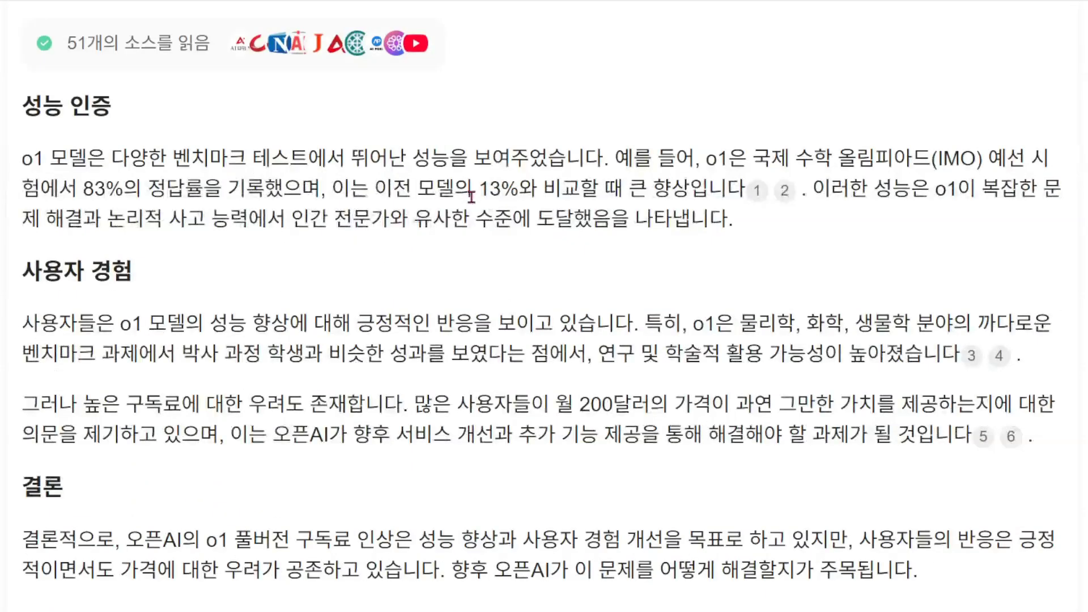
pyautogui.scroll(-1, 487, 258)
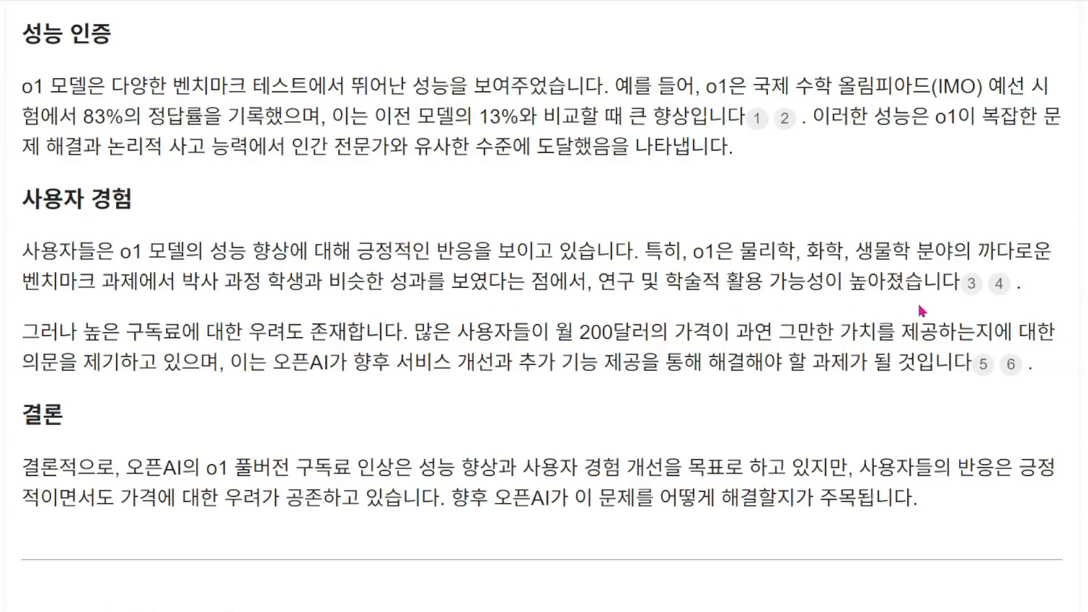
pyautogui.scroll(-4, 850, 391)
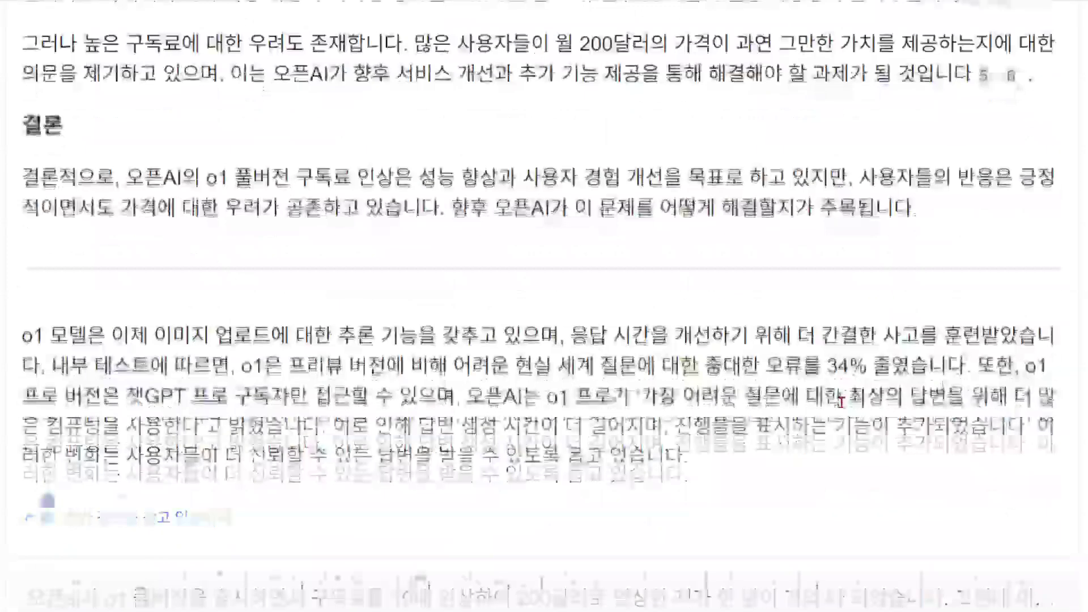
pyautogui.scroll(-5, 841, 401)
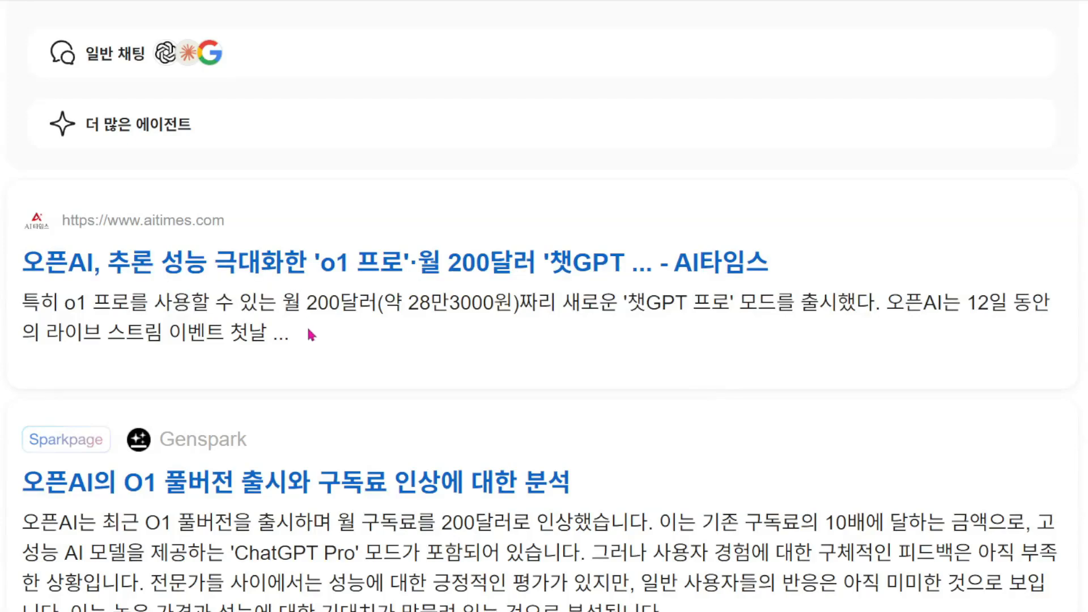
pyautogui.scroll(-6, 309, 331)
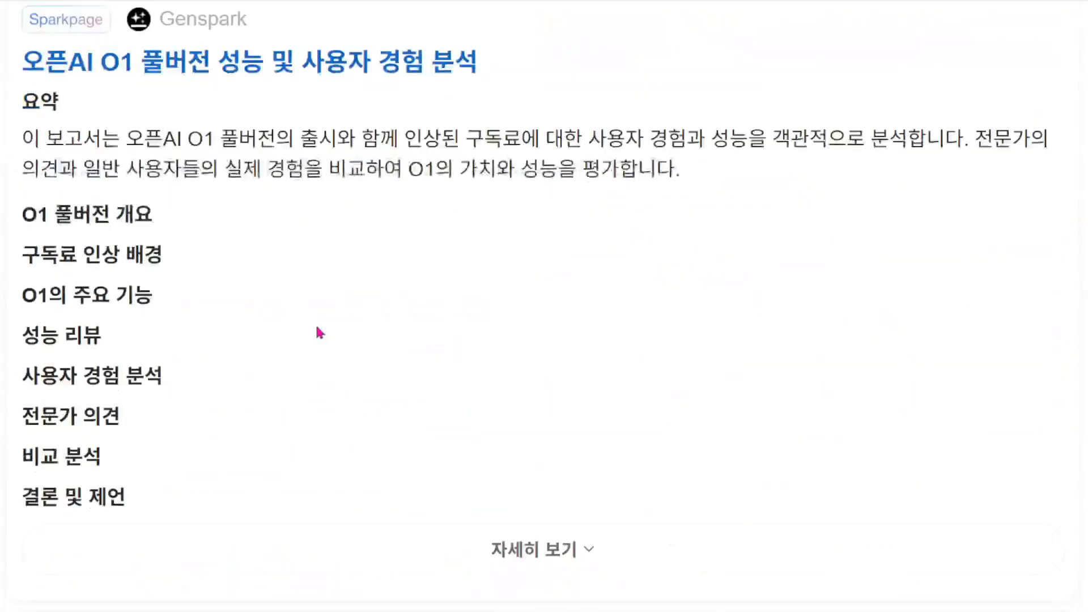
pyautogui.scroll(-4, 320, 333)
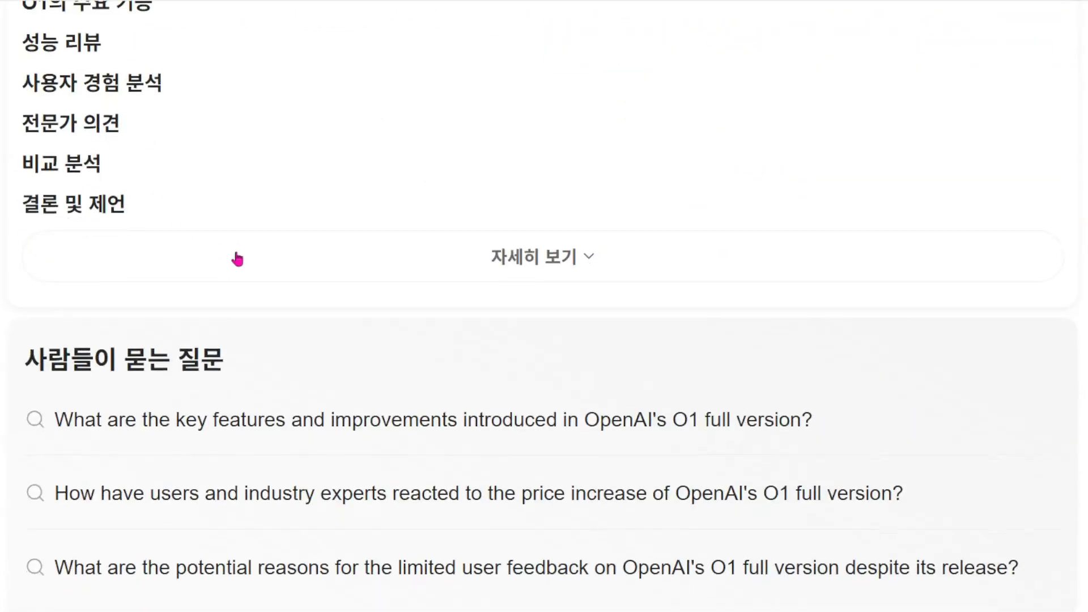
pyautogui.scroll(-2, 236, 258)
pyautogui.scroll(4, 524, 232)
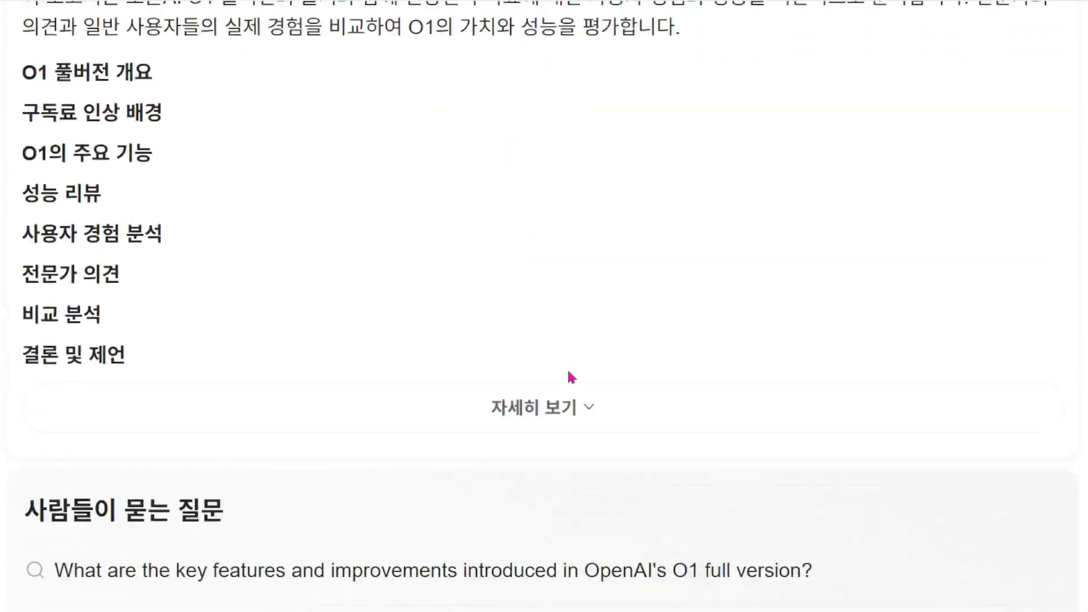
# - Expand the details of the "오픈AI O1 풀버전 성능 및 사용자 경험 분석" Sparkpage and review the results back up to the follow-up questions
pyautogui.click(576, 409)
pyautogui.scroll(-2, 600, 350)
pyautogui.scroll(-3, 599, 350)
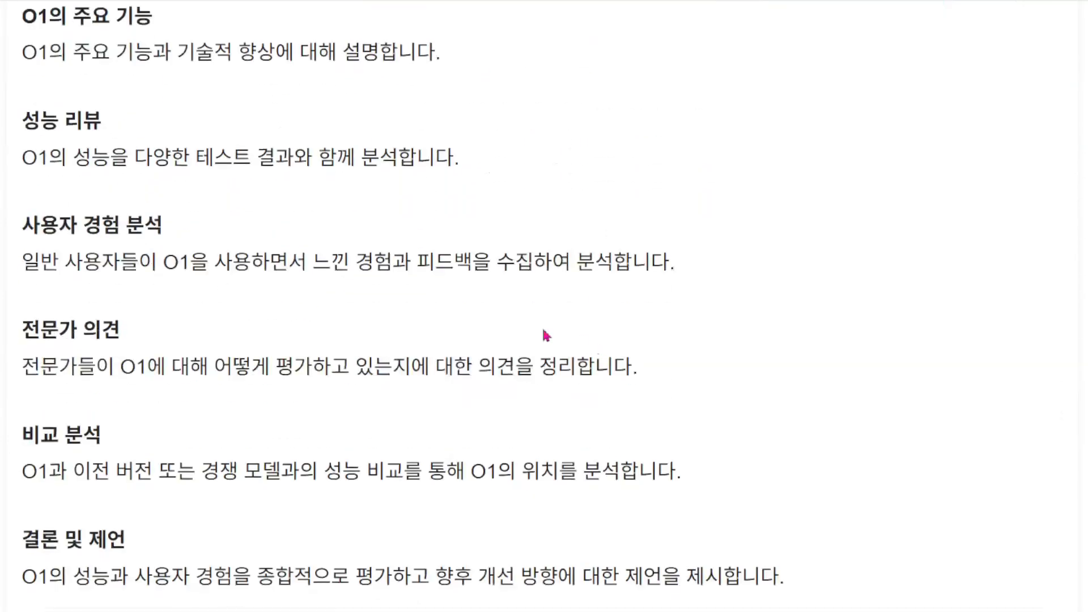
pyautogui.scroll(-4, 175, 312)
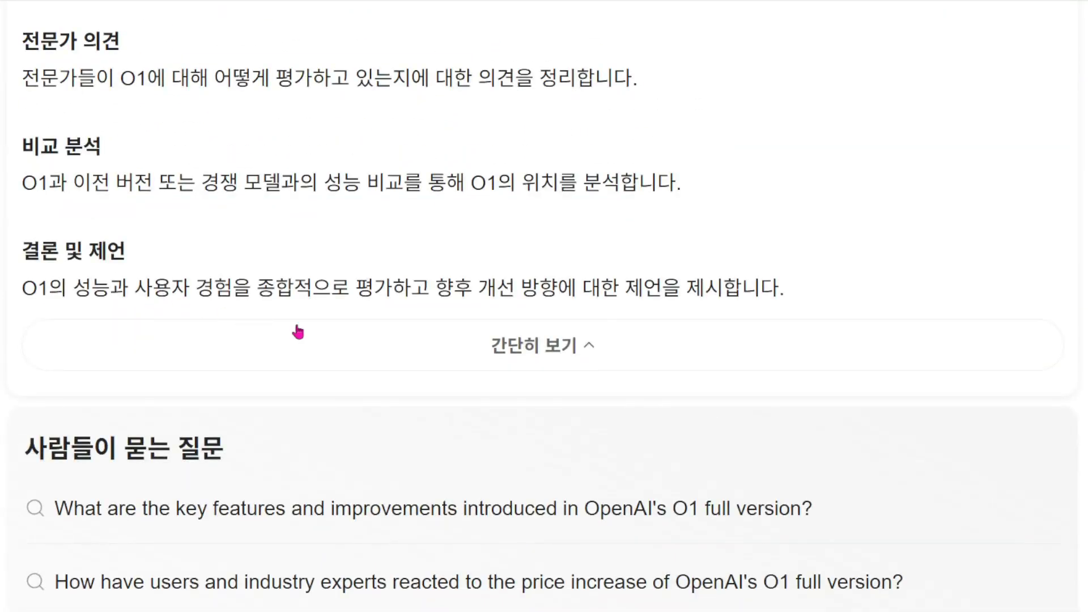
pyautogui.scroll(17, 298, 316)
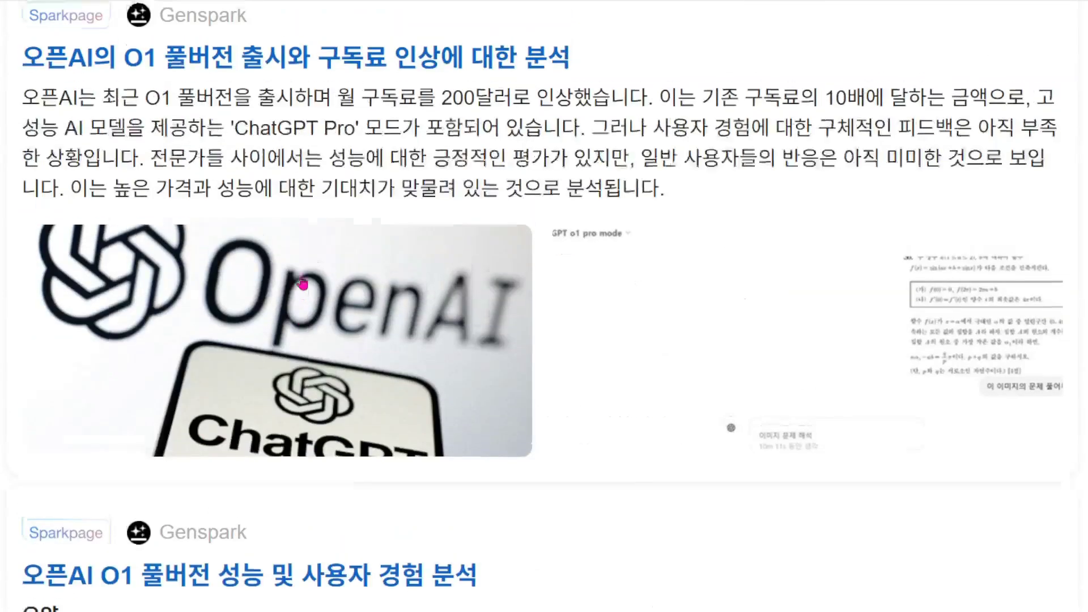
pyautogui.scroll(10, 303, 285)
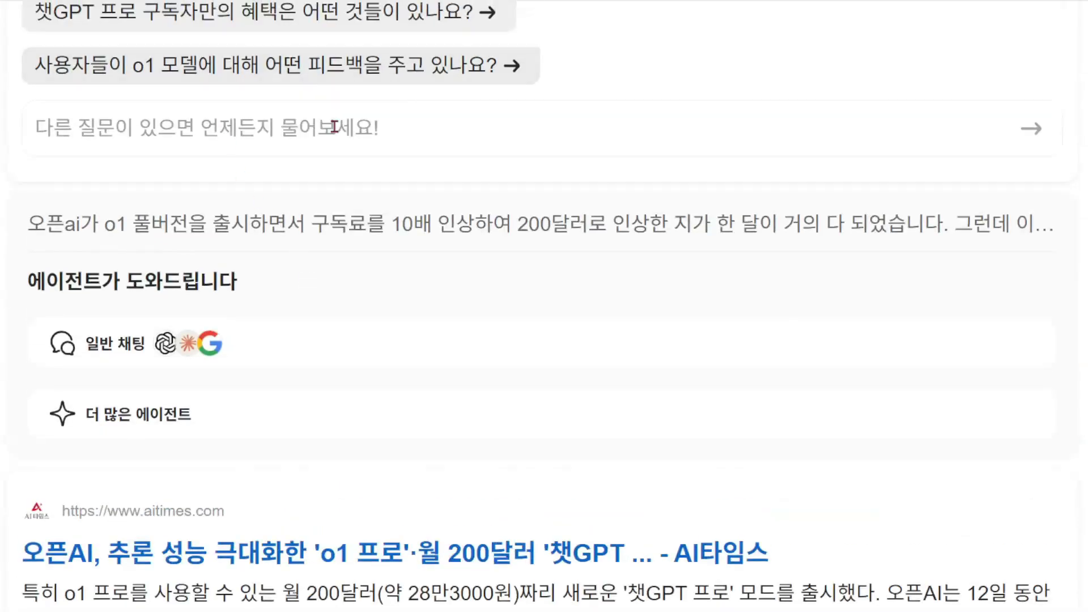
pyautogui.scroll(3, 347, 272)
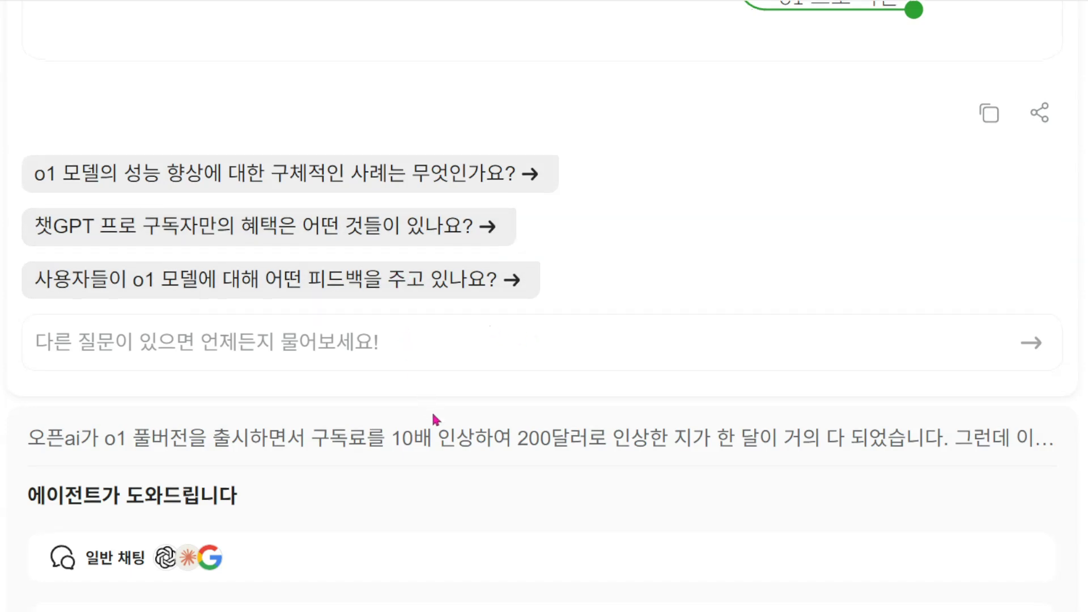
# - Show more agents below the search answer and open the 번역 (translation) agent
pyautogui.scroll(-5, 436, 420)
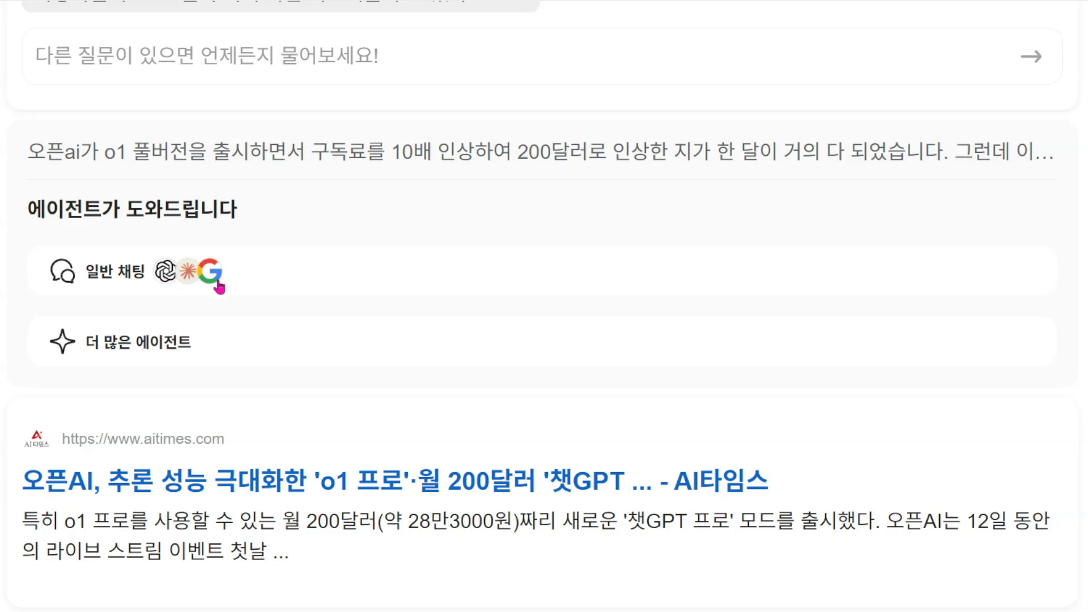
pyautogui.click(166, 342)
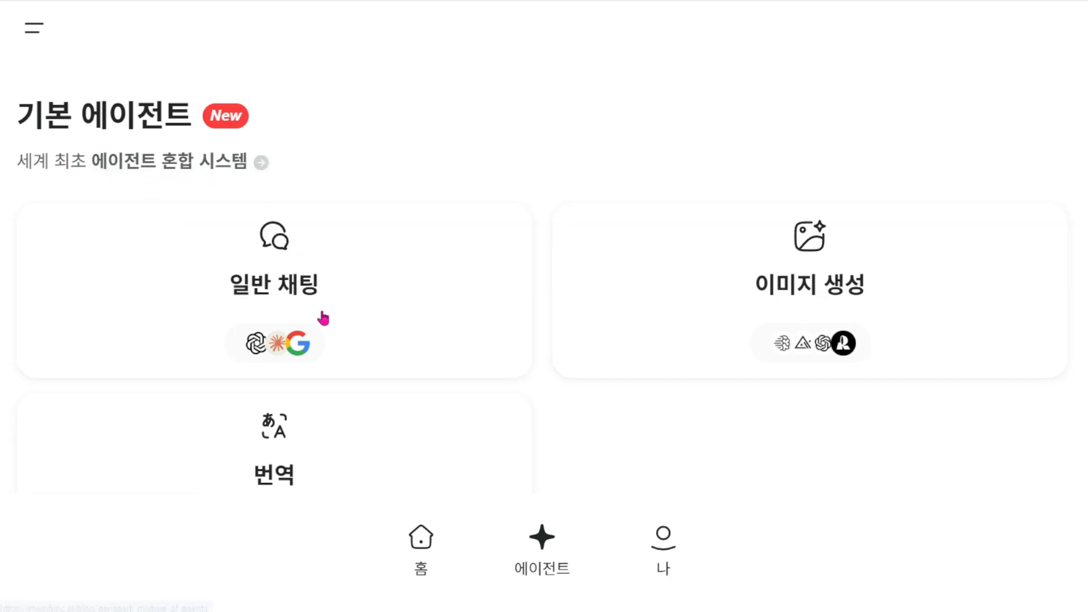
pyautogui.scroll(-2, 323, 315)
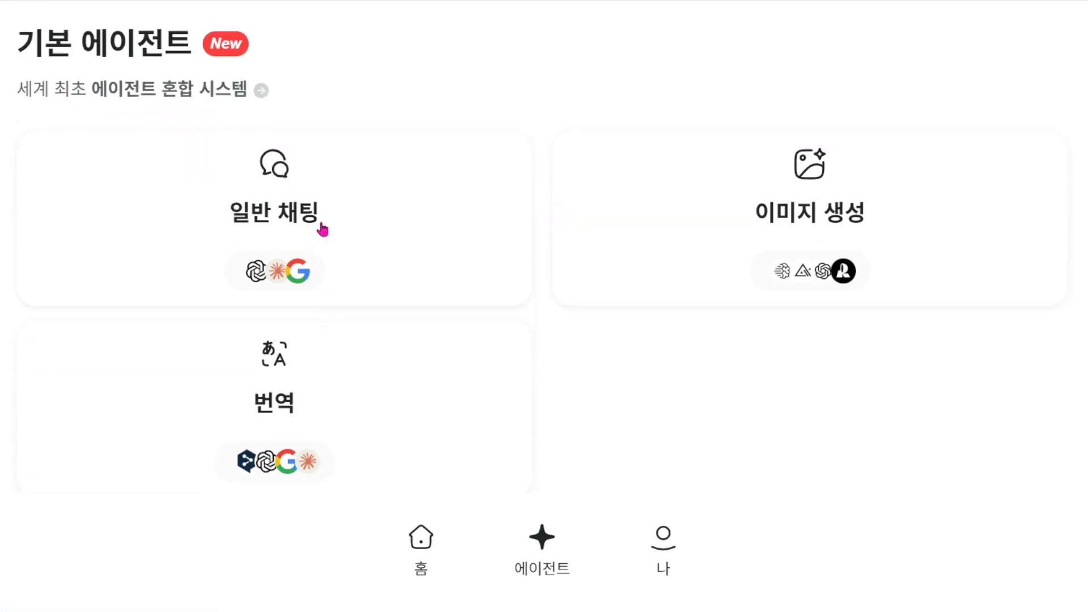
pyautogui.click(284, 399)
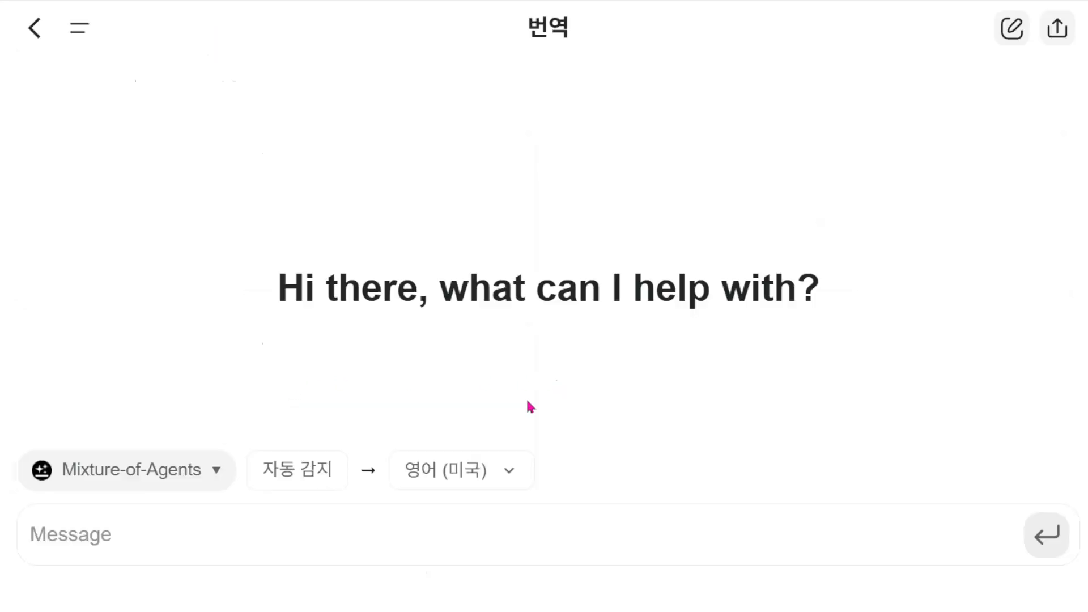
# - Choose DeepL as the translation model and close the model list
pyautogui.click(216, 475)
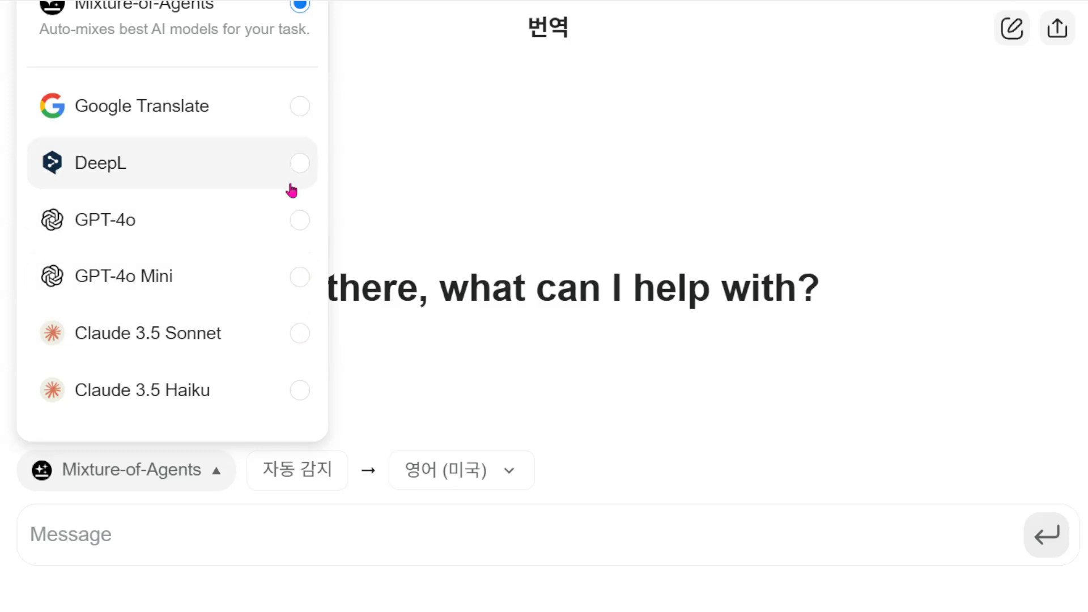
pyautogui.click(299, 168)
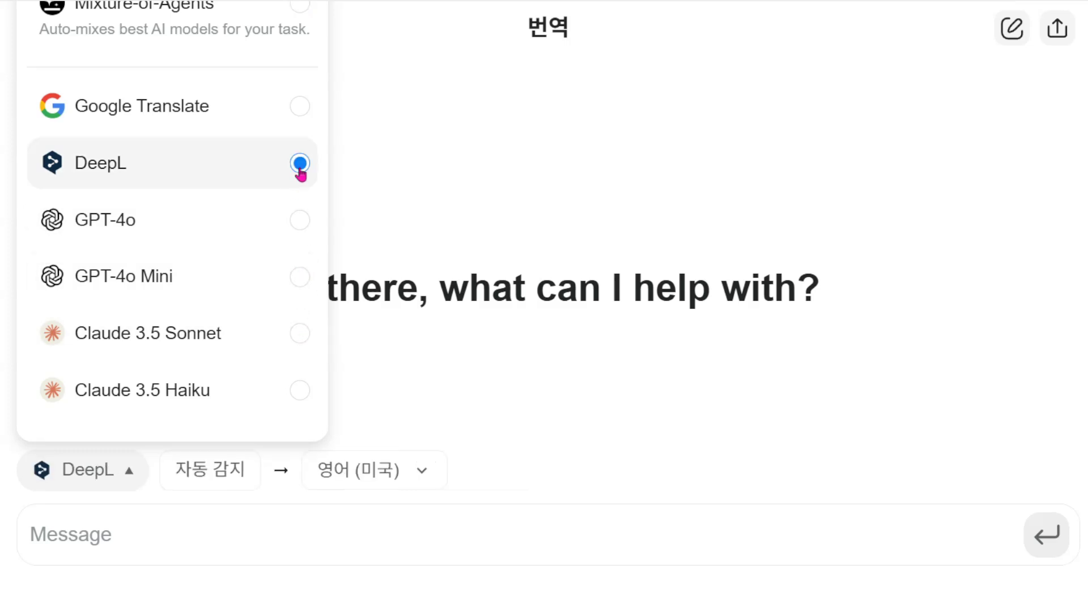
pyautogui.click(309, 115)
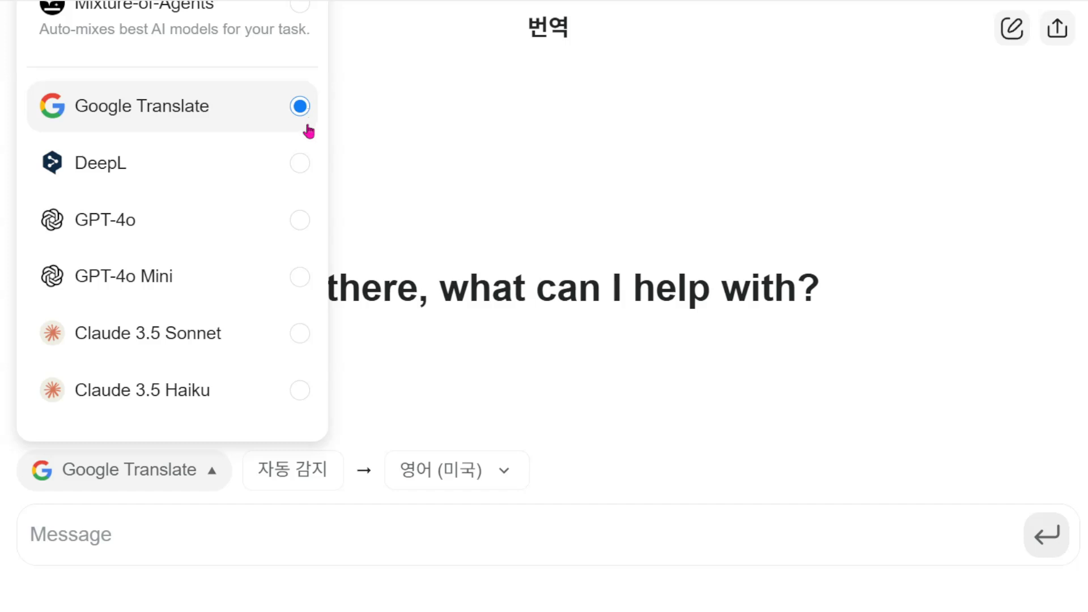
pyautogui.click(297, 169)
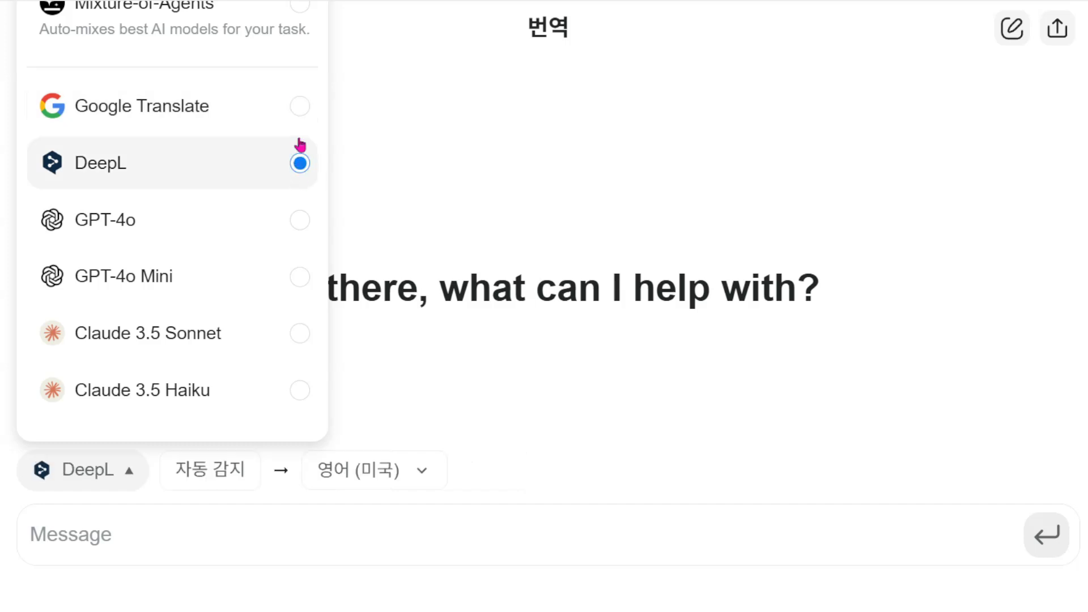
pyautogui.click(498, 193)
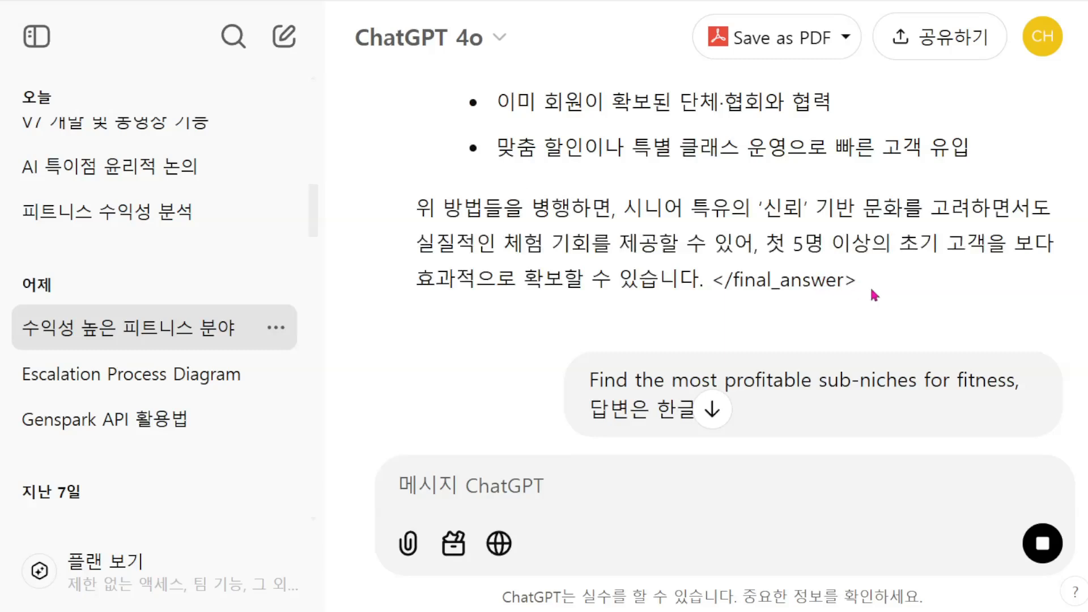
# - Switch to ChatGPT, copy the long Korean fitness answer through its closing </final_answer> tag, and return to the Genspark translation agent
pyautogui.keyDown('shift'); pyautogui.click(875, 295); pyautogui.keyUp('shift')
pyautogui.rightClick(814, 242)
pyautogui.click(829, 245)
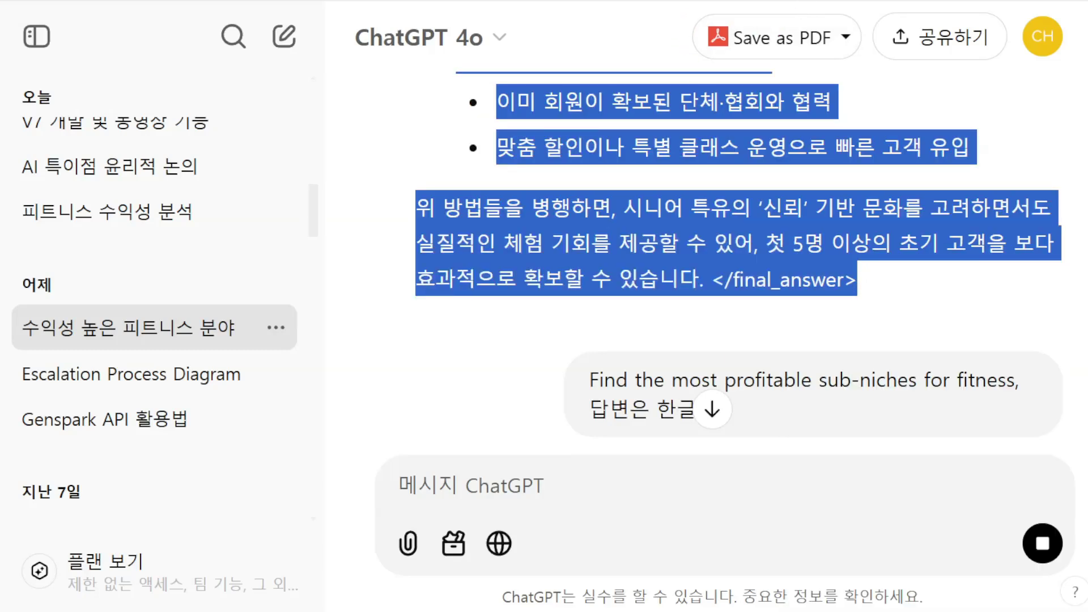
pyautogui.click(816, 0)
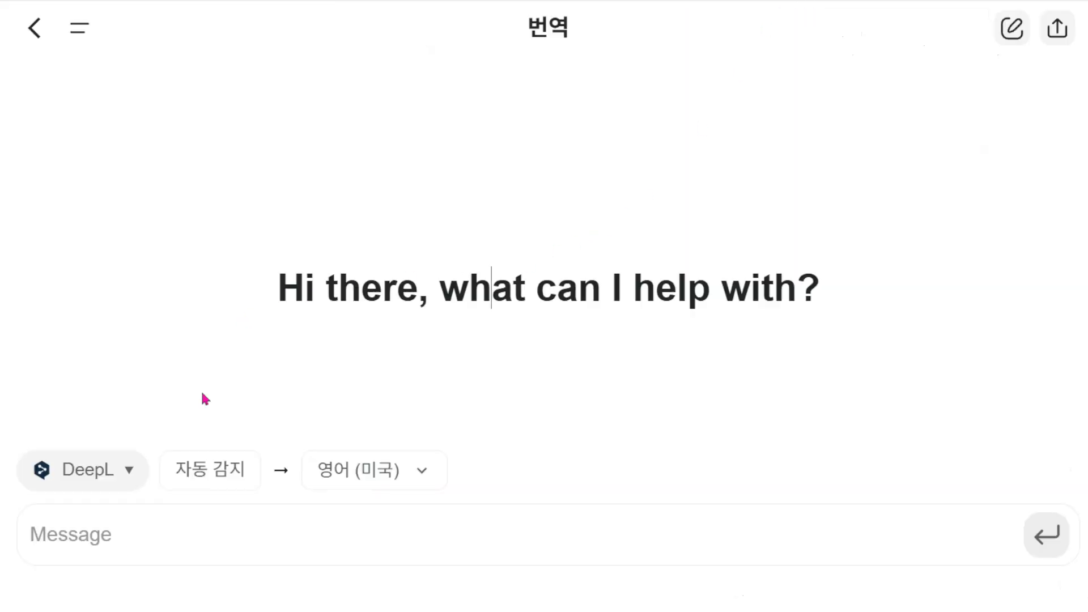
# - Paste the copied fitness answer into the message, translate it into US English with DeepL, and read through to the end
pyautogui.hotkey('ctrl', 'v')
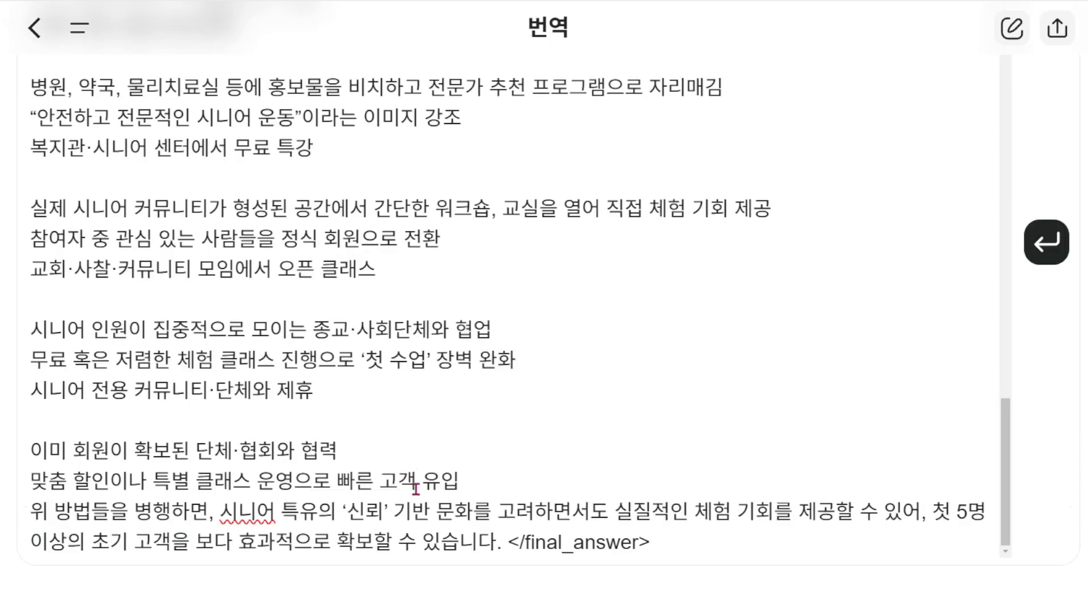
pyautogui.click(1050, 262)
pyautogui.scroll(-15, 749, 319)
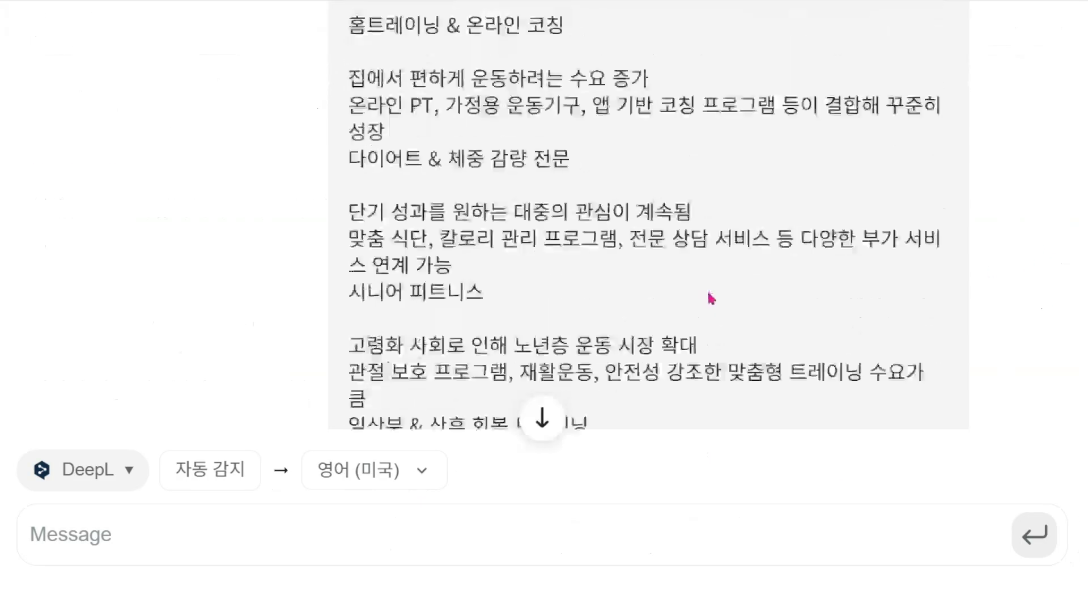
pyautogui.scroll(-20, 748, 319)
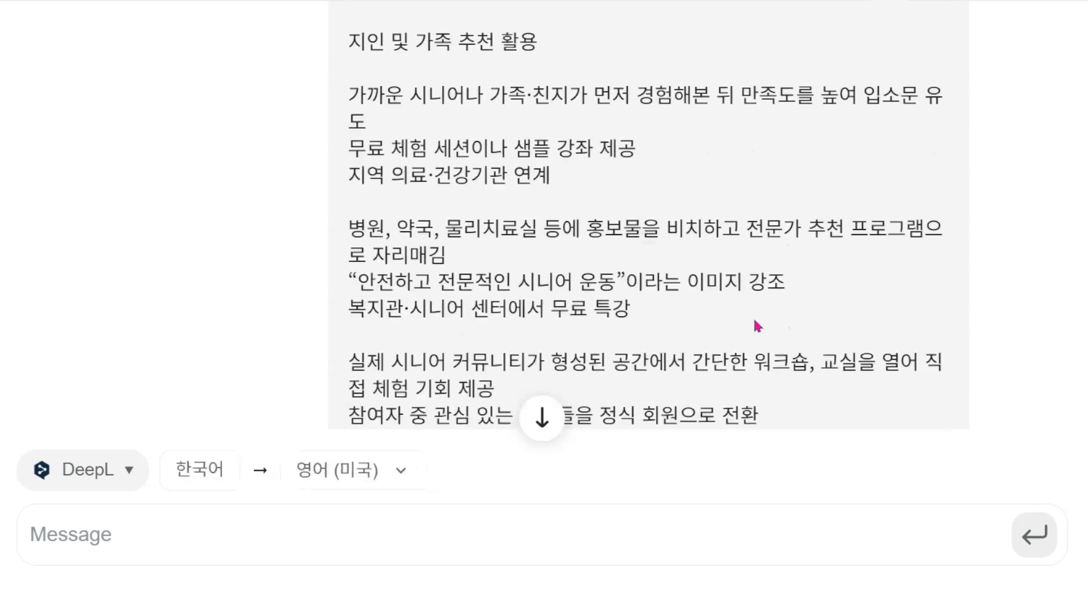
pyautogui.scroll(-15, 756, 324)
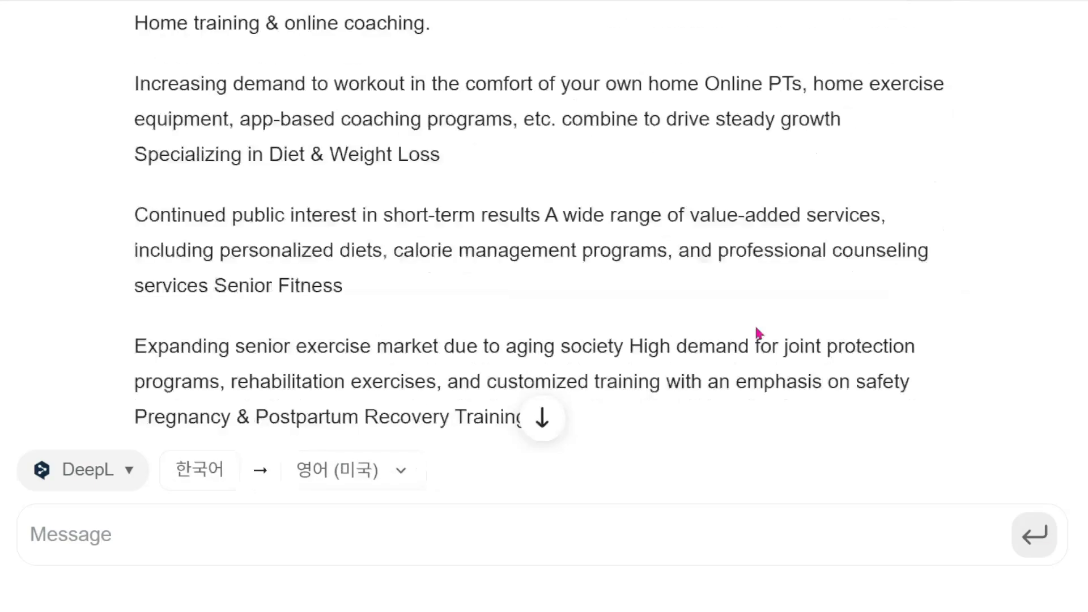
pyautogui.scroll(-10, 759, 336)
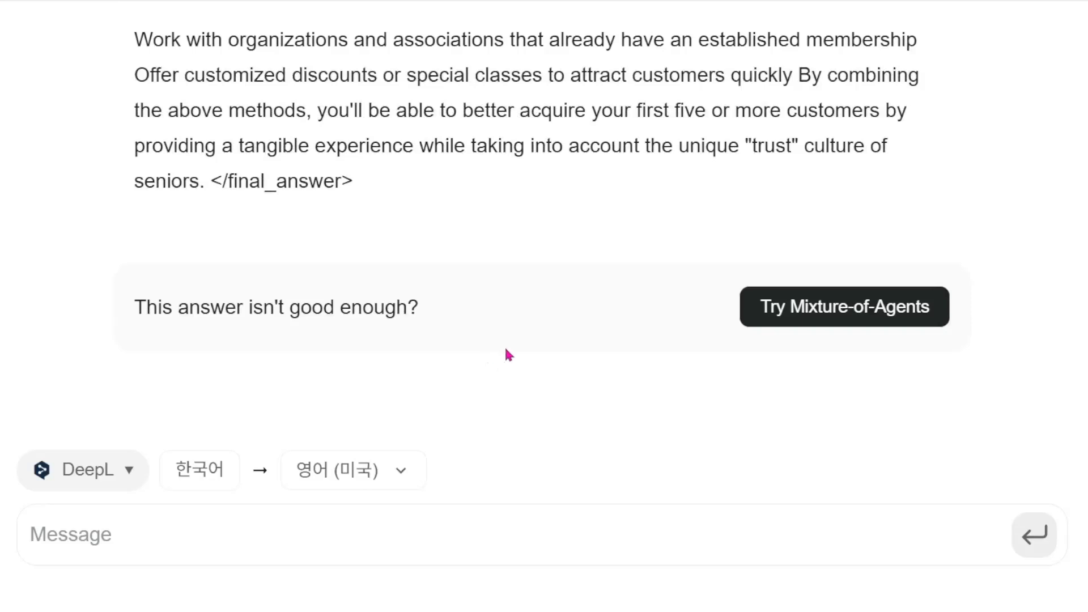
# - Rerun the translation with Mixture-of-Agents and look over the individual models' progress against the earlier DeepL translation
pyautogui.click(842, 319)
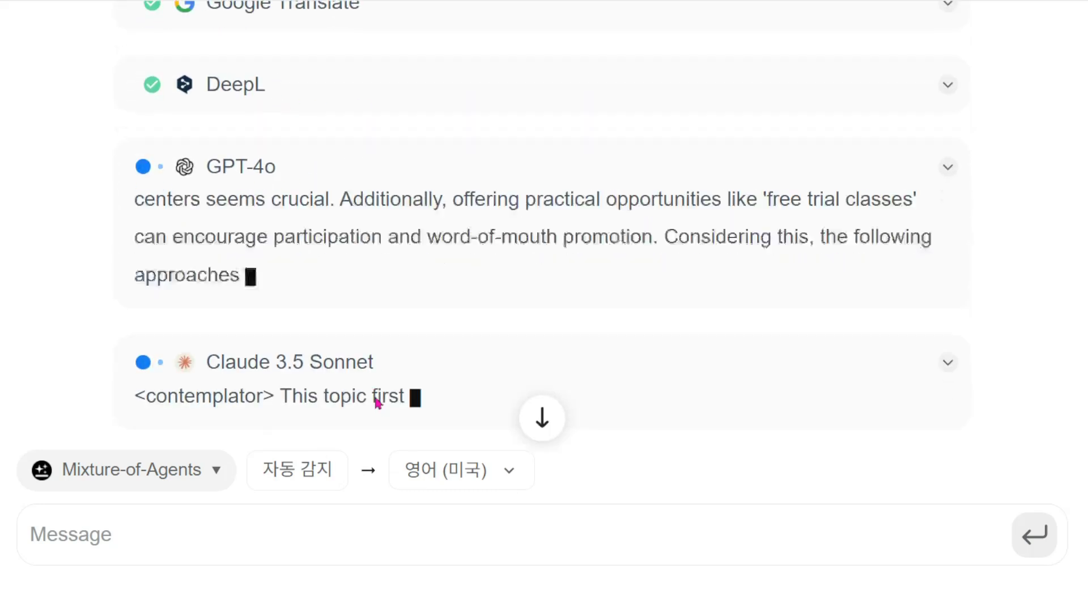
pyautogui.scroll(-3, 379, 397)
pyautogui.scroll(4, 379, 391)
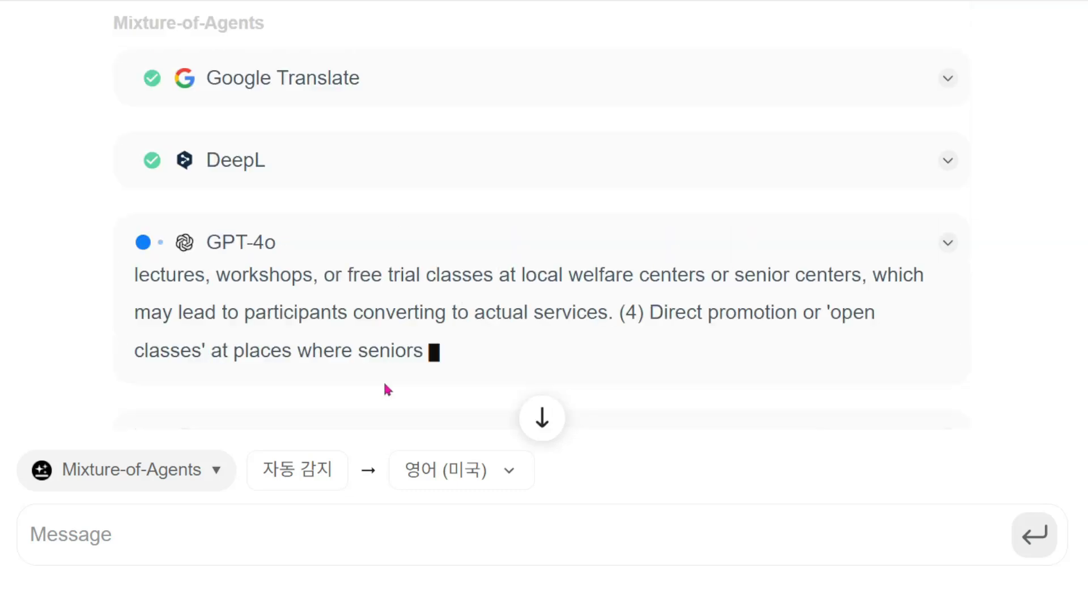
pyautogui.scroll(5, 385, 389)
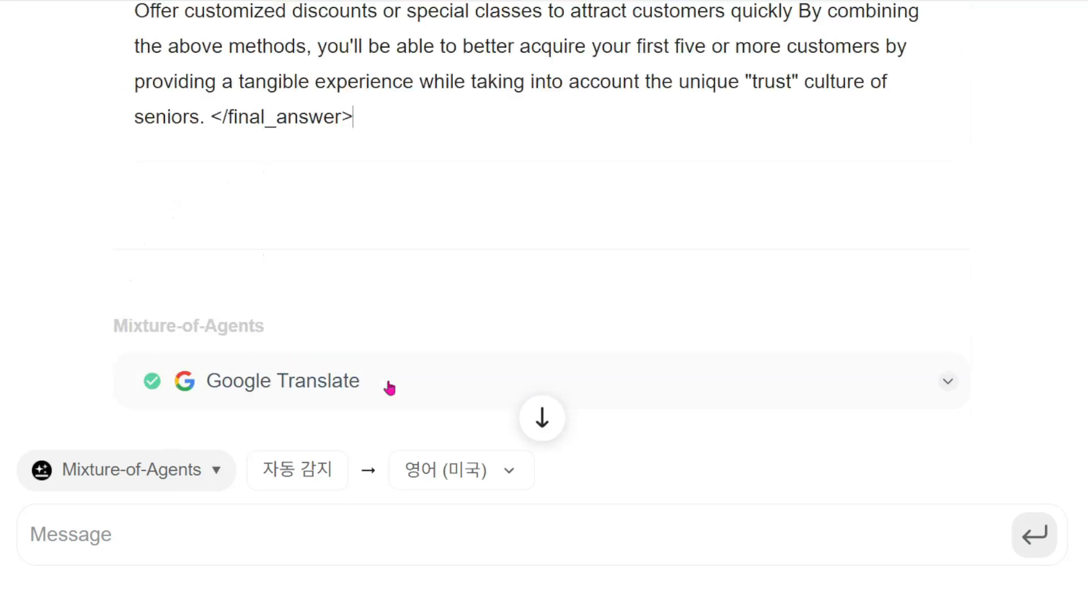
pyautogui.scroll(5, 388, 380)
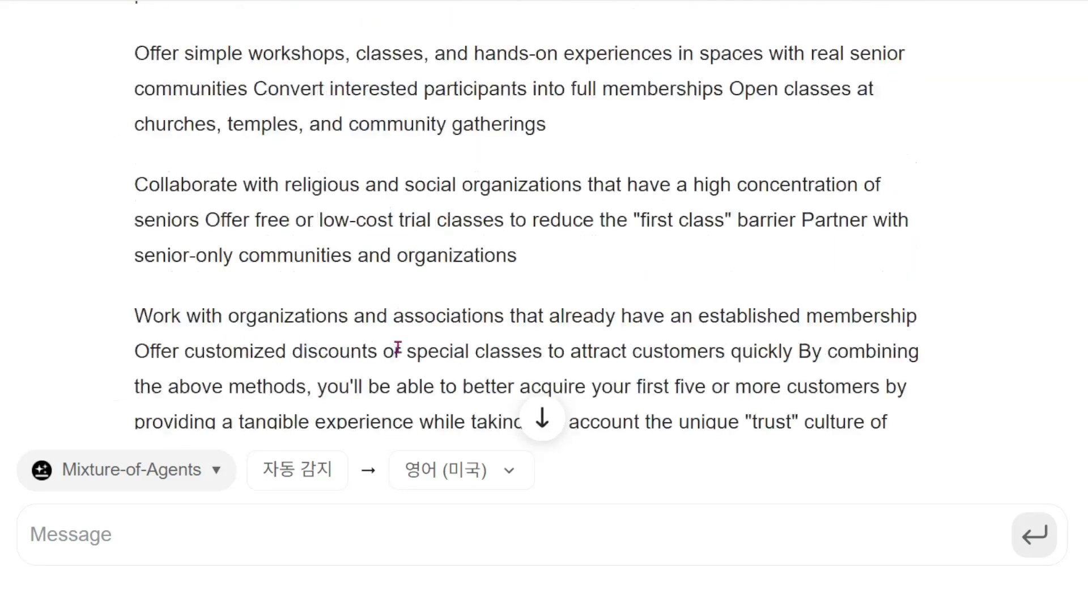
pyautogui.scroll(-5, 398, 348)
pyautogui.scroll(-10, 411, 338)
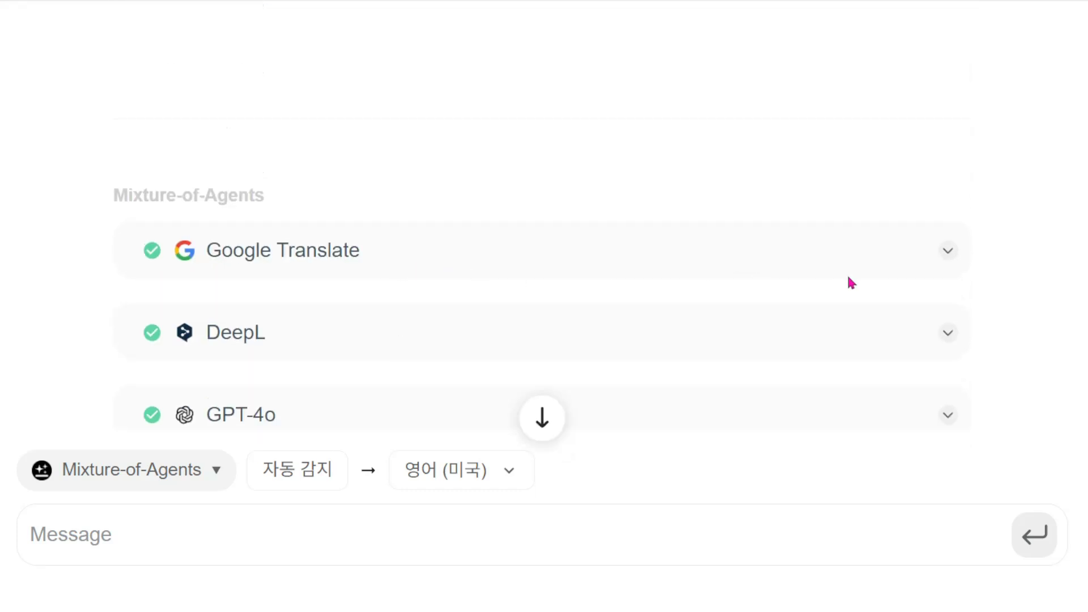
# - Expand the Google Translate and Claude 3.5 Sonnet translations in the Mixture-of-Agents results and read through each of them
pyautogui.click(948, 250)
pyautogui.scroll(-10, 762, 343)
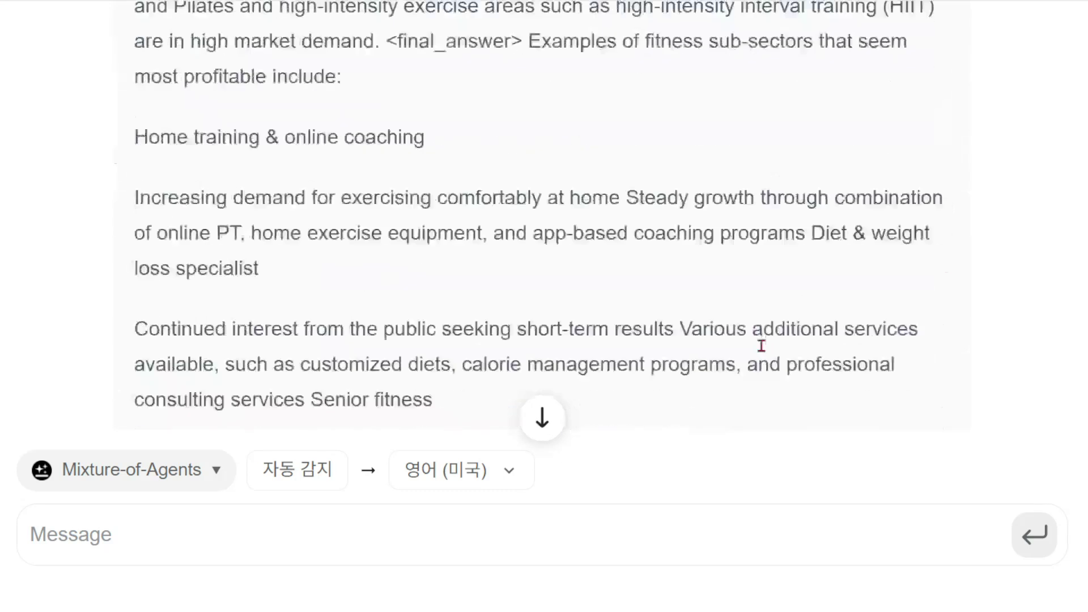
pyautogui.scroll(-15, 770, 343)
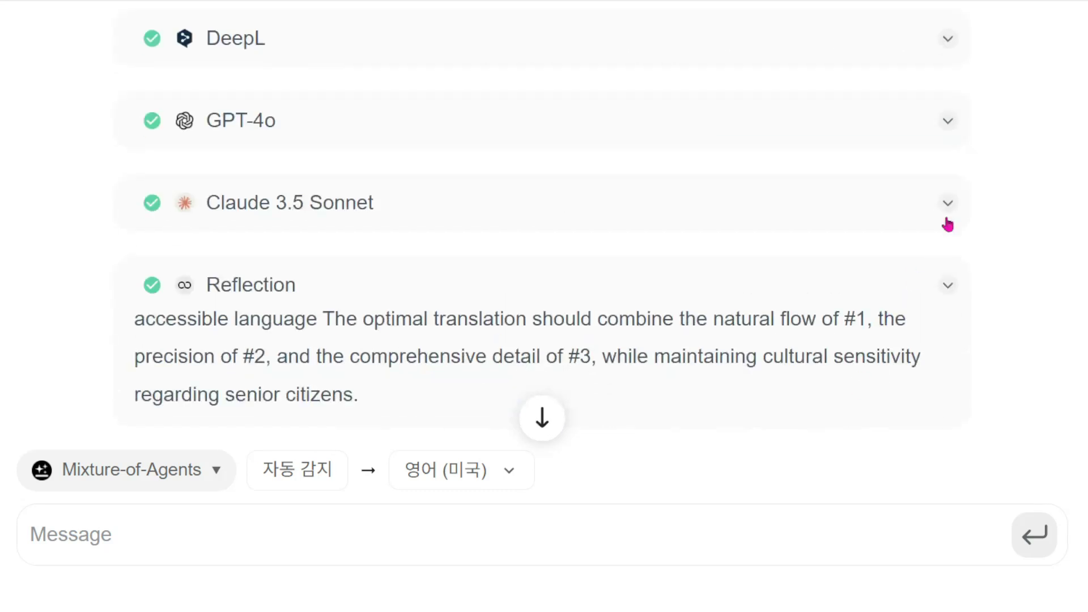
pyautogui.click(941, 216)
pyautogui.scroll(-20, 818, 306)
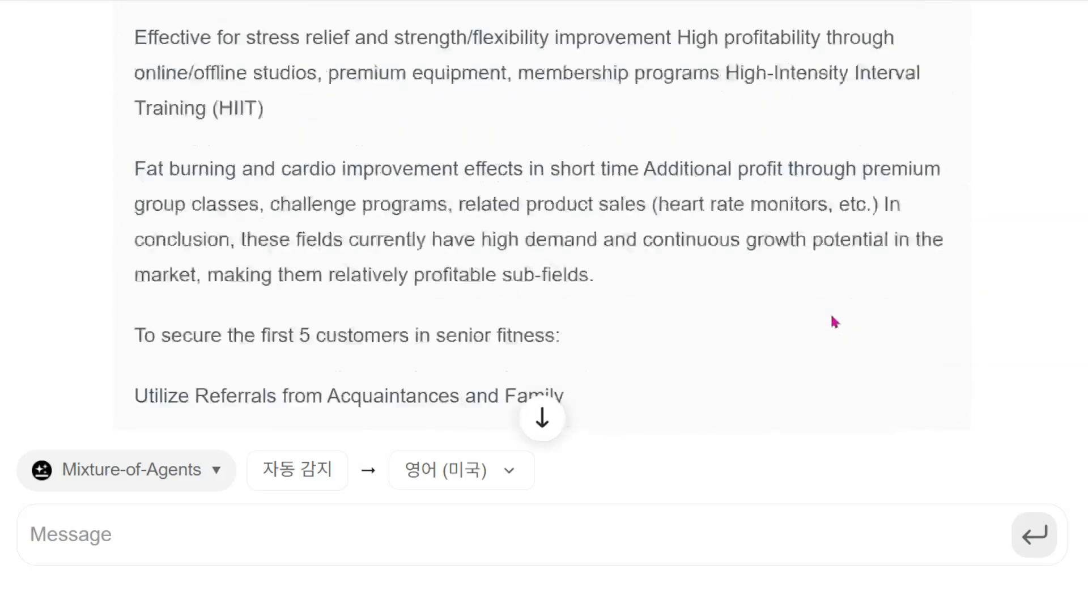
pyautogui.scroll(-15, 822, 311)
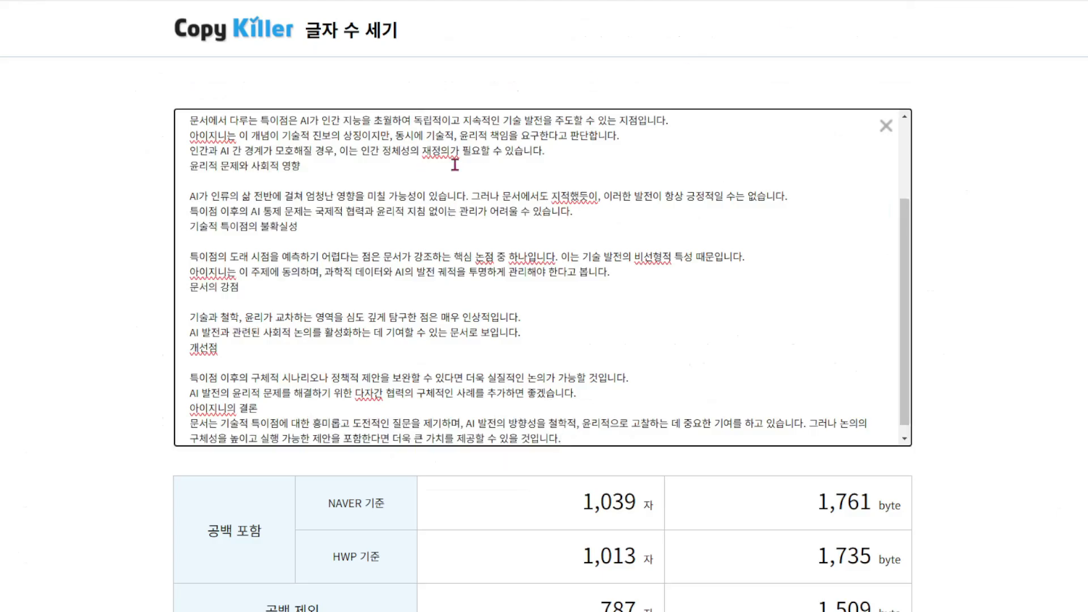
# - Switch to the Copy Killer character counter, replace its text with the copied Korean fitness answer, and review the pasted text
pyautogui.click(886, 126)
pyautogui.hotkey('ctrl', 'v')
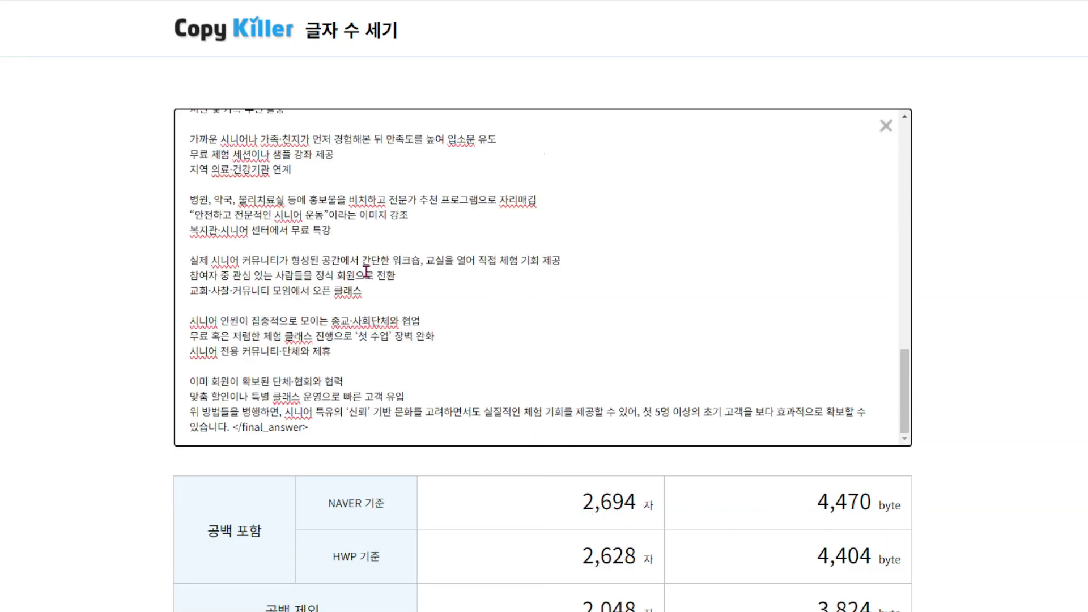
pyautogui.scroll(-3, 425, 369)
pyautogui.scroll(6, 498, 389)
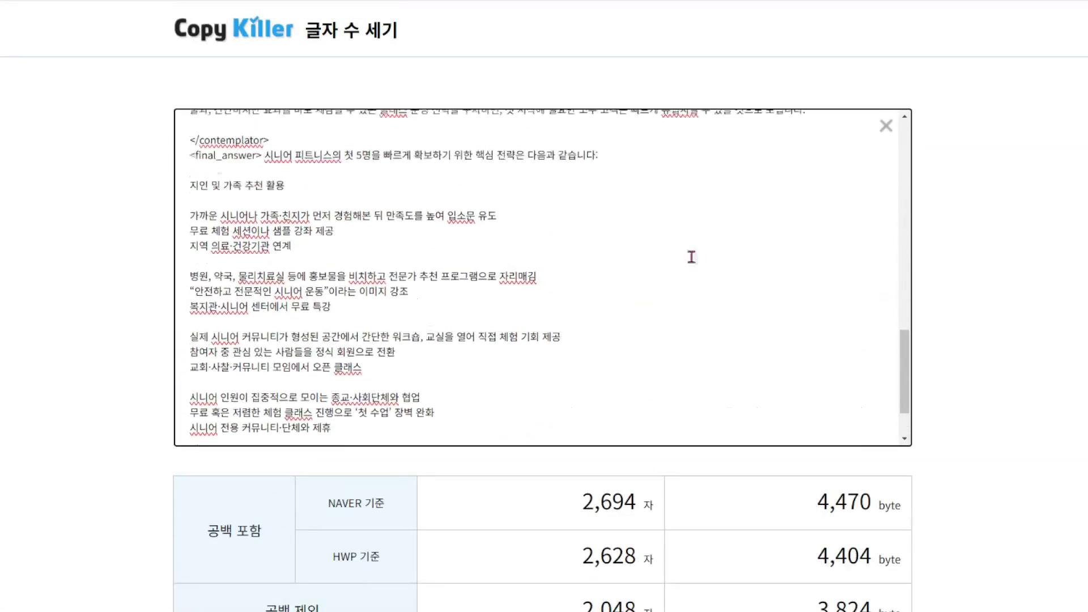
pyautogui.scroll(3, 692, 257)
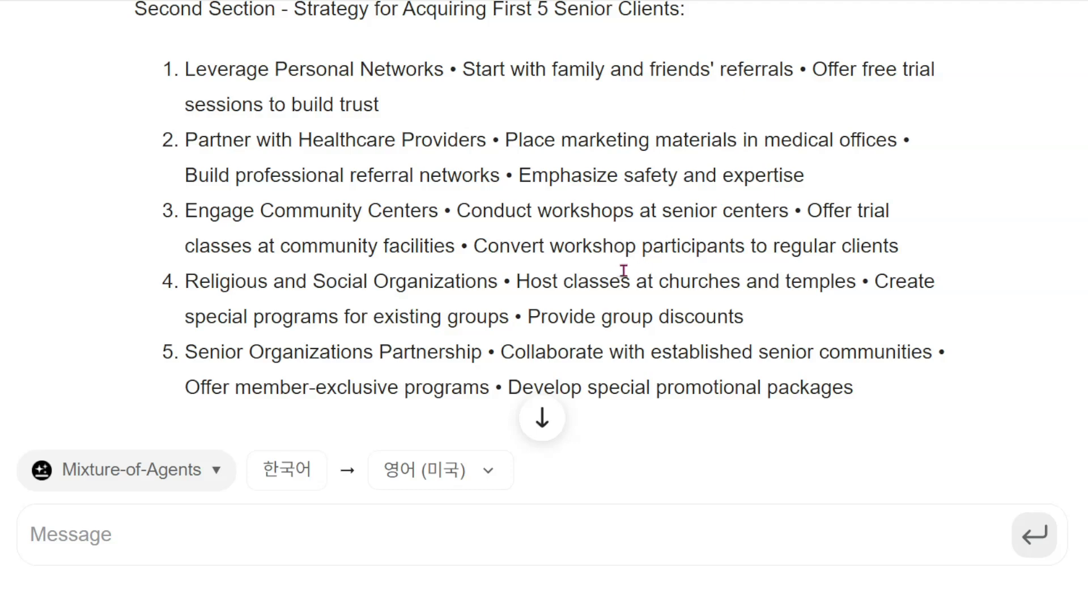
# - Examine the combined Mixture-of-Agents translation below the model results, from the fitness market segments to the senior client strategy
pyautogui.scroll(-2, 621, 278)
pyautogui.scroll(15, 474, 211)
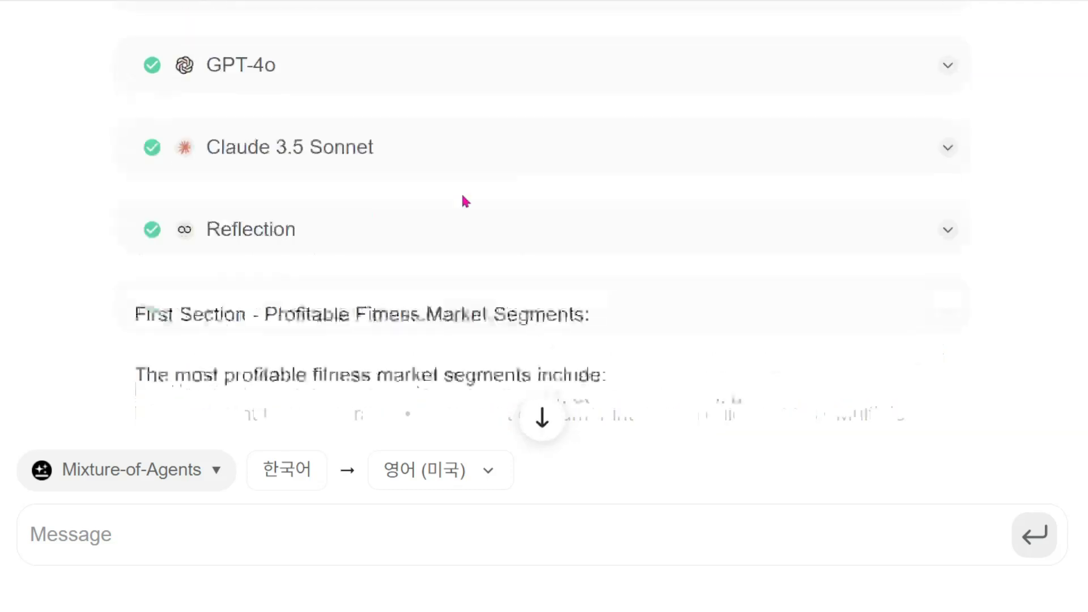
pyautogui.scroll(-2, 463, 196)
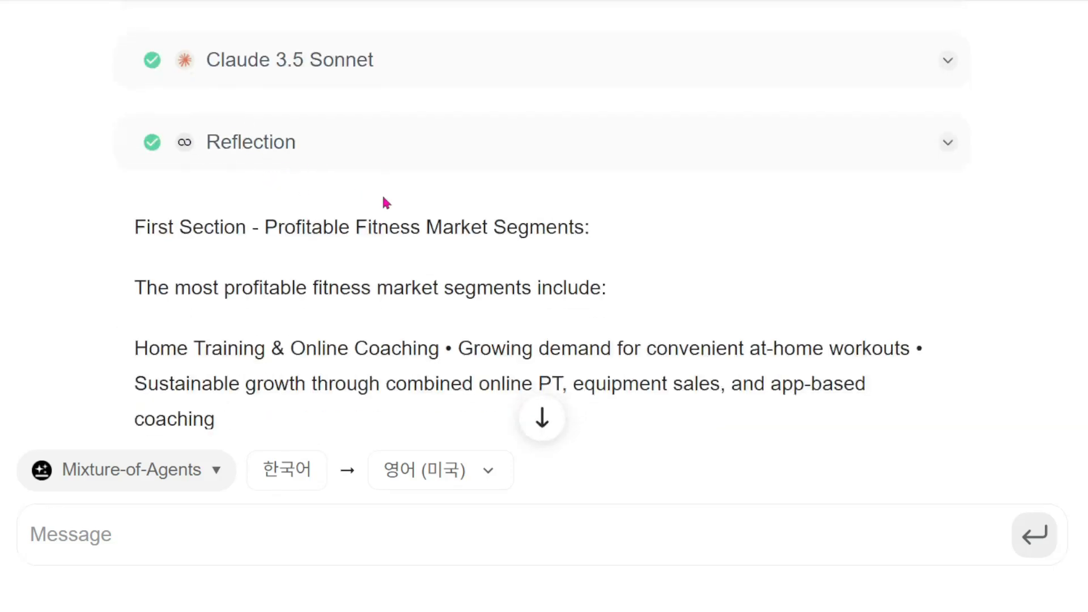
pyautogui.scroll(3, 386, 202)
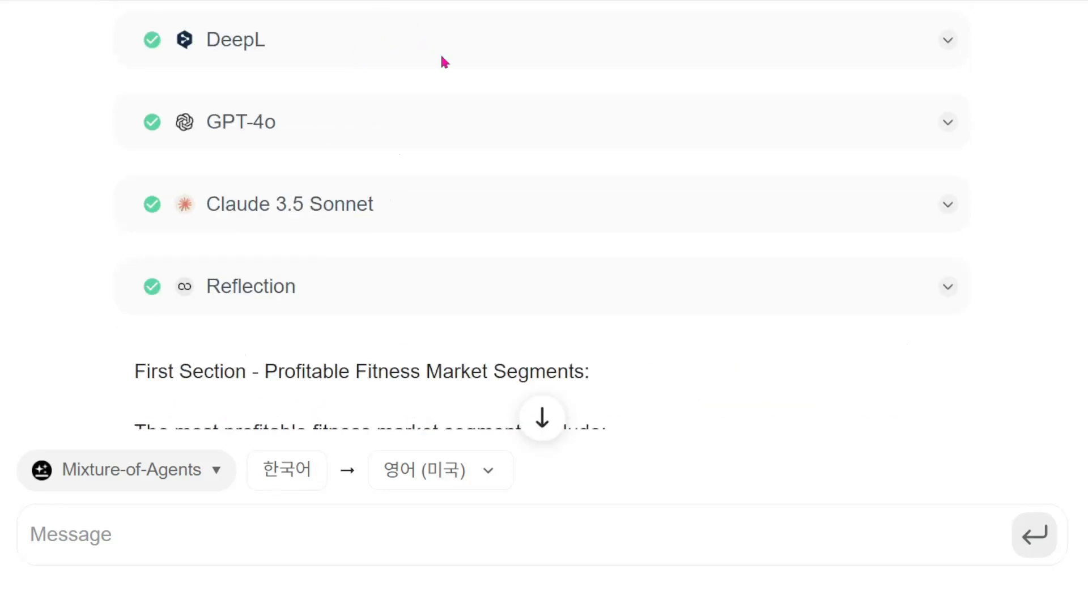
pyautogui.scroll(4, 445, 61)
pyautogui.scroll(-14, 631, 214)
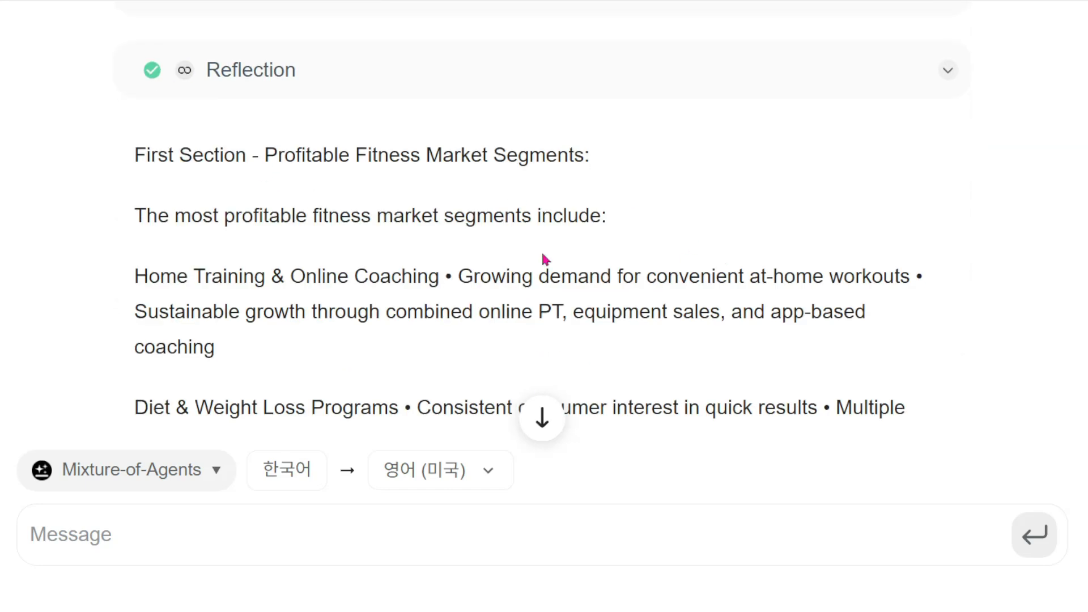
pyautogui.scroll(-10, 697, 267)
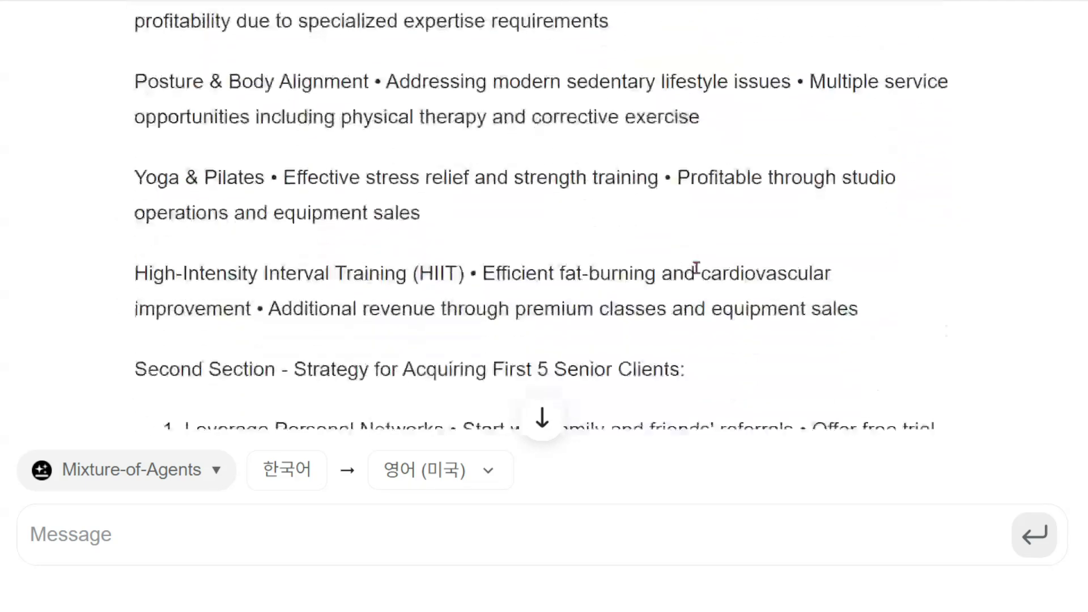
pyautogui.scroll(-5, 697, 268)
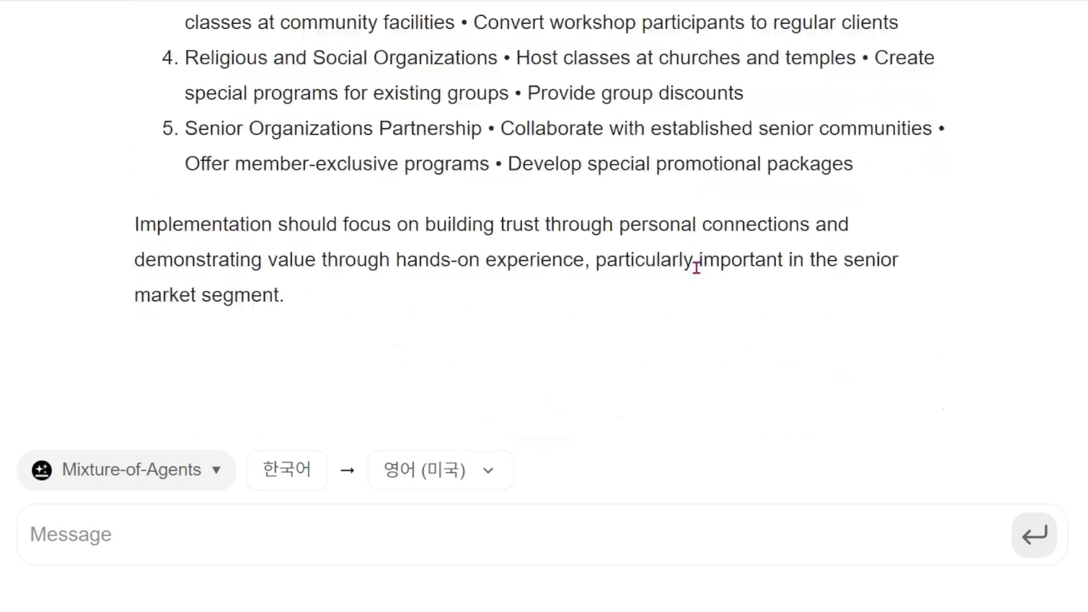
pyautogui.scroll(9, 697, 267)
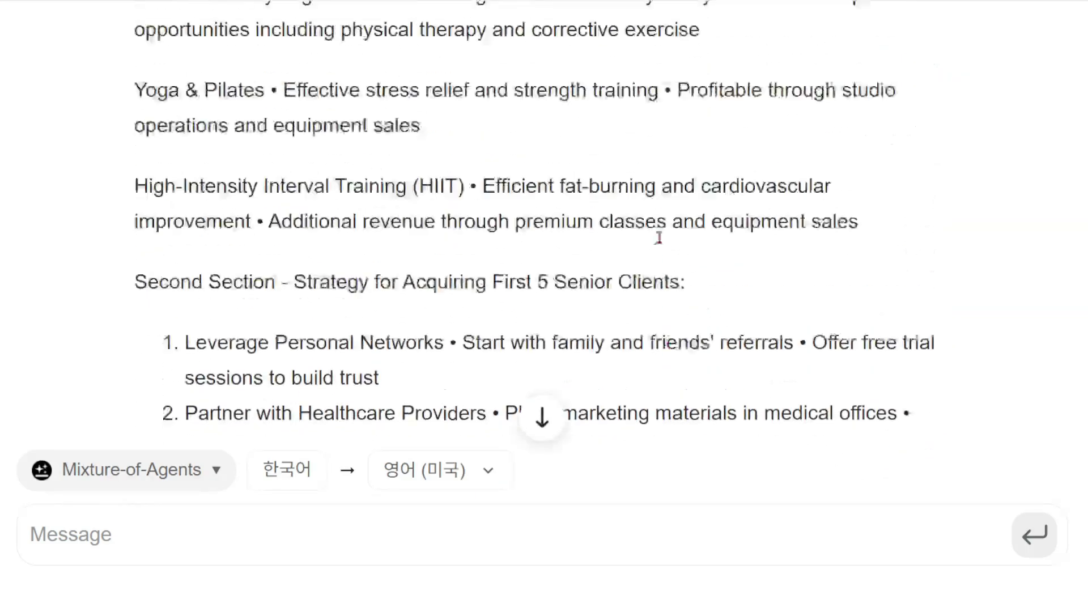
# - Read the rest of the Mixture-of-Agents translation, from the five senior client strategies to the closing implementation paragraph
pyautogui.scroll(-3, 606, 322)
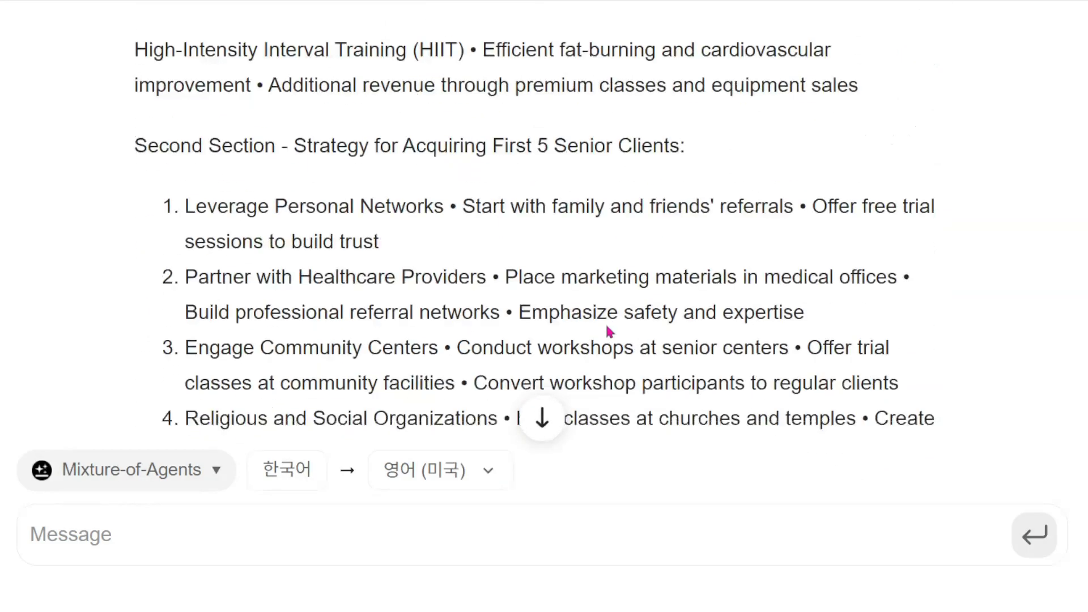
pyautogui.scroll(-2, 457, 267)
pyautogui.scroll(-4, 762, 312)
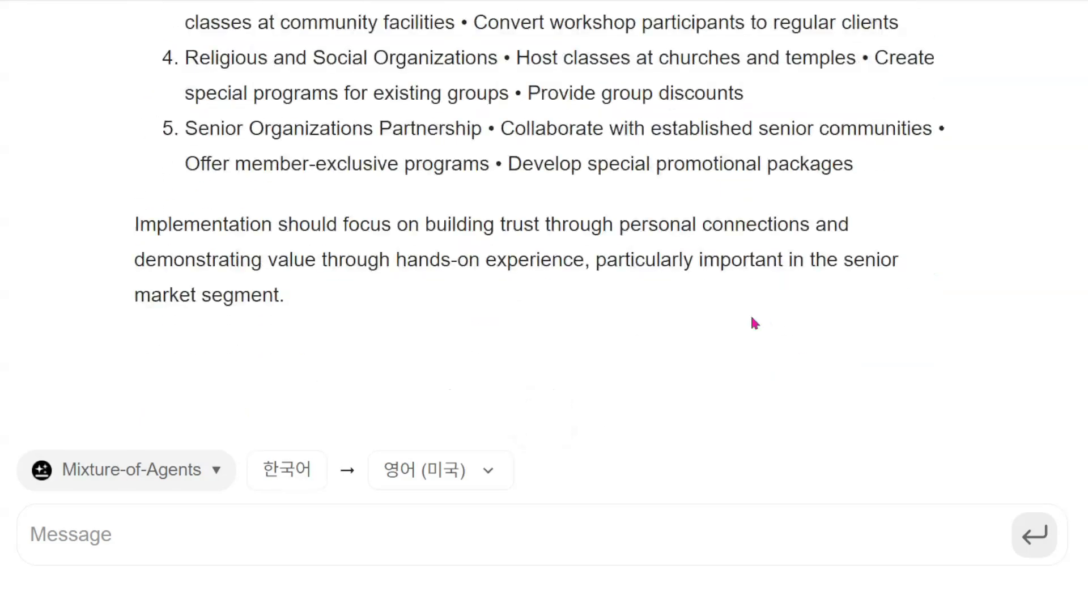
pyautogui.scroll(12, 506, 244)
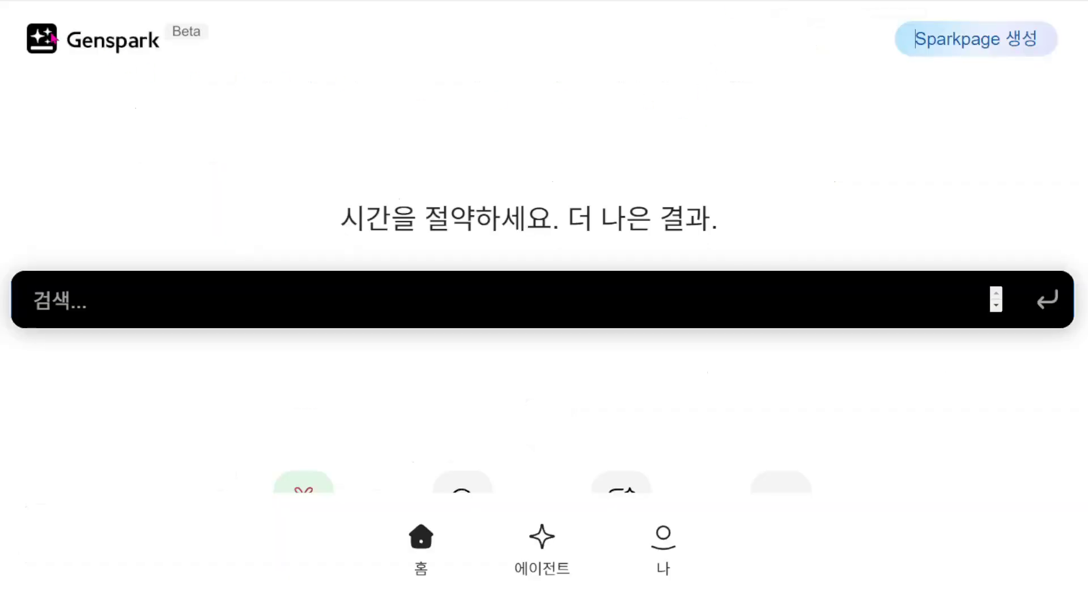
# - Open the 패션 (Fashion) preview from the home page and look through its gallery of celebrity outfits
pyautogui.scroll(-3, 790, 413)
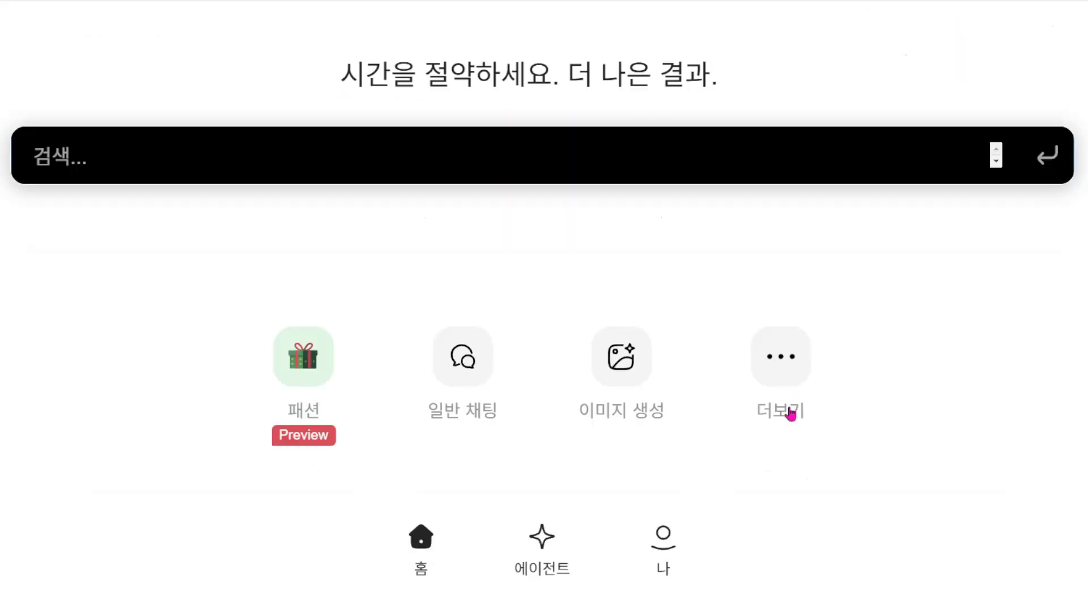
pyautogui.click(300, 366)
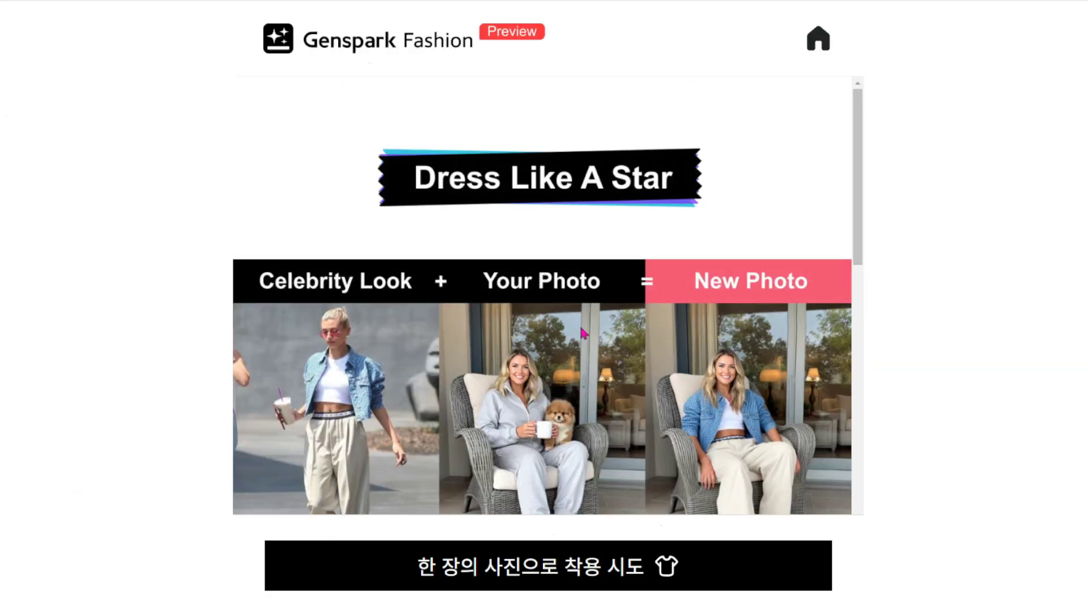
pyautogui.scroll(-3, 583, 334)
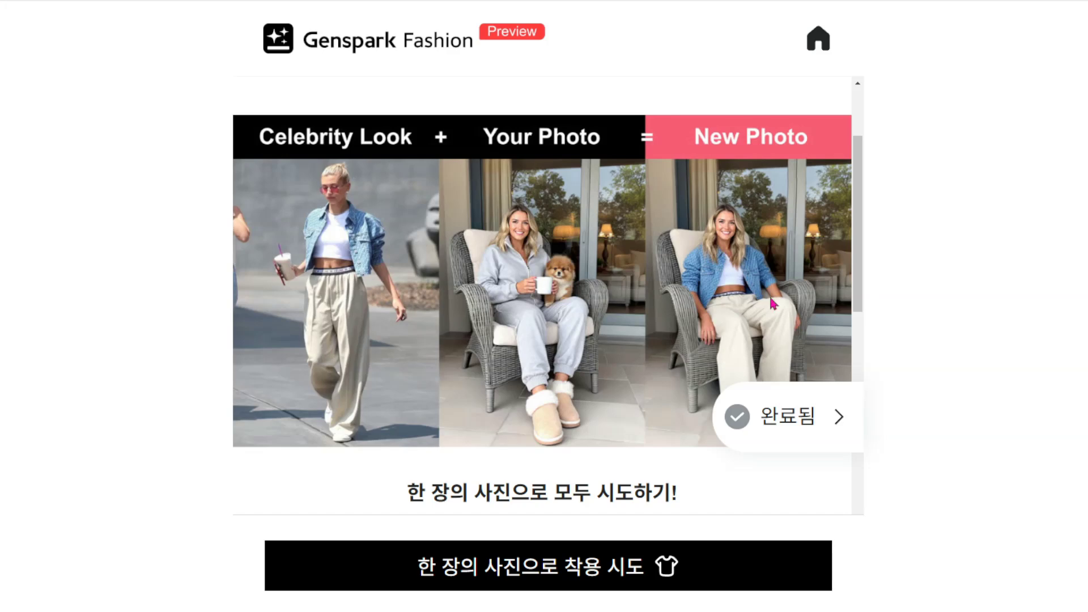
pyautogui.scroll(-10, 775, 300)
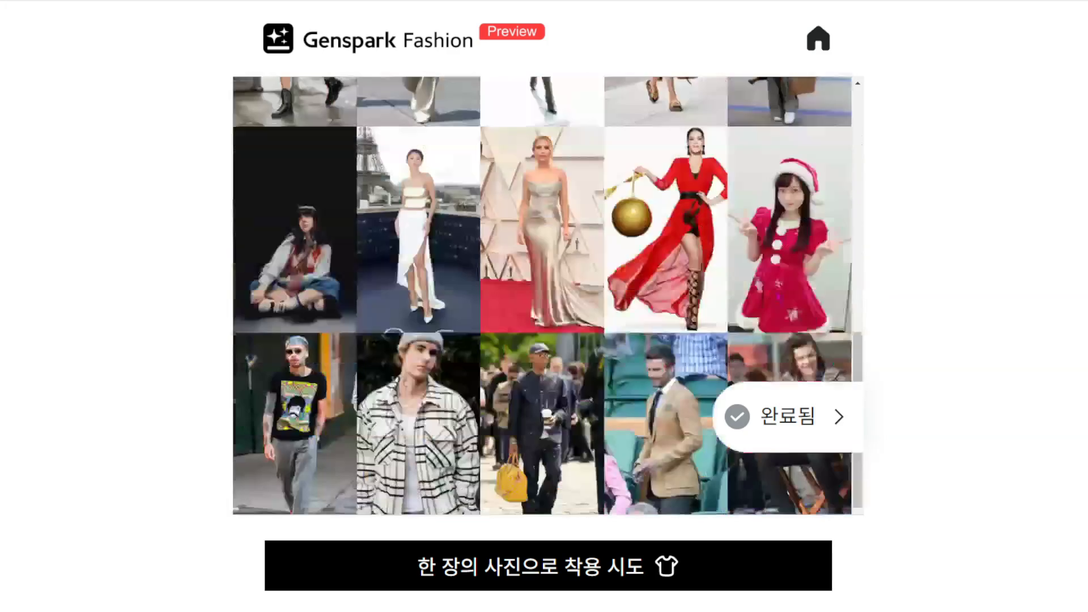
pyautogui.scroll(-2, 781, 301)
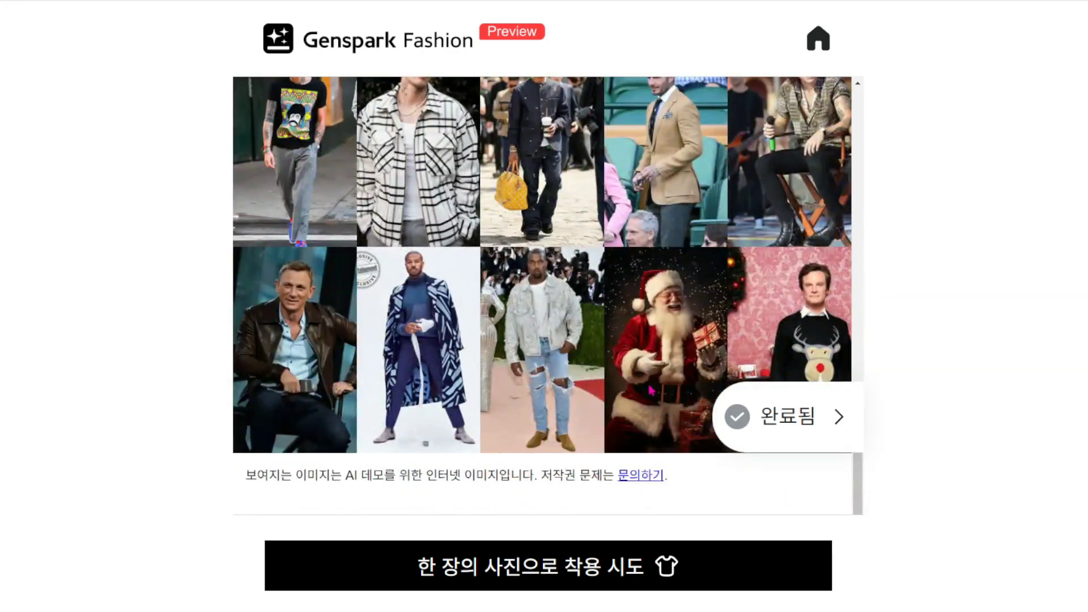
# - Open the completed fashion try-on results and examine the outfit variations on the two men in the dark alley
pyautogui.click(733, 403)
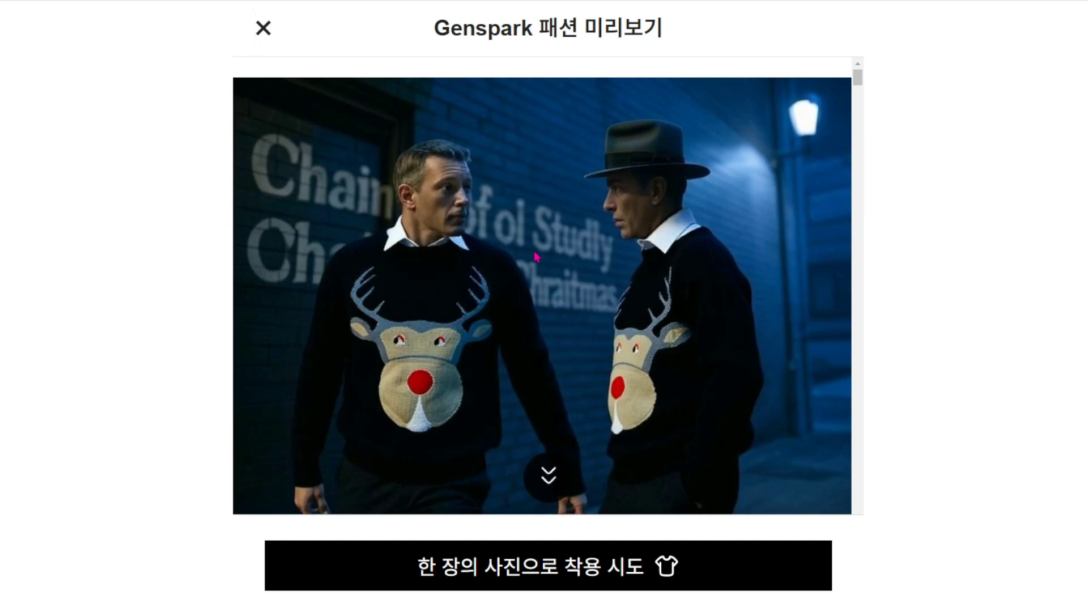
pyautogui.scroll(-1, 703, 379)
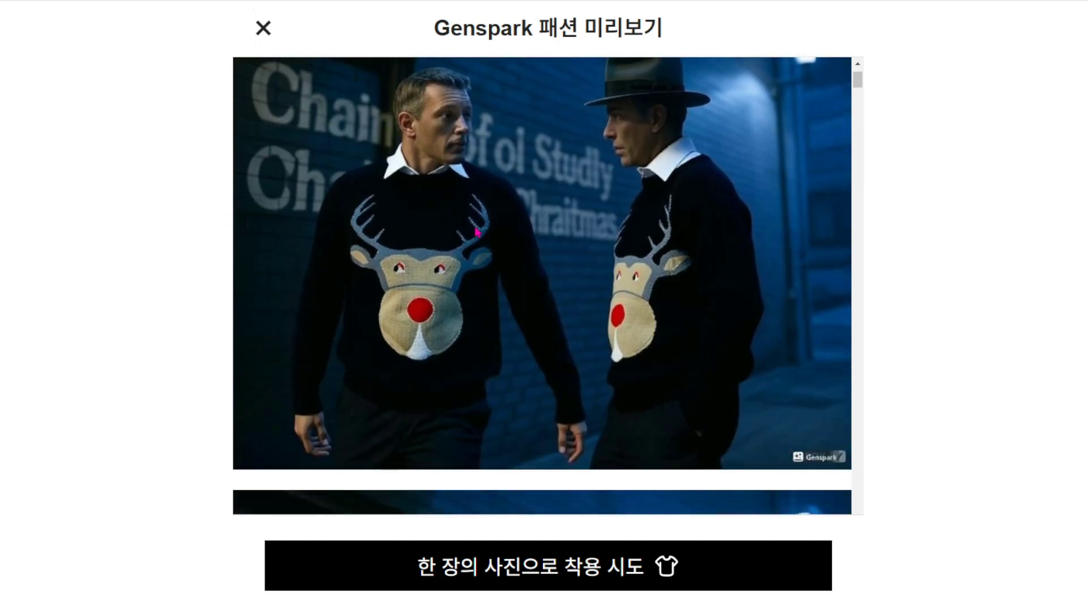
pyautogui.scroll(-1, 678, 336)
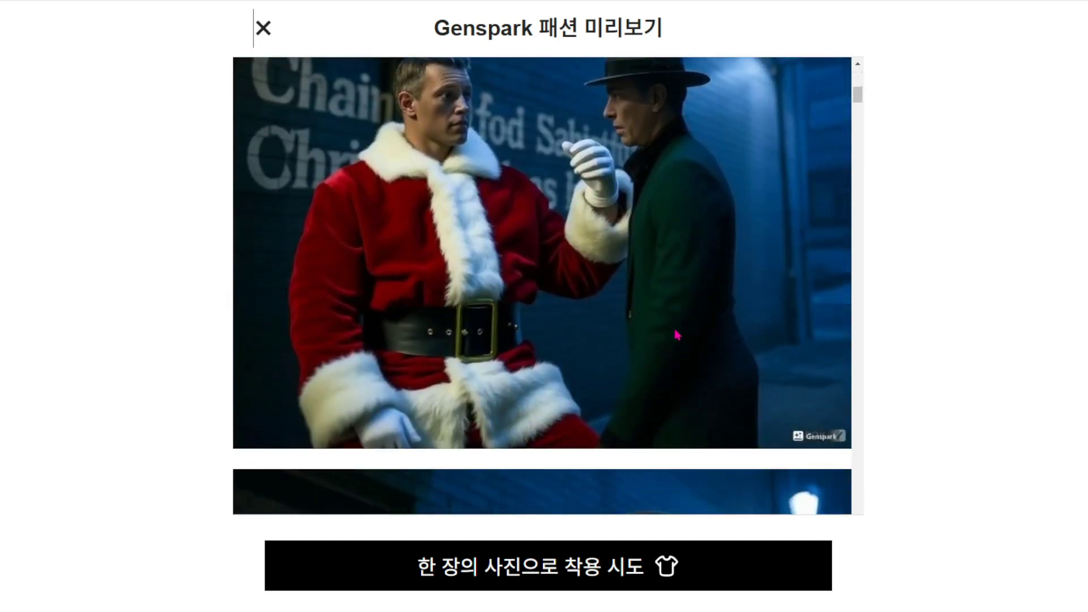
pyautogui.scroll(3, 681, 334)
pyautogui.scroll(-8, 681, 334)
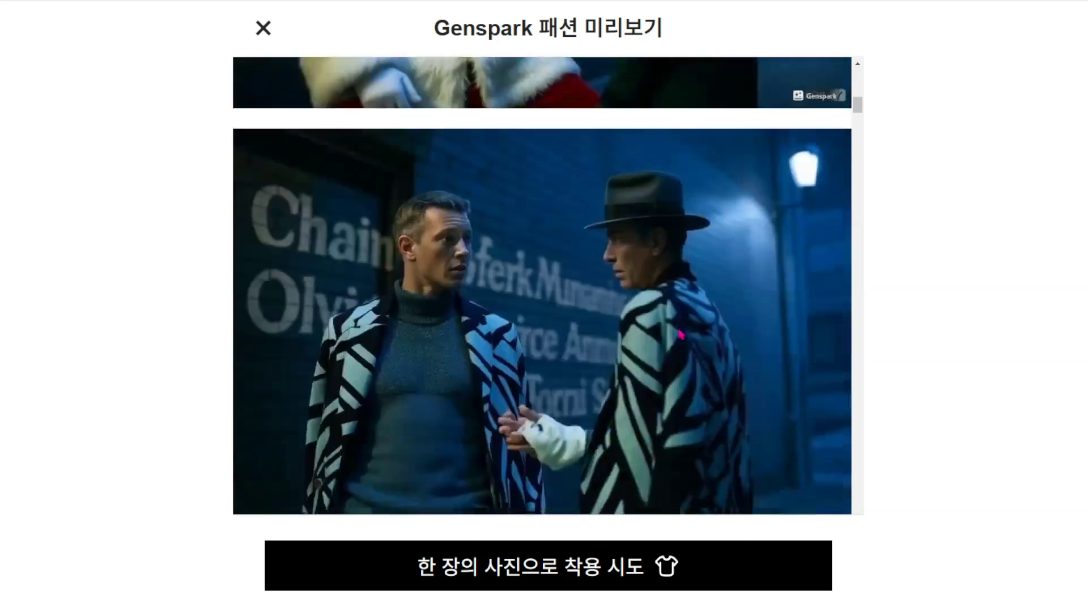
pyautogui.scroll(-10, 680, 334)
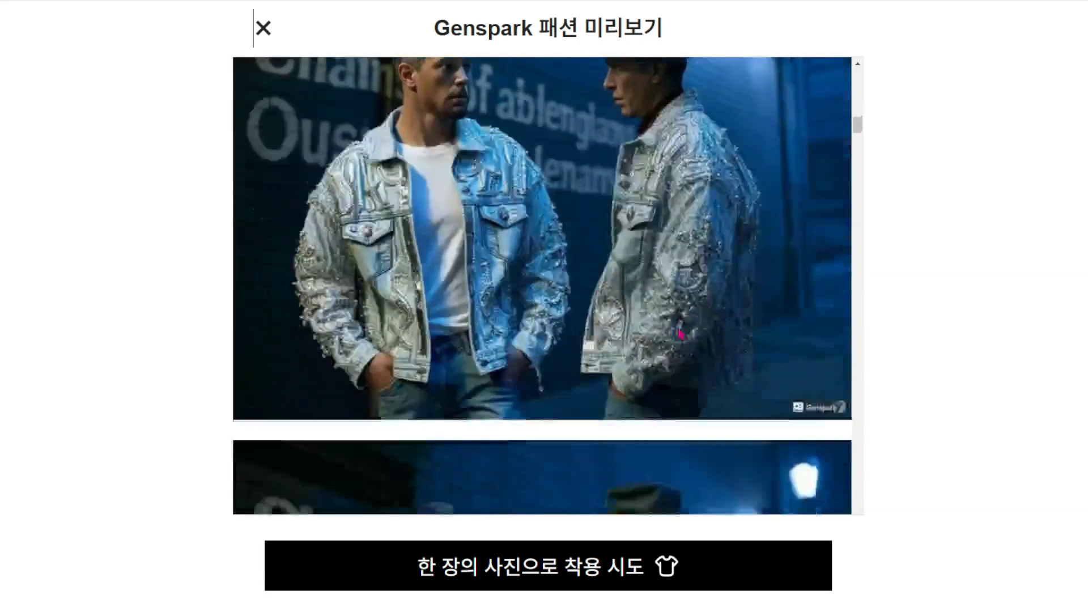
pyautogui.scroll(-8, 683, 333)
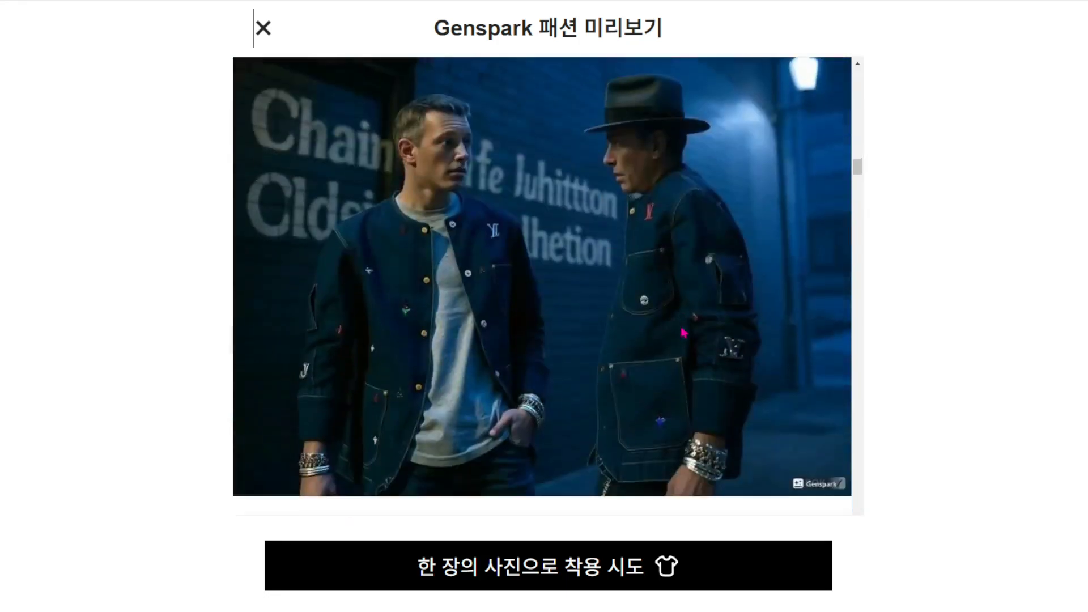
# - Examine the outfit variations generated on the back-view portrait, from the reindeer sweater to the tan blazer and printed T-shirt
pyautogui.scroll(-10, 685, 331)
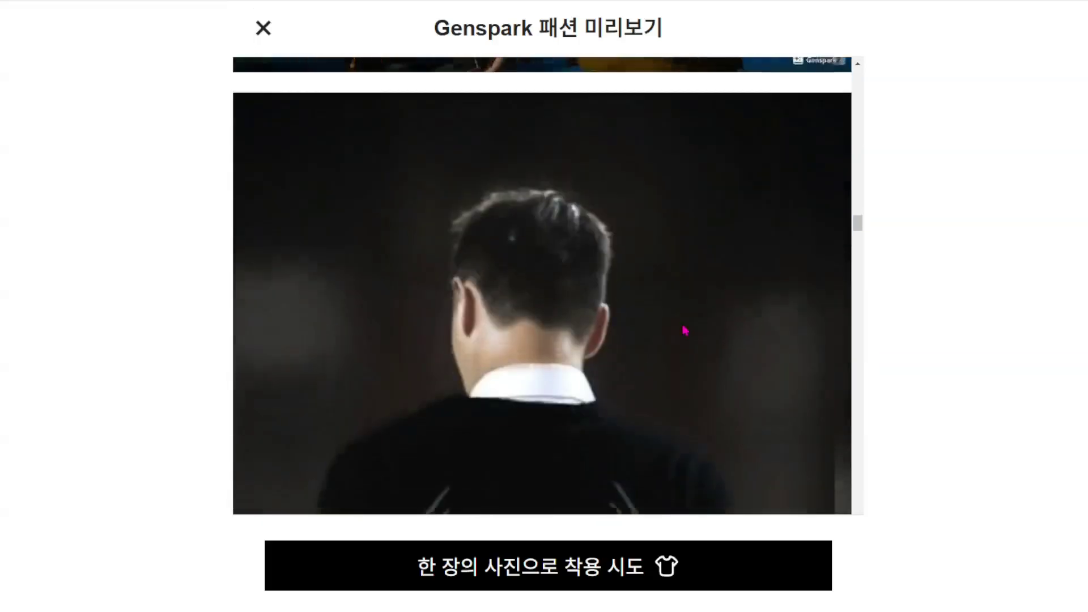
pyautogui.scroll(-10, 684, 331)
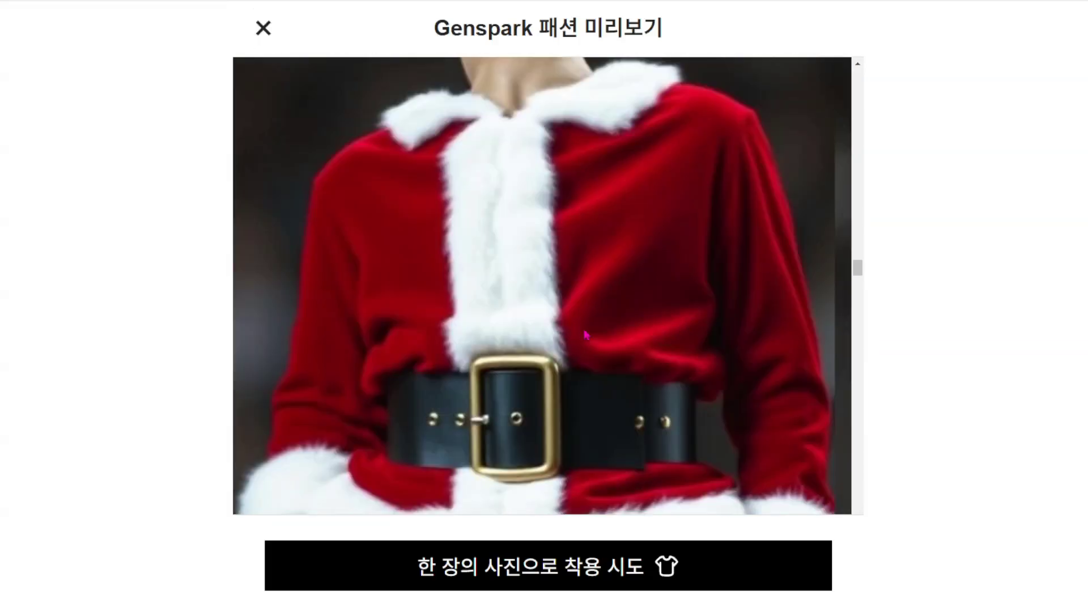
pyautogui.scroll(3, 545, 318)
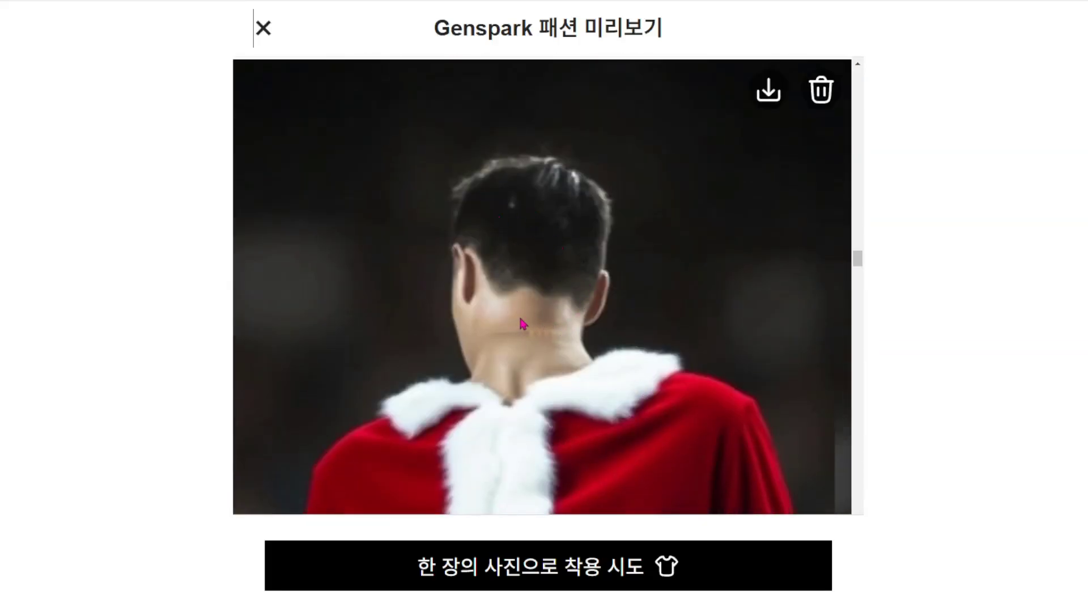
pyautogui.scroll(-8, 522, 323)
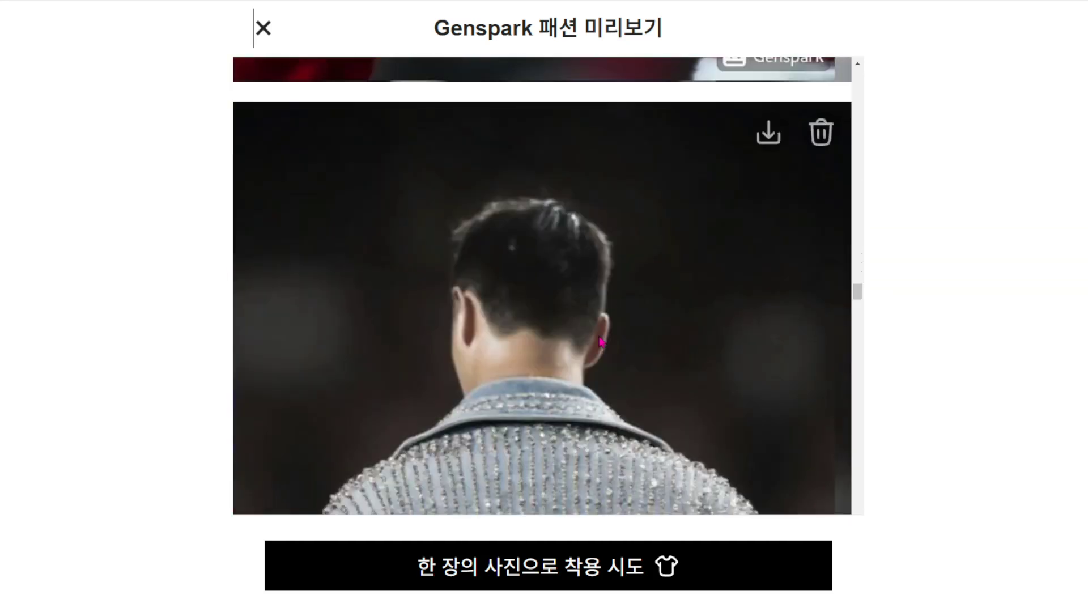
pyautogui.scroll(-12, 602, 341)
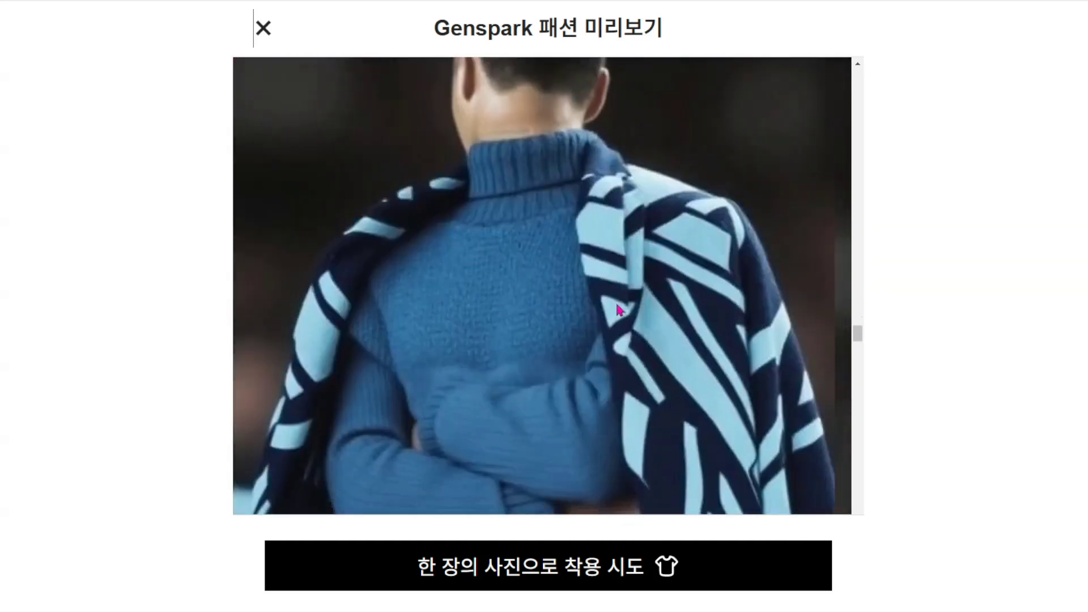
pyautogui.scroll(-5, 620, 310)
pyautogui.scroll(5, 612, 312)
pyautogui.scroll(-8, 638, 357)
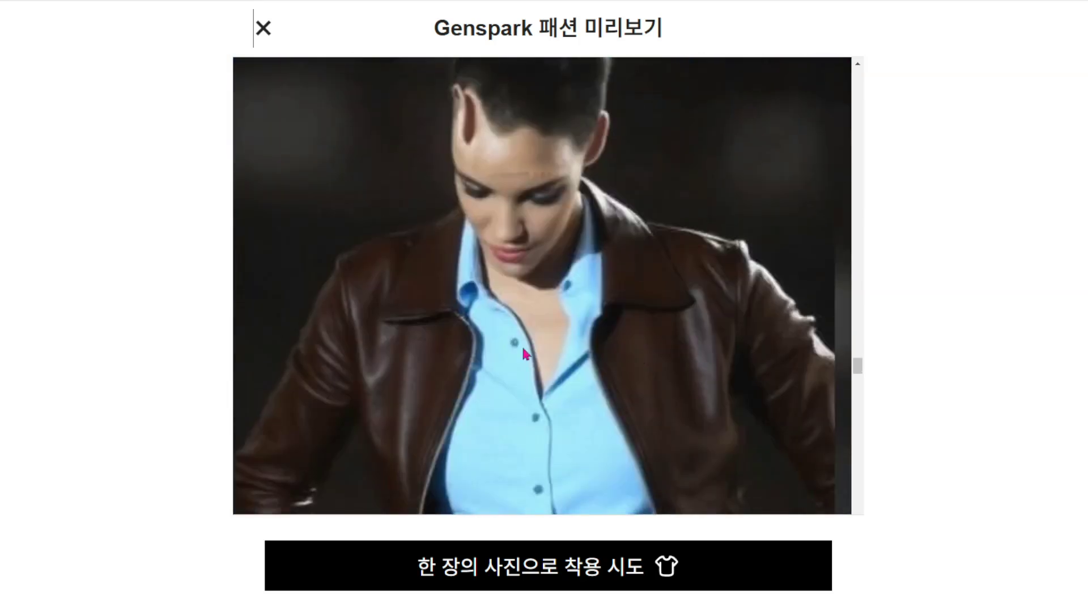
pyautogui.scroll(-10, 657, 272)
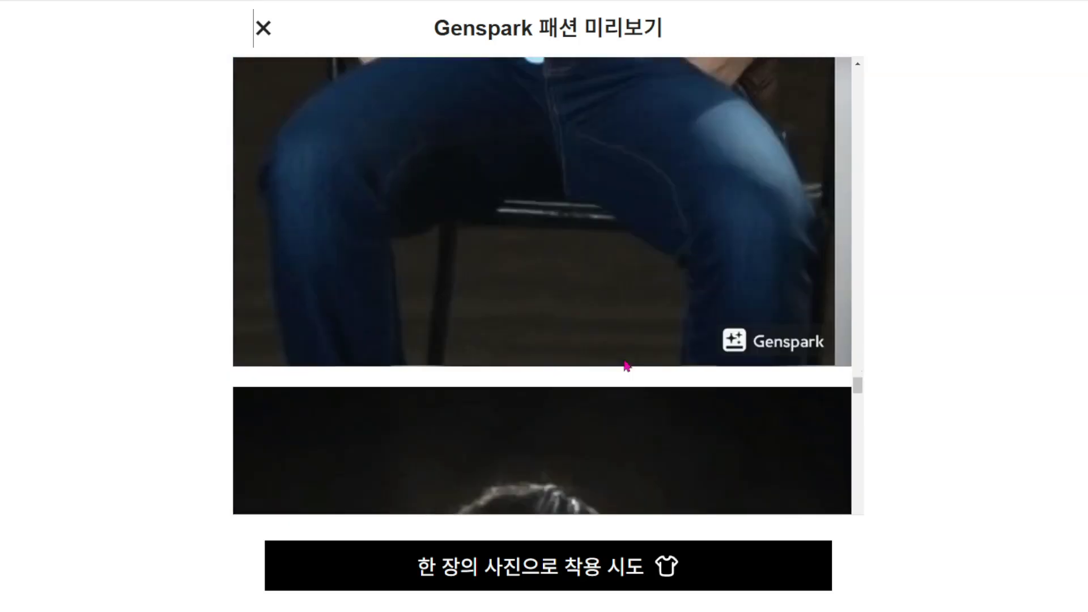
pyautogui.scroll(-10, 601, 385)
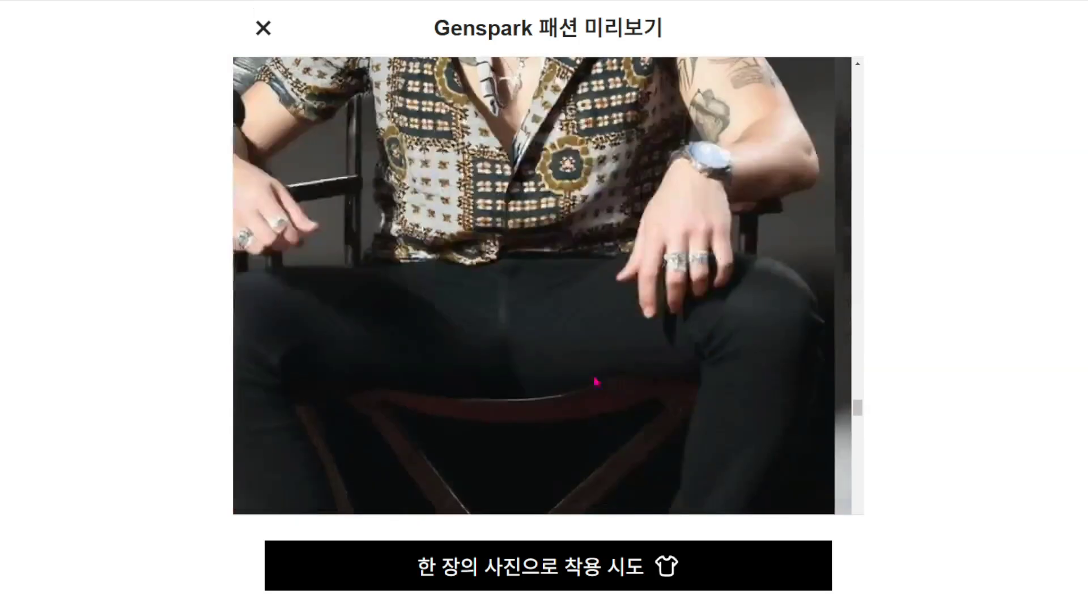
pyautogui.scroll(-8, 591, 370)
pyautogui.scroll(6, 612, 345)
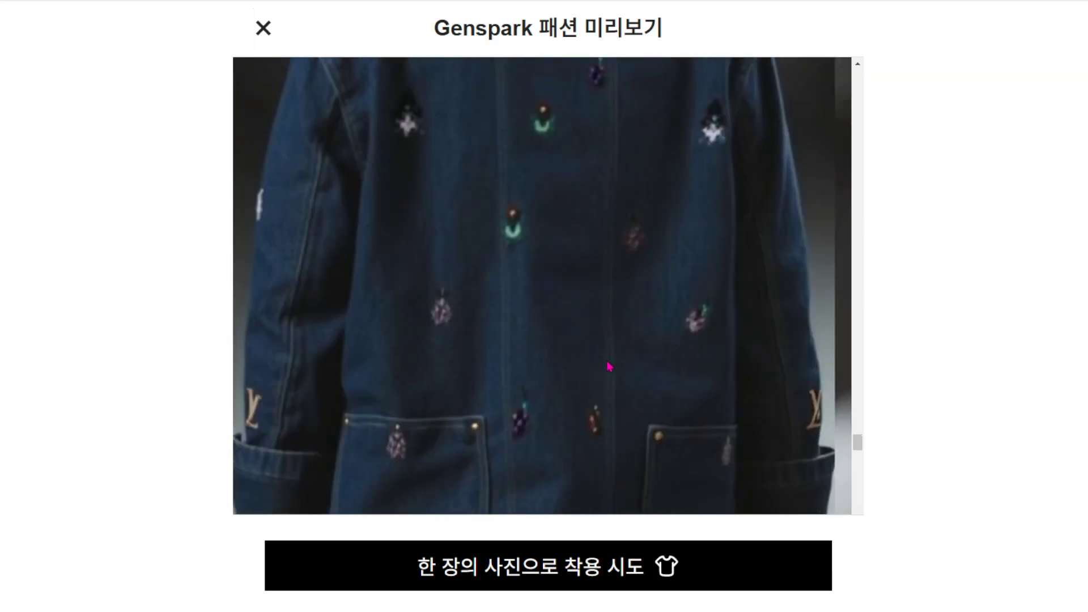
pyautogui.scroll(-2, 636, 322)
pyautogui.scroll(-10, 652, 340)
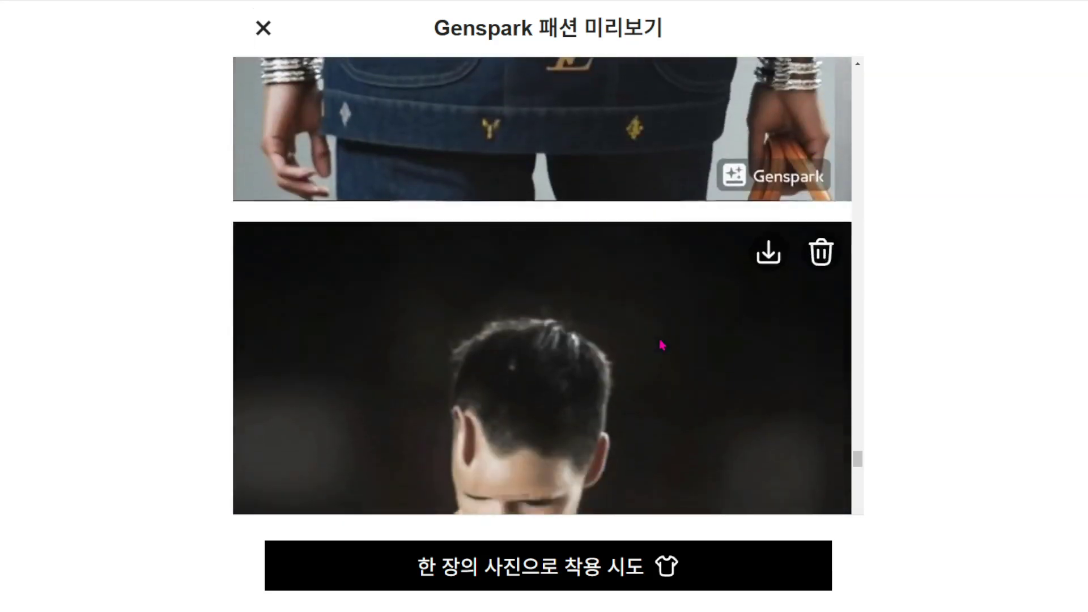
pyautogui.scroll(-10, 686, 346)
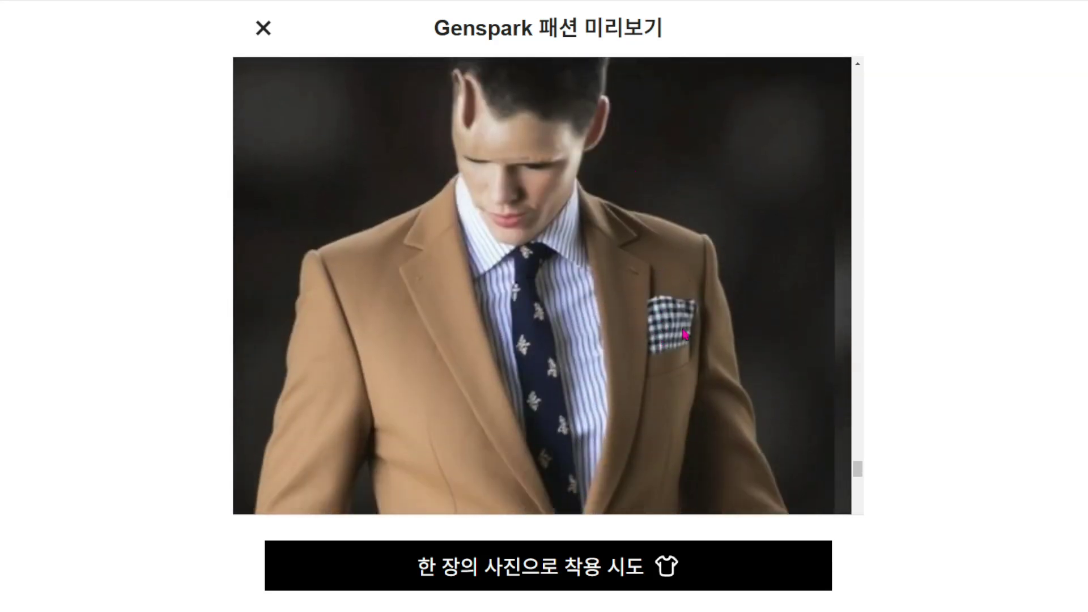
pyautogui.scroll(-5, 685, 346)
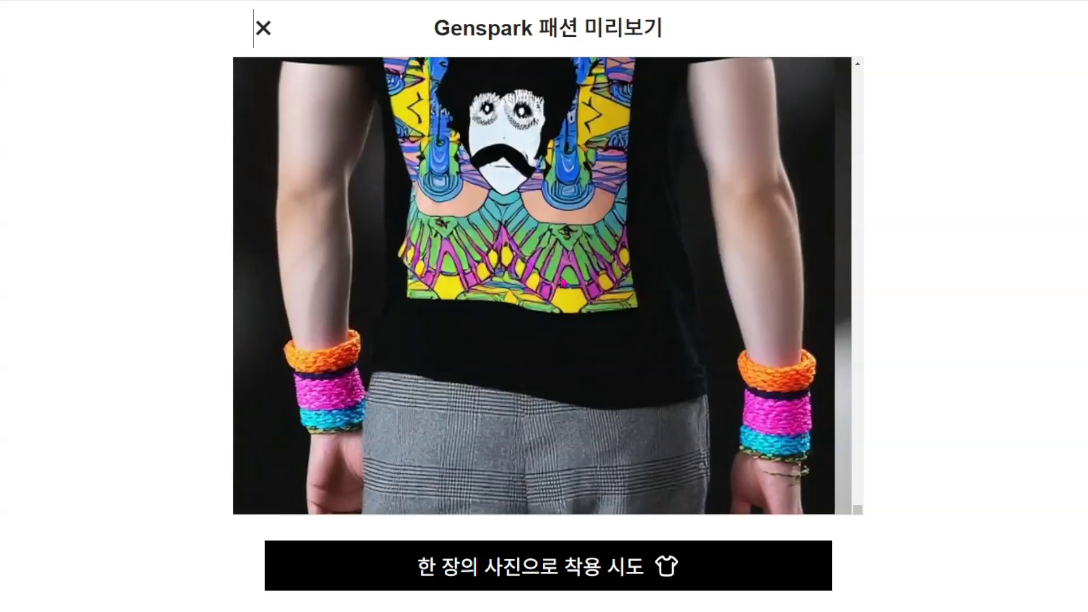
# - Look over the last try-on results made from the front-facing portrait and close the results view
pyautogui.scroll(-15, 567, 285)
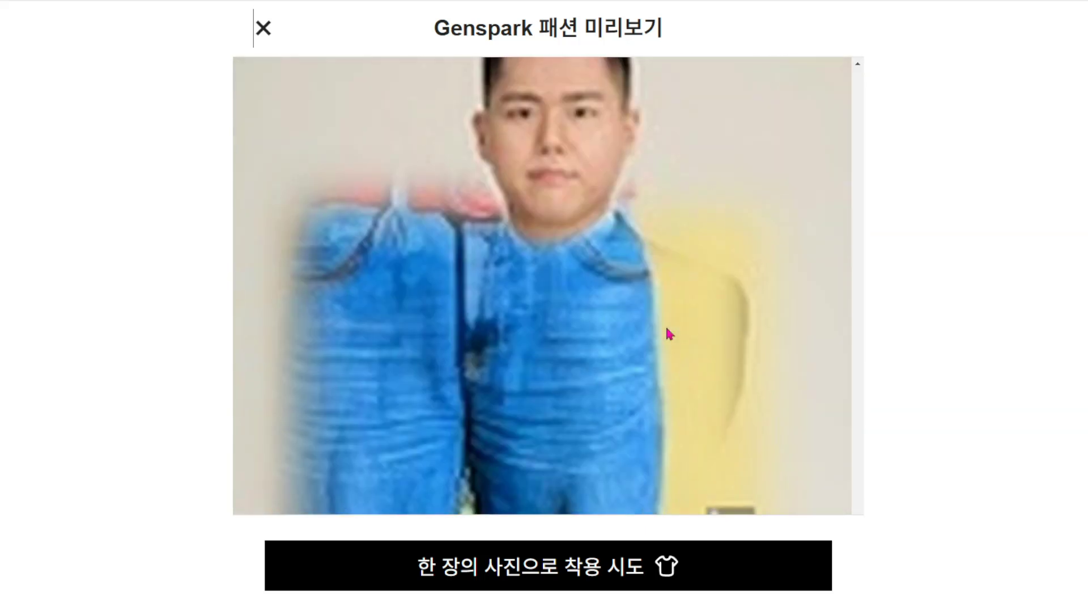
pyautogui.scroll(-12, 669, 334)
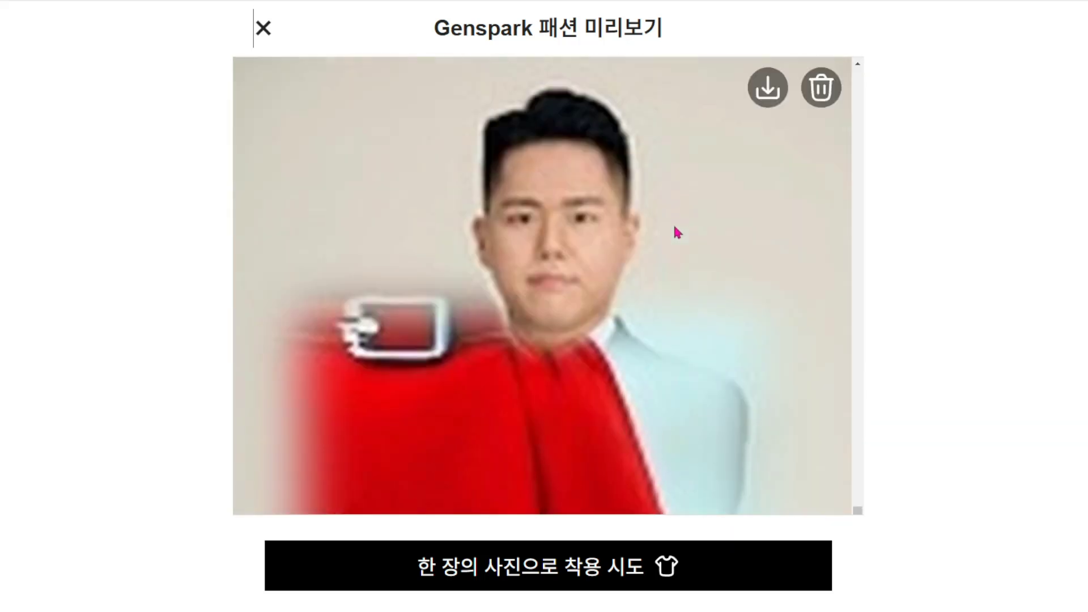
pyautogui.scroll(20, 651, 227)
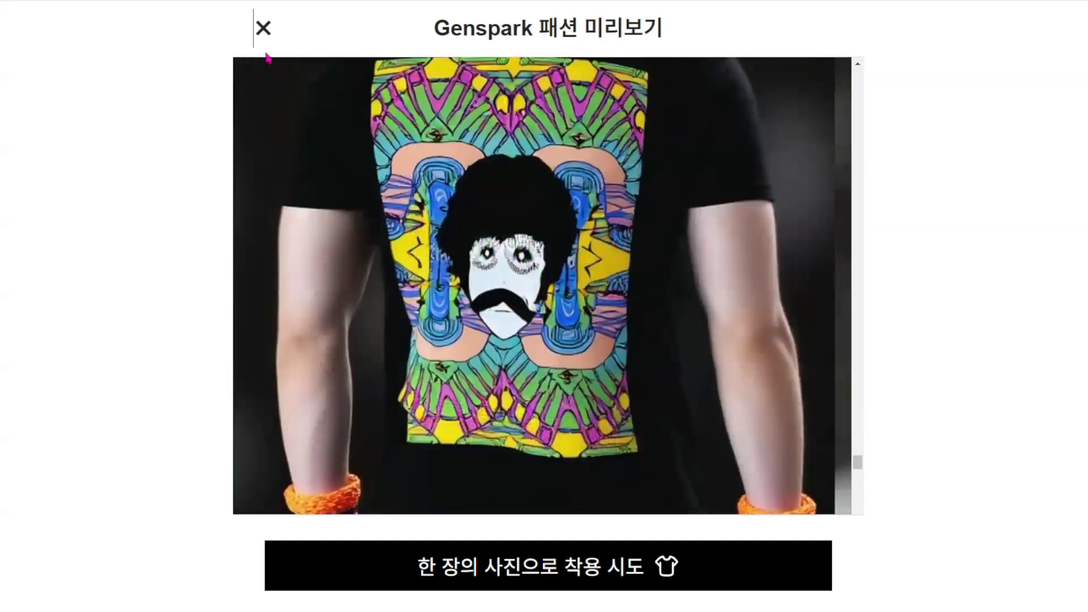
pyautogui.click(263, 28)
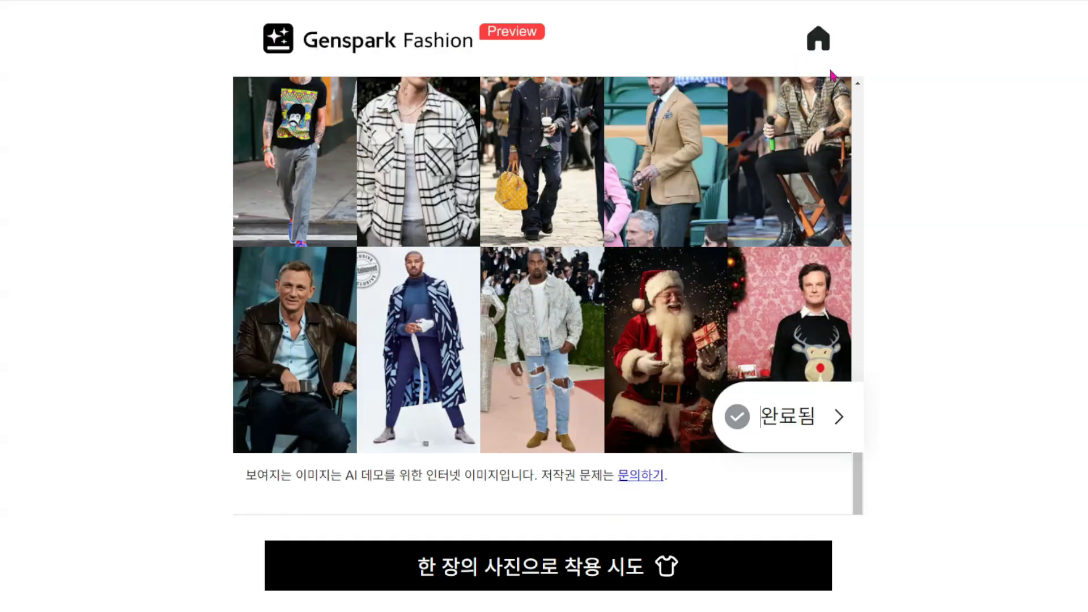
# - Return to the Genspark home page and show the full Quick Start list of features
pyautogui.click(818, 47)
pyautogui.scroll(-5, 814, 318)
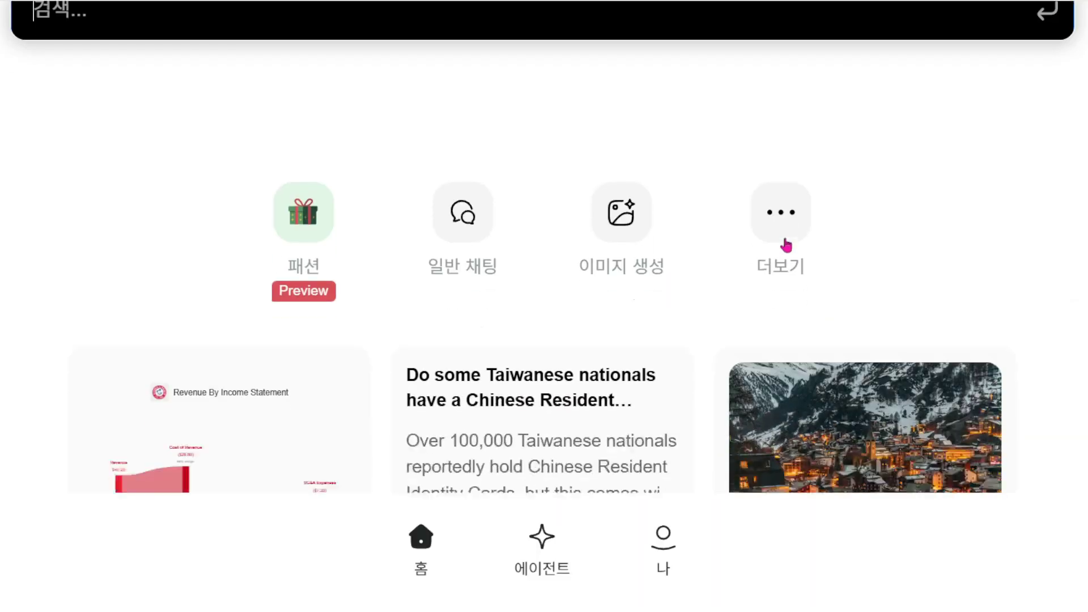
pyautogui.click(786, 218)
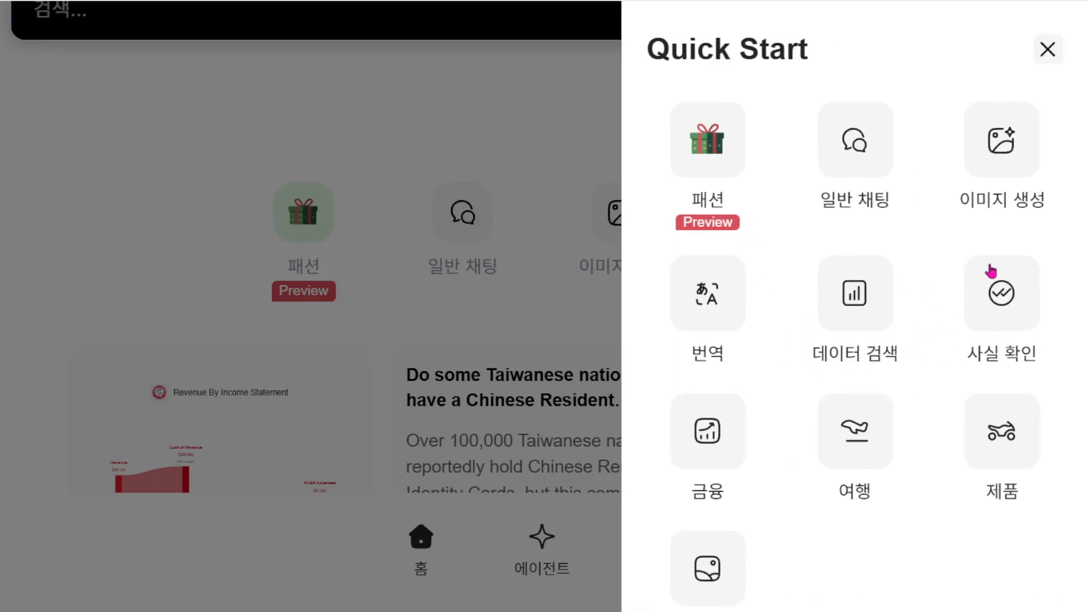
# - Open the agents page and look through the basic agents down to the 데이터 검색 advanced agent, highlighting its title
pyautogui.click(1002, 293)
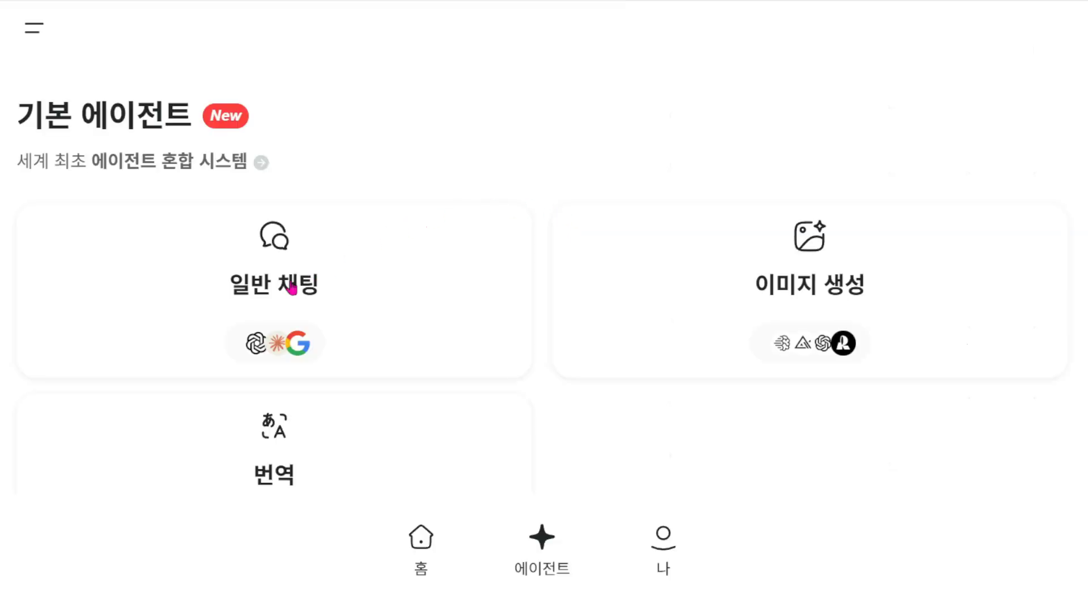
pyautogui.scroll(-5, 650, 437)
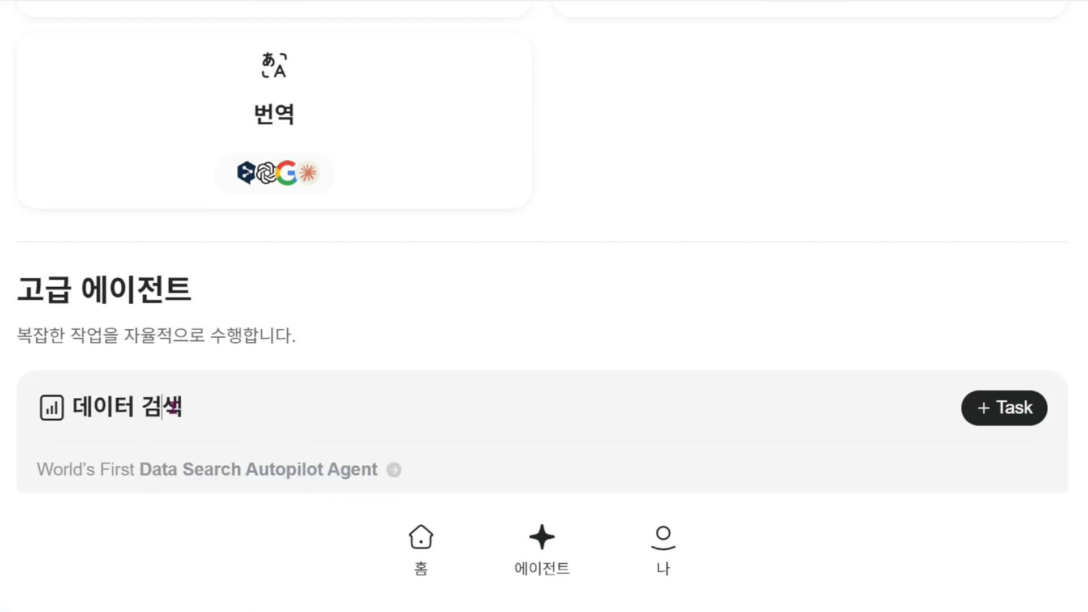
pyautogui.moveTo(73, 406); pyautogui.dragTo(233, 411)
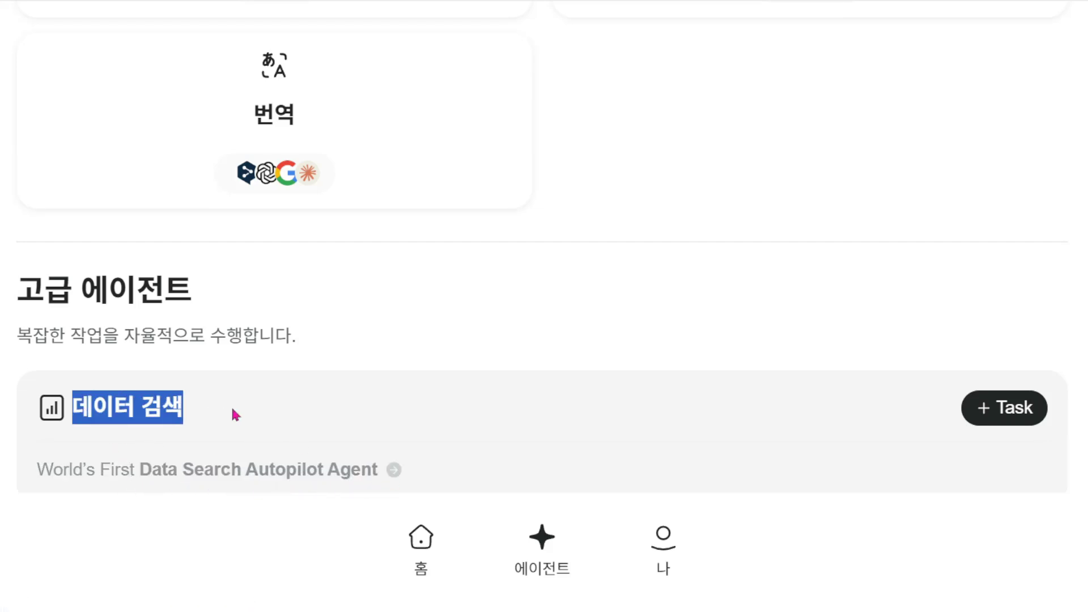
# - Start a 데이터 검색 task for "2024년도 인공지능산업의 분야별 규모와 주요 인공지능업체의 매출실적"
pyautogui.click(231, 412)
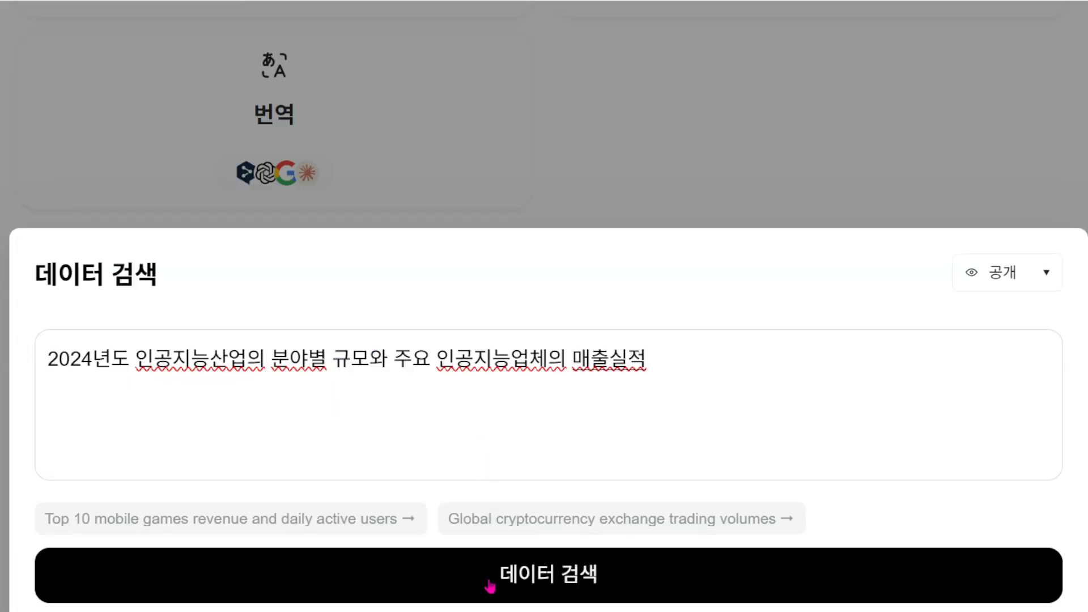
pyautogui.click(533, 576)
pyautogui.click(542, 404)
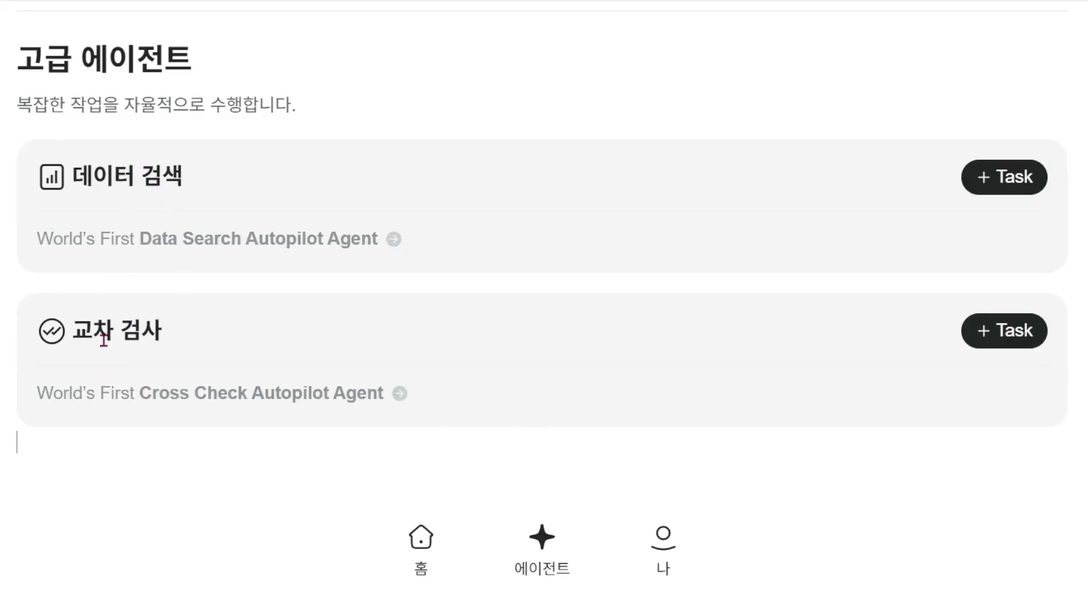
# - Set the 교차 검사 task's visibility to 비공개 and check the same setting in the 데이터 검색 task form
pyautogui.click(988, 340)
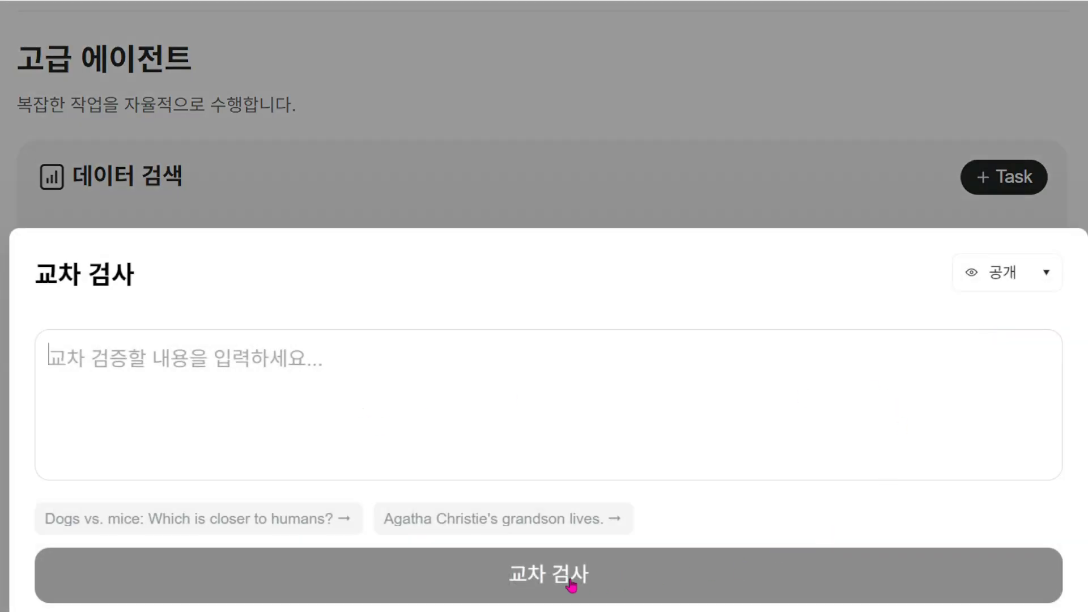
pyautogui.click(1015, 276)
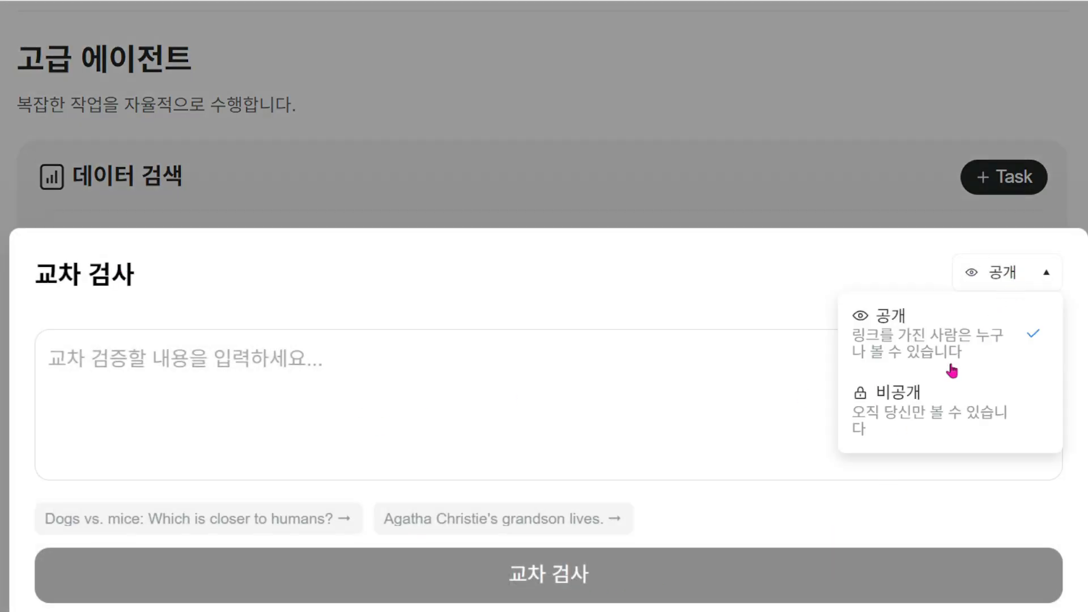
pyautogui.click(955, 418)
pyautogui.click(879, 192)
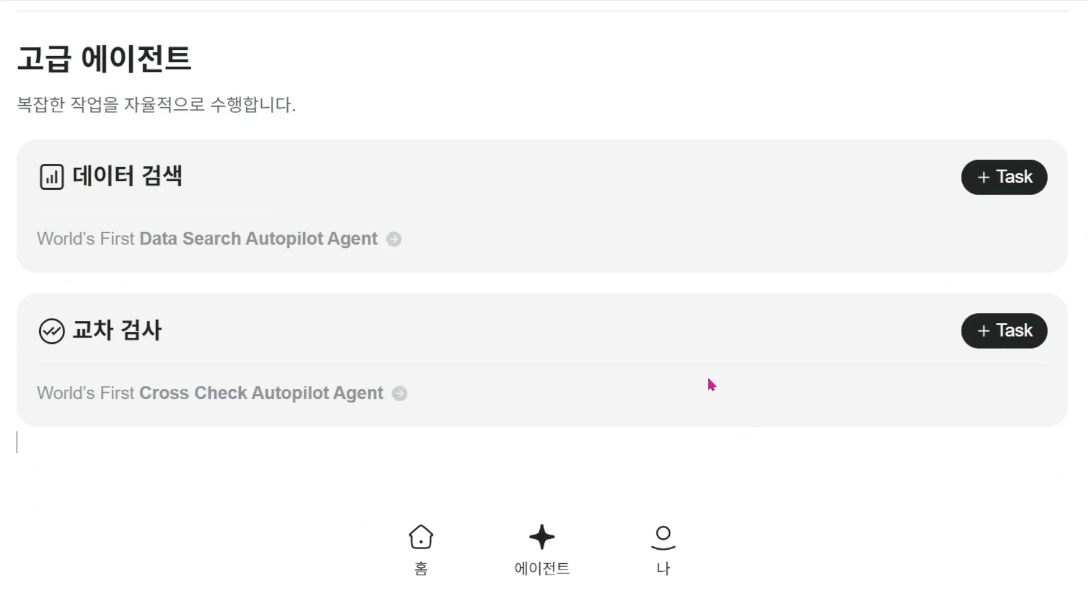
pyautogui.click(1001, 178)
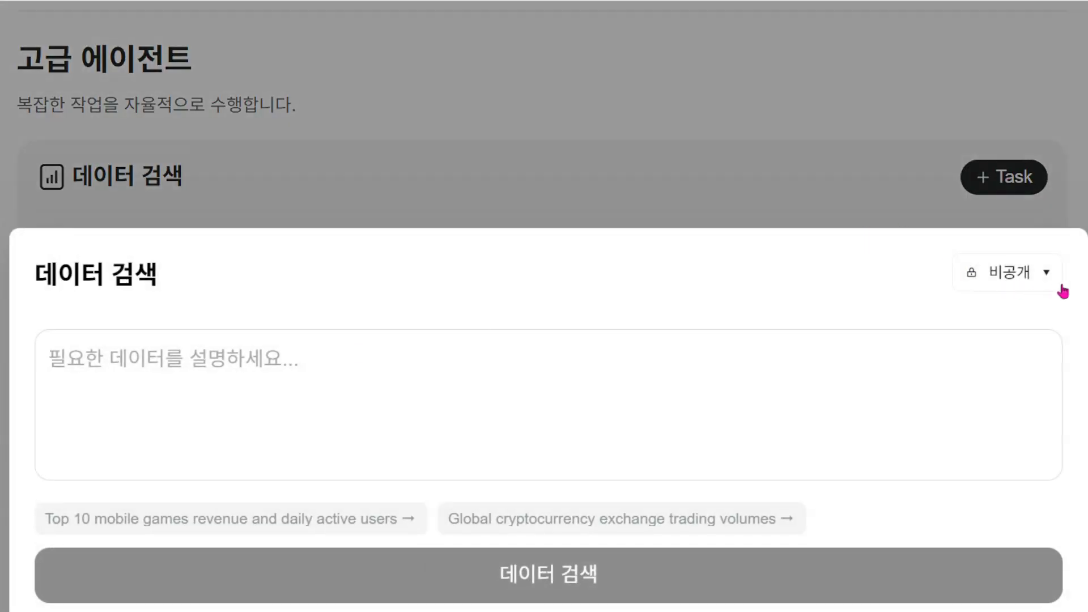
pyautogui.click(663, 173)
# - Open the finished 이미지 편집 무드보드 이미지 생성 작업 from the task list and look through its generated images
pyautogui.scroll(10, 564, 345)
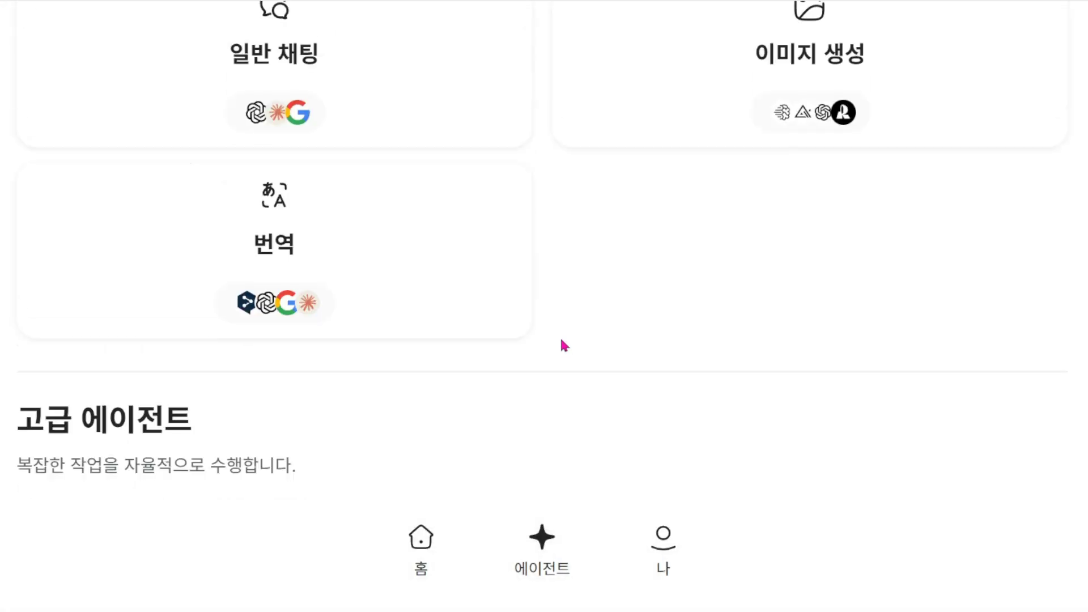
pyautogui.click(34, 29)
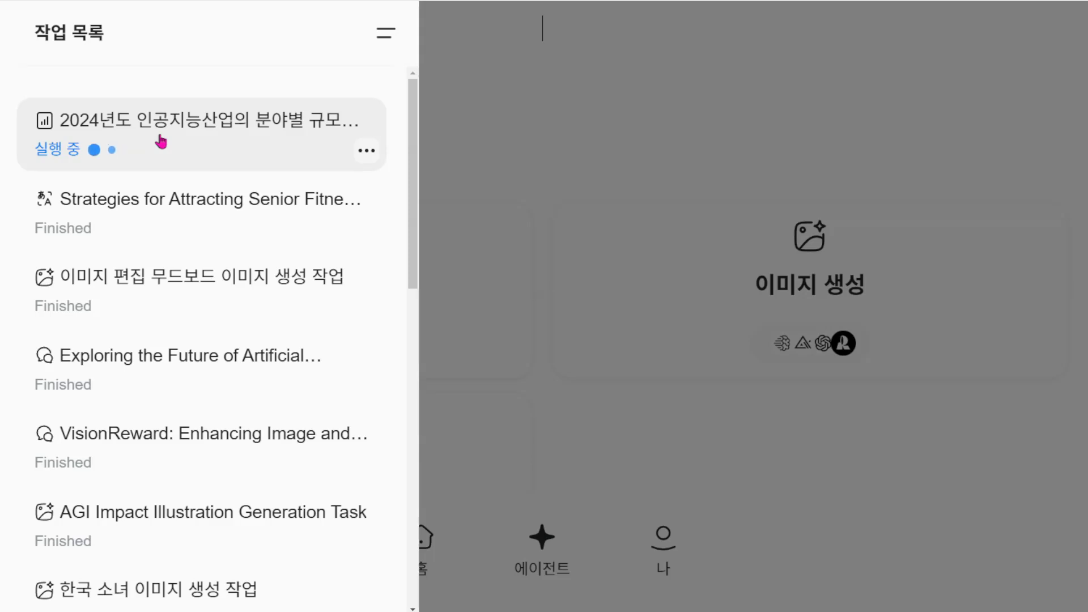
pyautogui.click(225, 295)
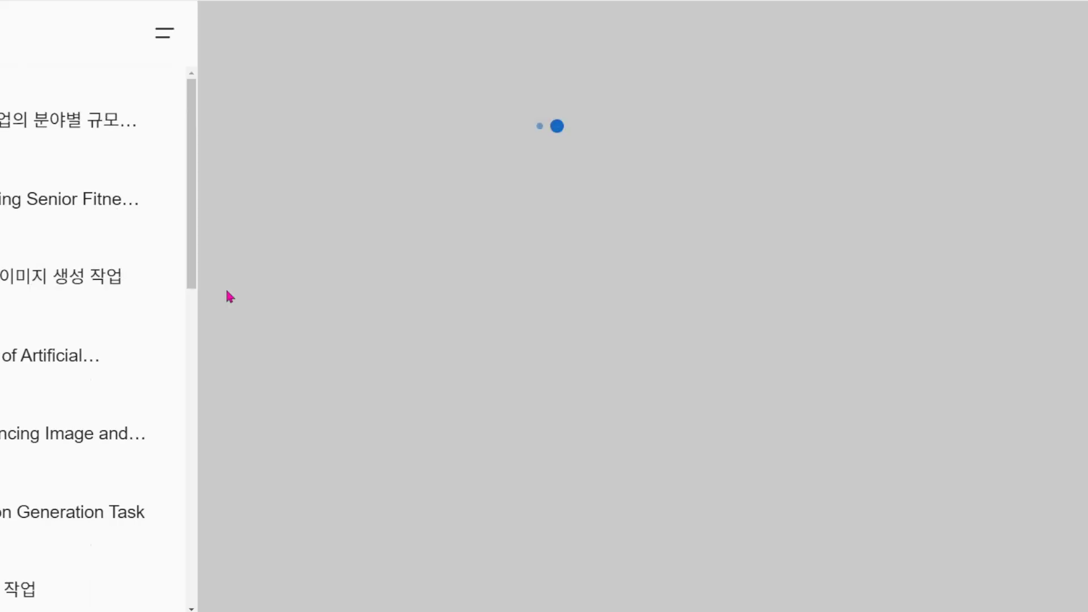
pyautogui.scroll(-10, 753, 392)
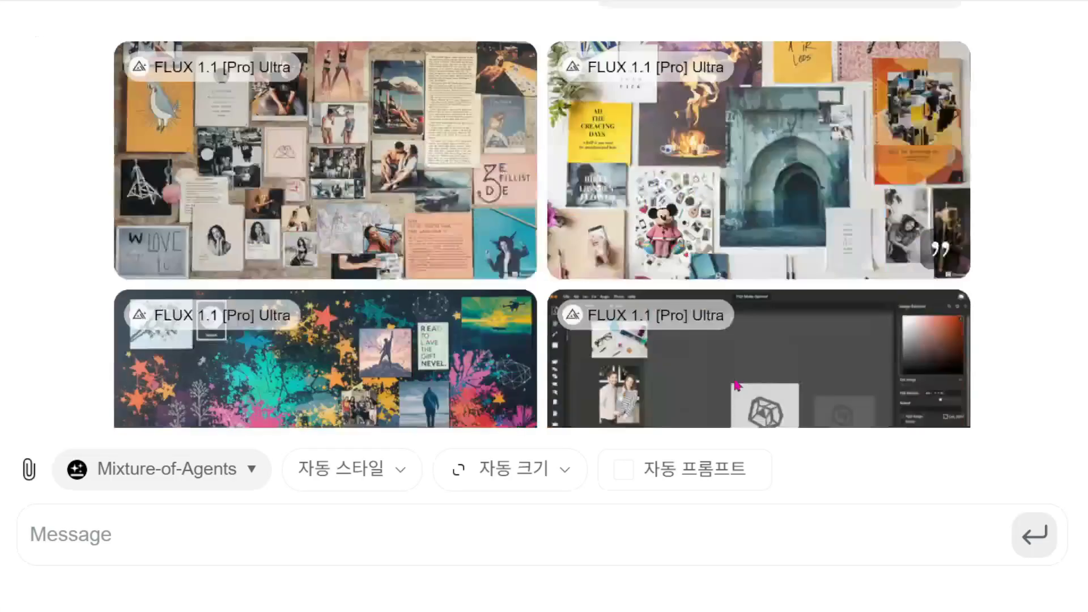
pyautogui.scroll(-5, 752, 392)
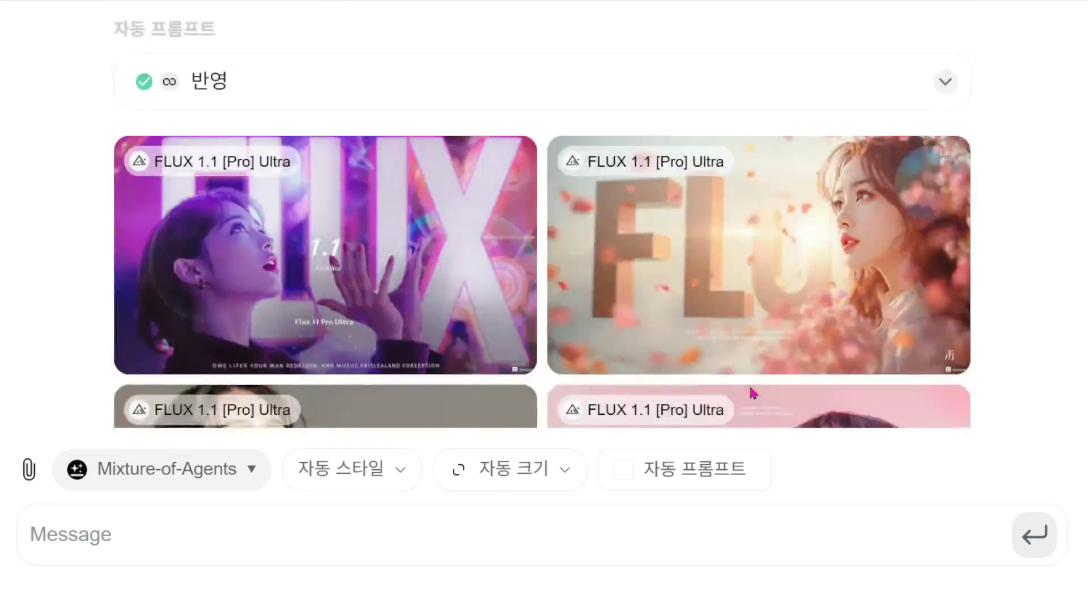
pyautogui.scroll(-5, 748, 389)
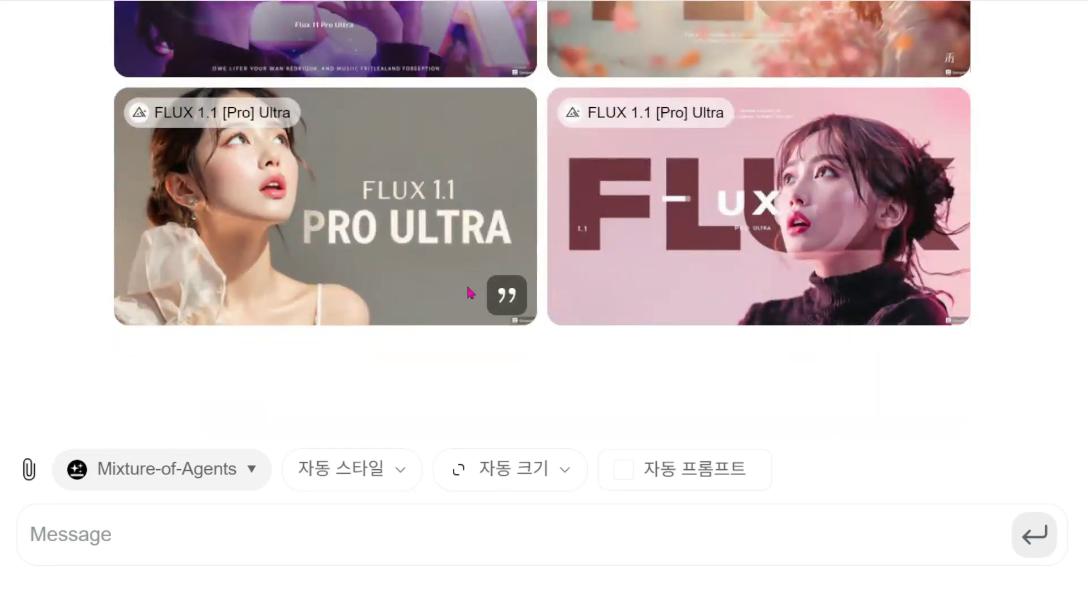
# - Download the grey-background "FLUX 1.1 PRO ULTRA" portrait of the woman and return to the task's results
pyautogui.click(412, 177)
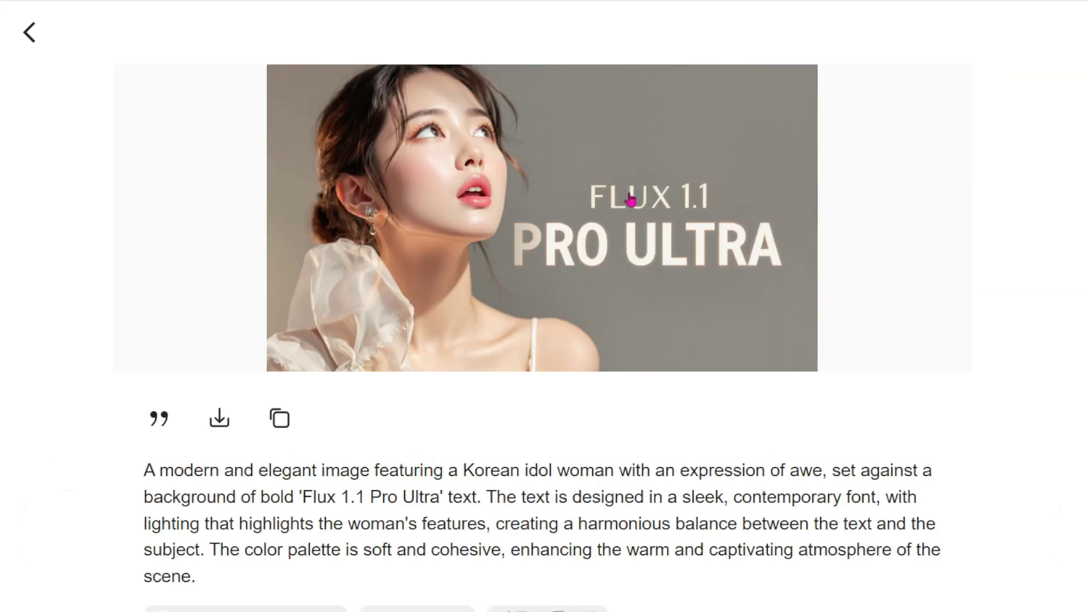
pyautogui.click(218, 418)
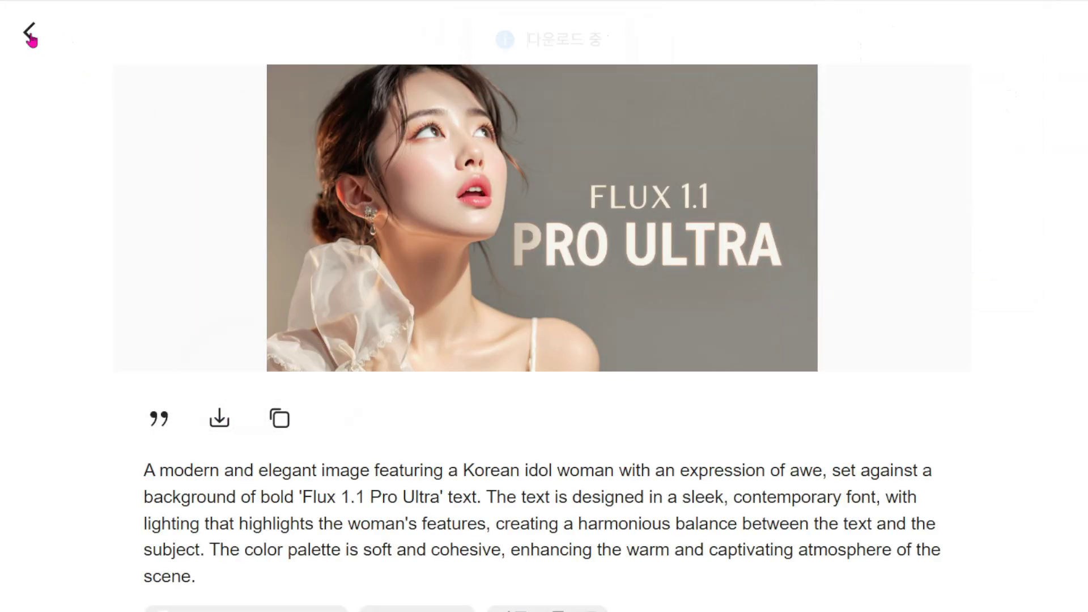
pyautogui.click(925, 259)
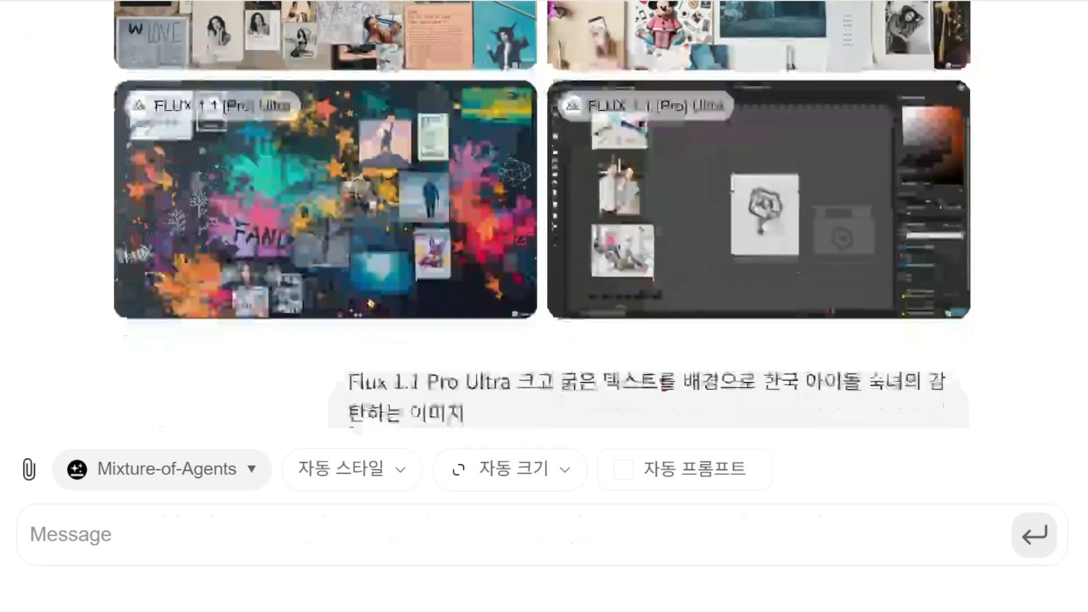
# - Expand the 반영 section of the Flux 1.1 Pro Ultra request and copy its first English auto prompt
pyautogui.scroll(5, 709, 352)
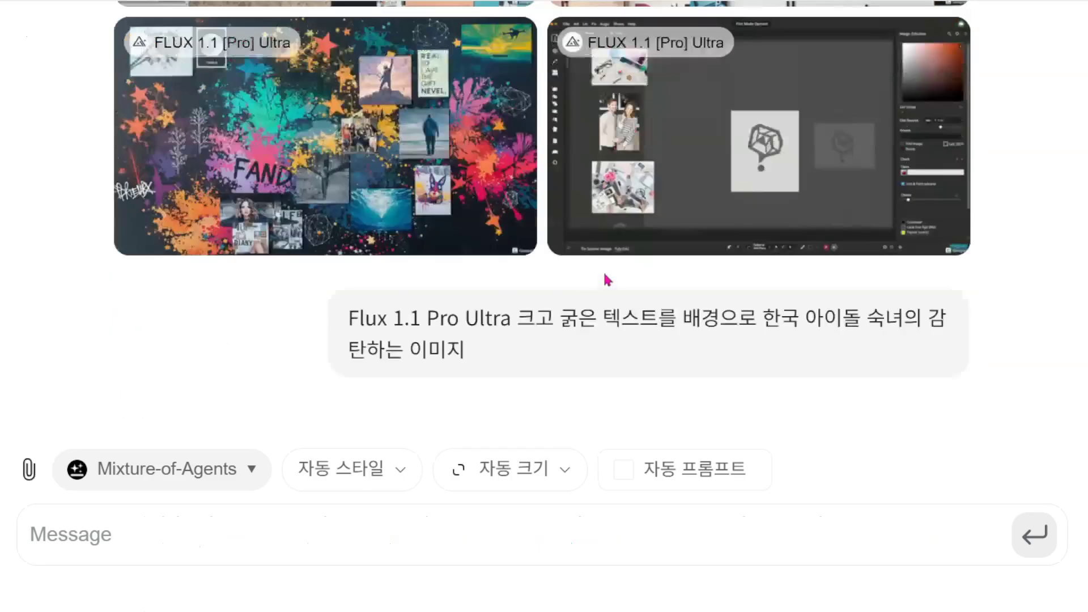
pyautogui.scroll(-2, 615, 281)
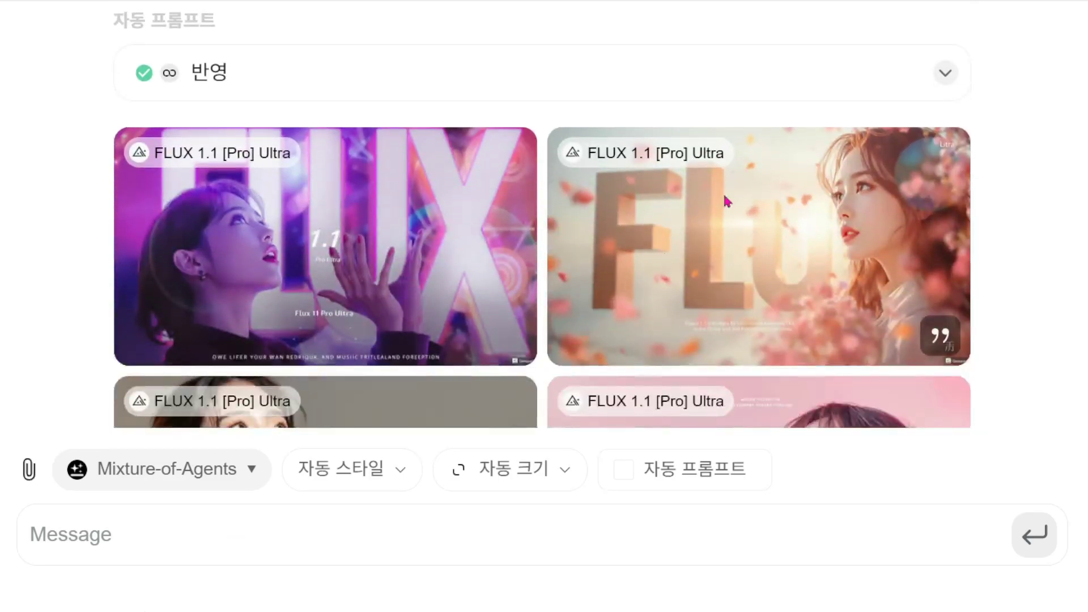
pyautogui.click(946, 73)
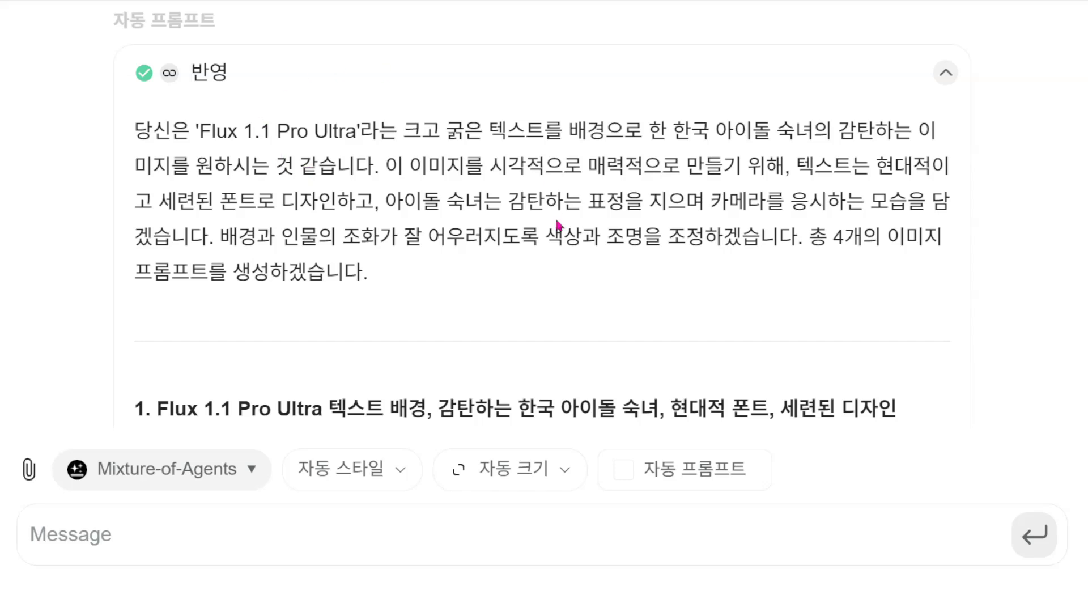
pyautogui.scroll(-5, 543, 305)
pyautogui.scroll(-2, 453, 226)
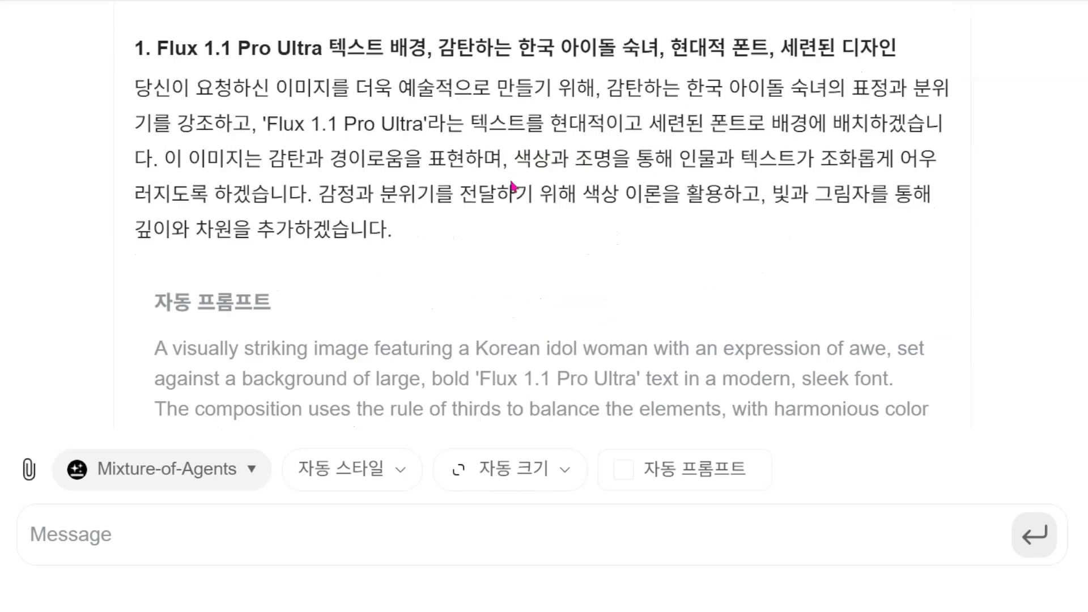
pyautogui.scroll(-3, 406, 314)
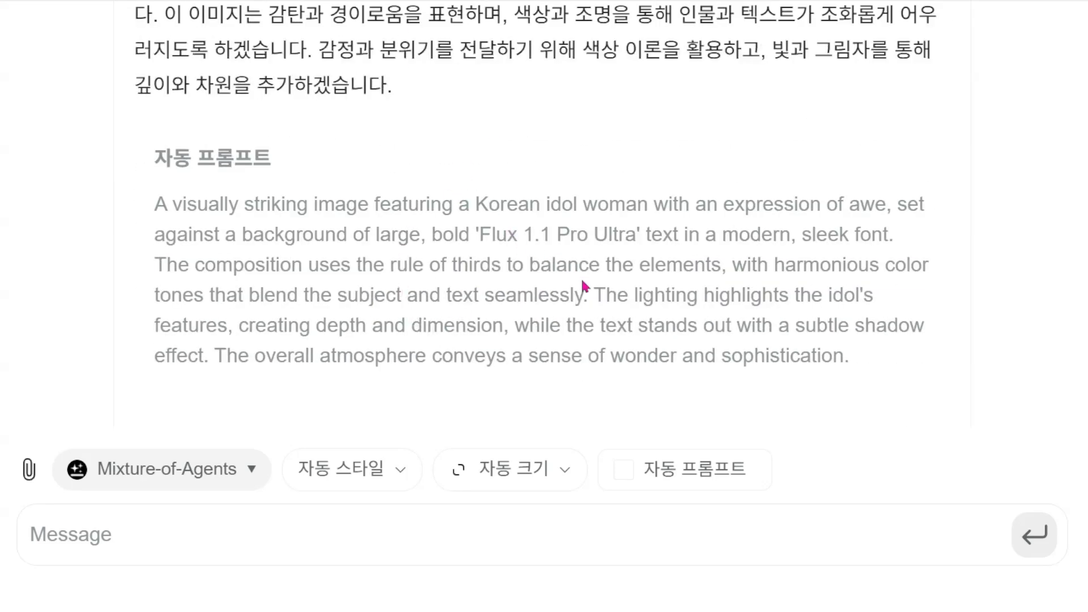
pyautogui.moveTo(155, 203); pyautogui.dragTo(861, 363)
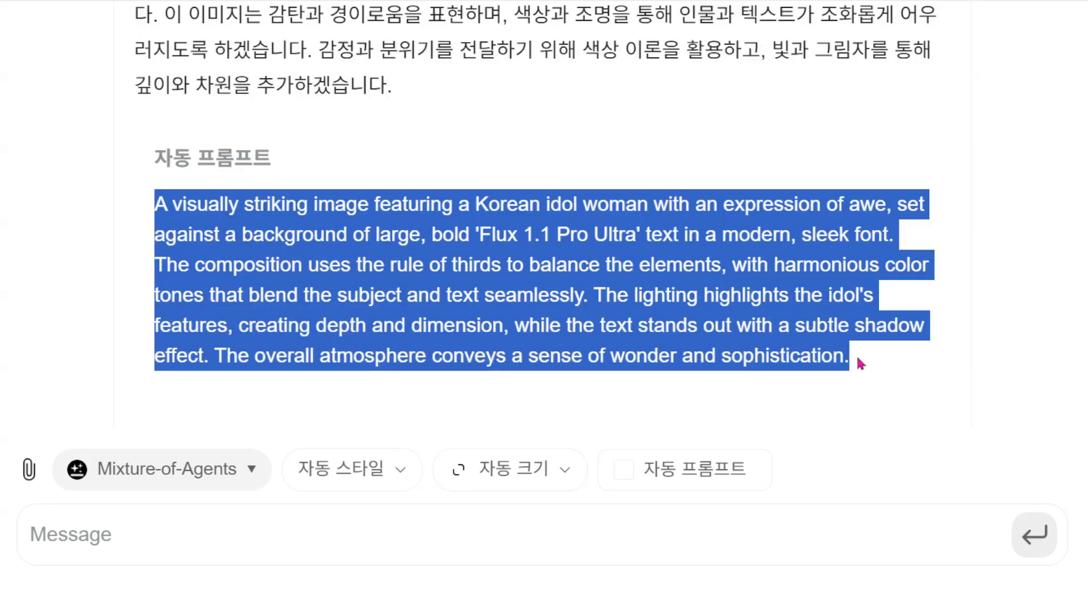
pyautogui.rightClick(652, 258)
pyautogui.click(695, 272)
# - Switch to Midjourney's Create page and submit the copied Korean idol prompt for image generation
pyautogui.click(341, 0)
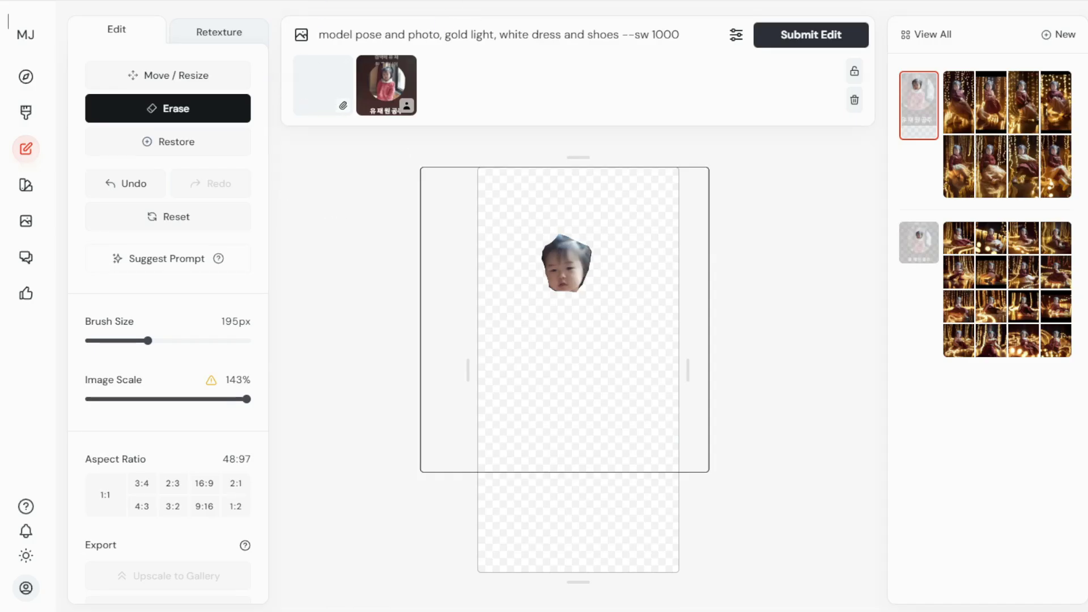
pyautogui.click(324, 1)
pyautogui.rightClick(303, 39)
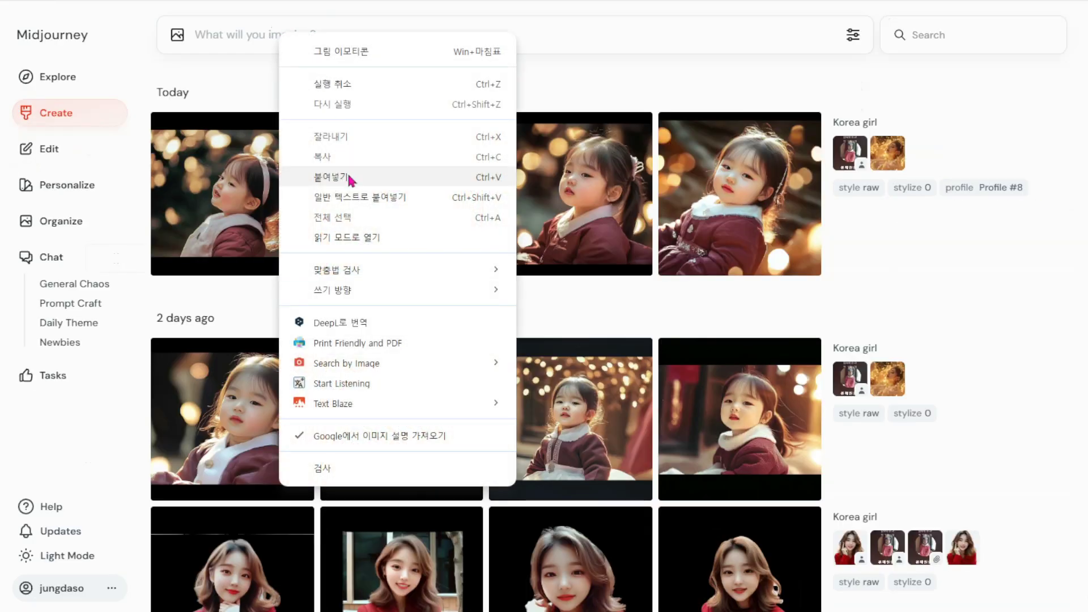
pyautogui.click(348, 172)
pyautogui.press('Return')
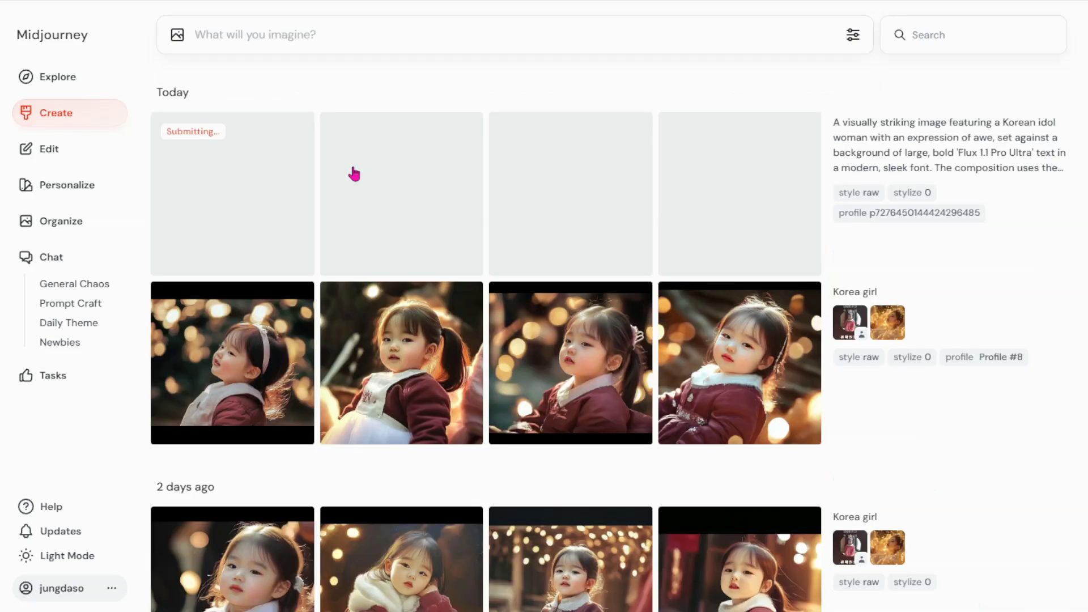
# - Set Midjourney's image size to Landscape 4:3, submit the copied prompt again, and close the settings
pyautogui.click(854, 36)
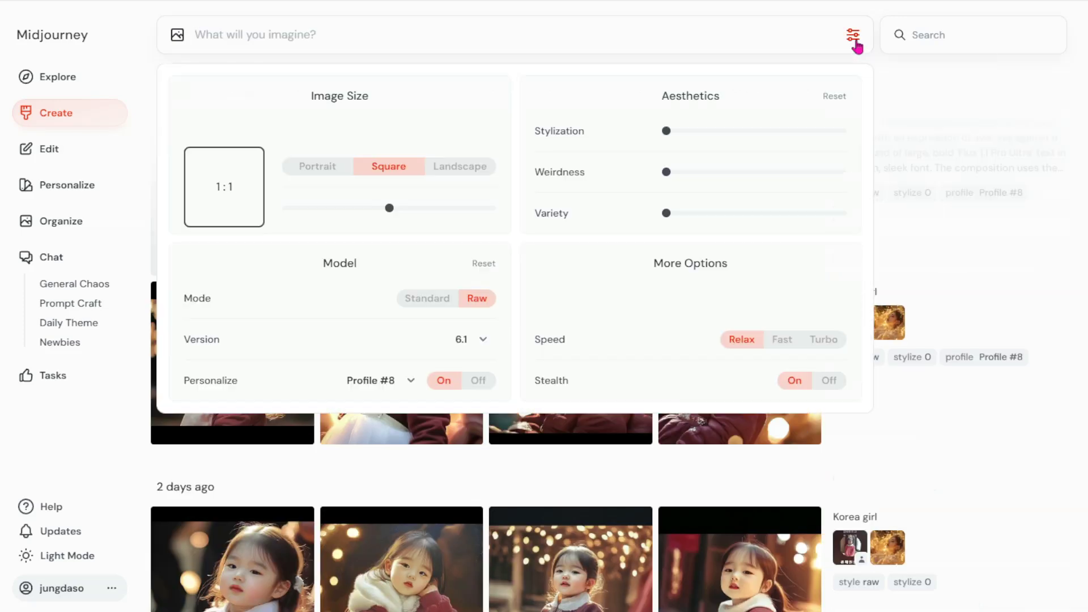
pyautogui.click(439, 168)
pyautogui.rightClick(272, 35)
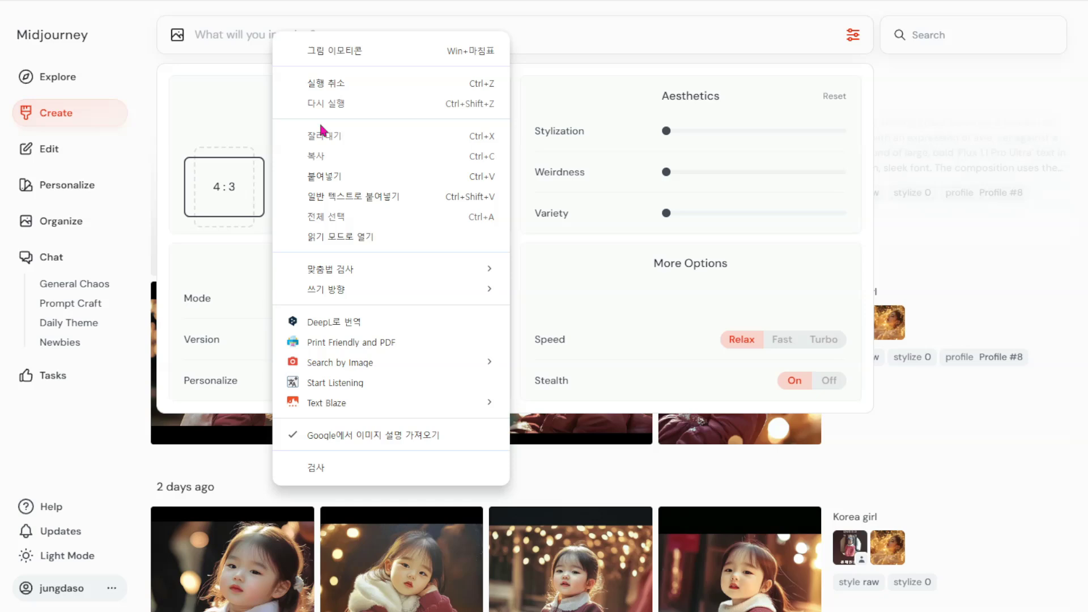
pyautogui.click(343, 174)
pyautogui.press('Return')
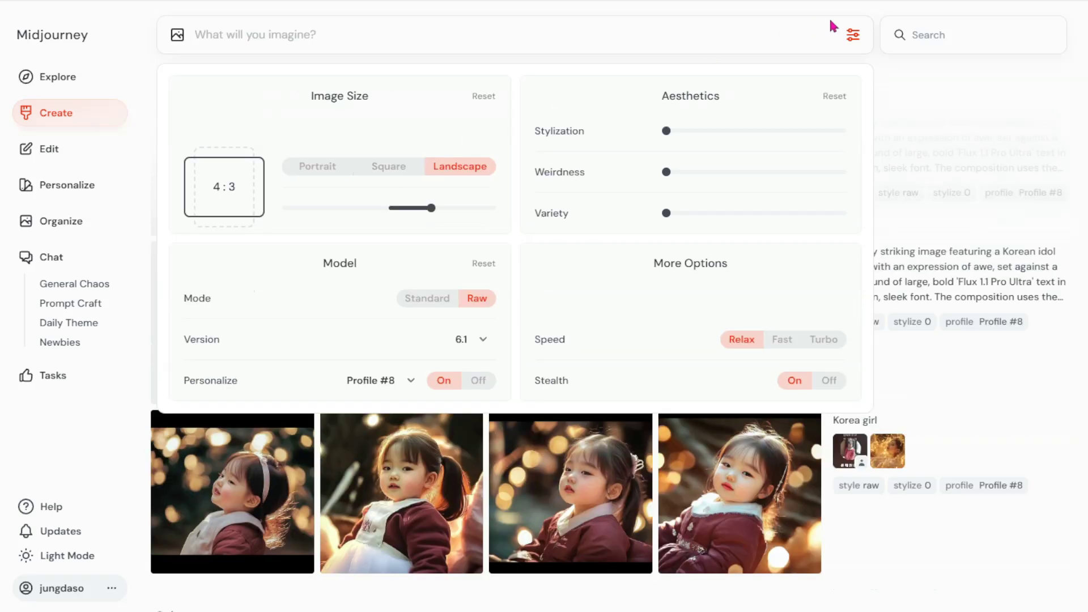
pyautogui.click(852, 41)
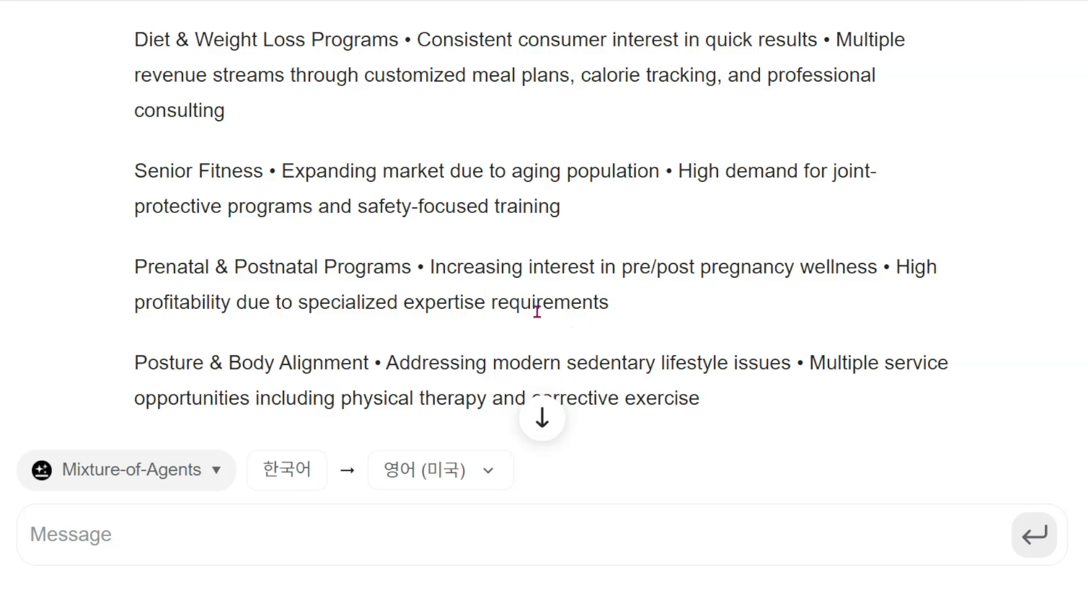
# - Review the Mixture-of-Agents fitness market translation in Genspark and the list of models that contributed to it
pyautogui.scroll(10, 537, 311)
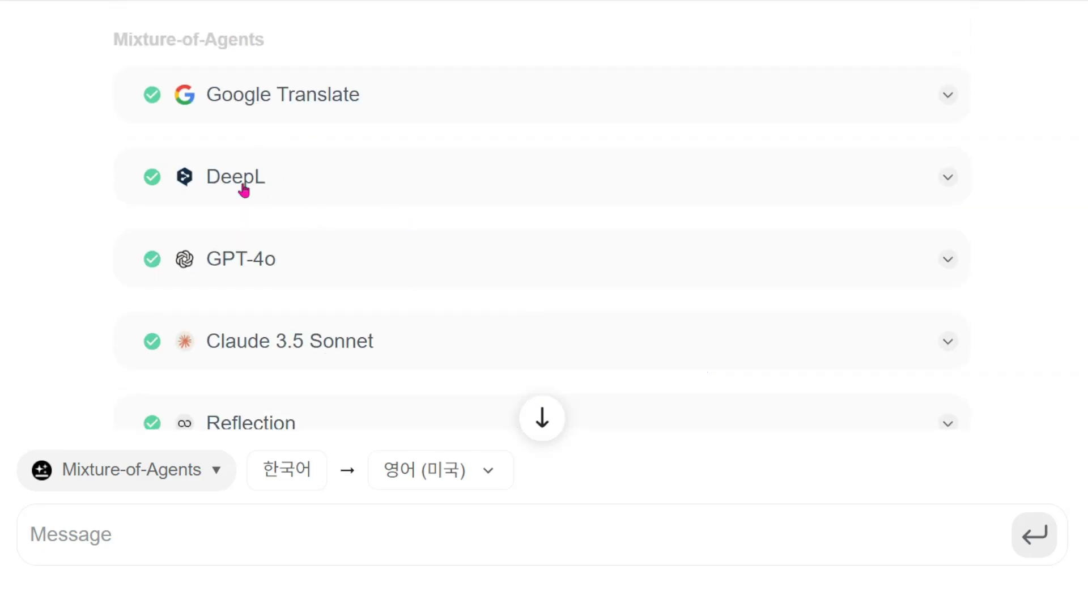
pyautogui.scroll(-5, 394, 294)
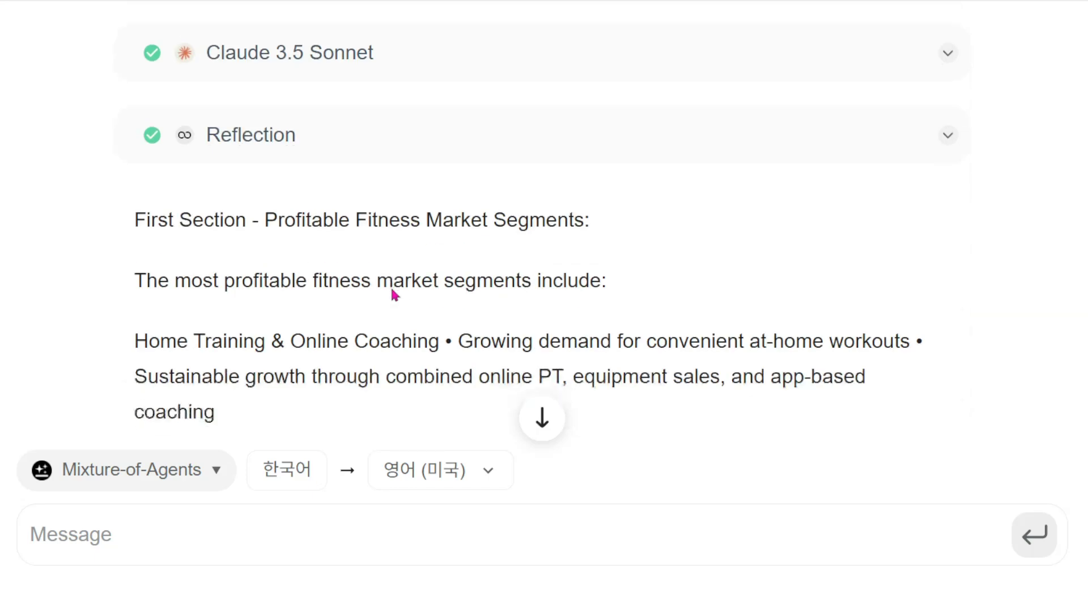
pyautogui.scroll(5, 393, 295)
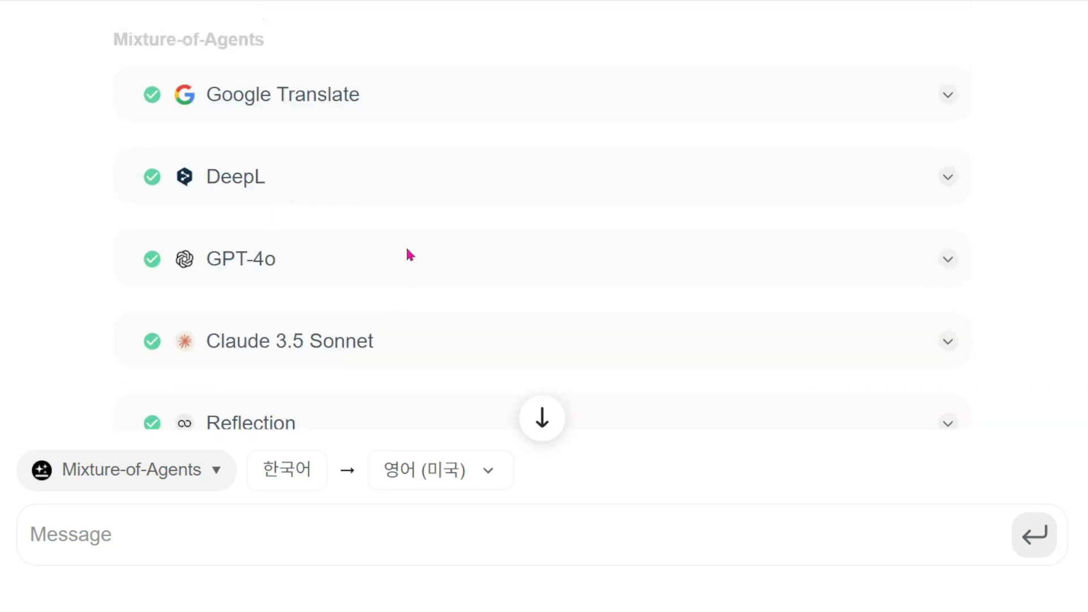
pyautogui.scroll(-3, 408, 253)
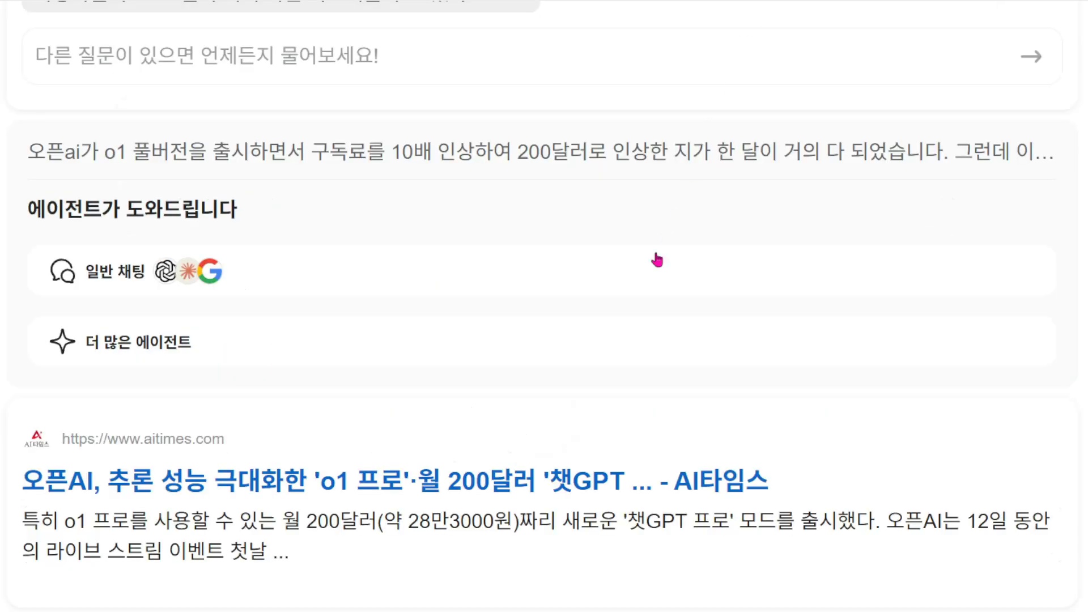
# - Look through the AI search page on OpenAI's o1 pricing, from its sources and mind map to the written answer
pyautogui.scroll(-5, 637, 298)
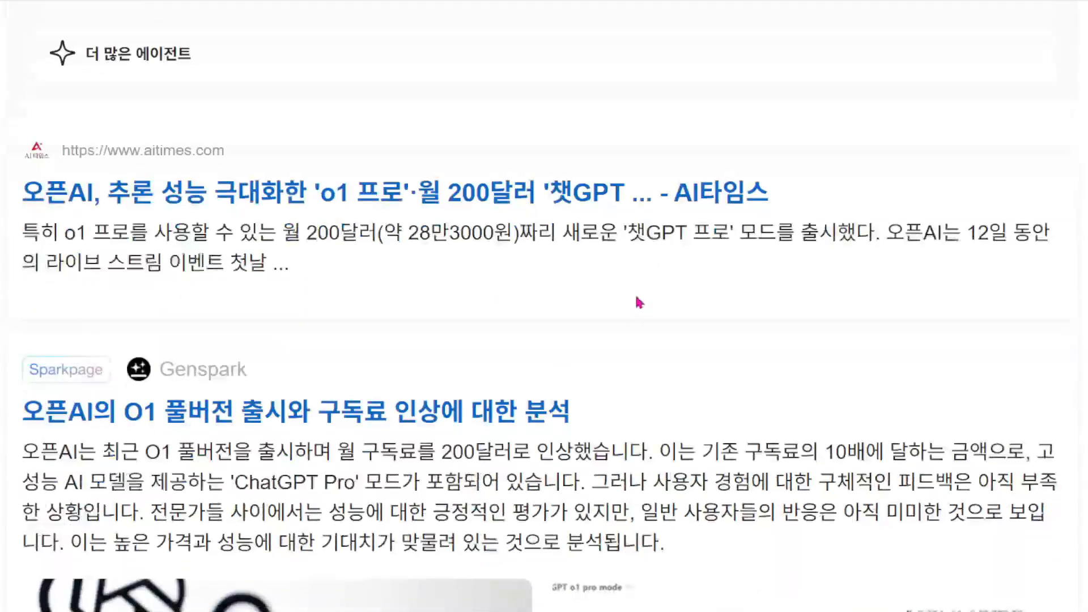
pyautogui.scroll(7, 636, 297)
pyautogui.scroll(15, 634, 290)
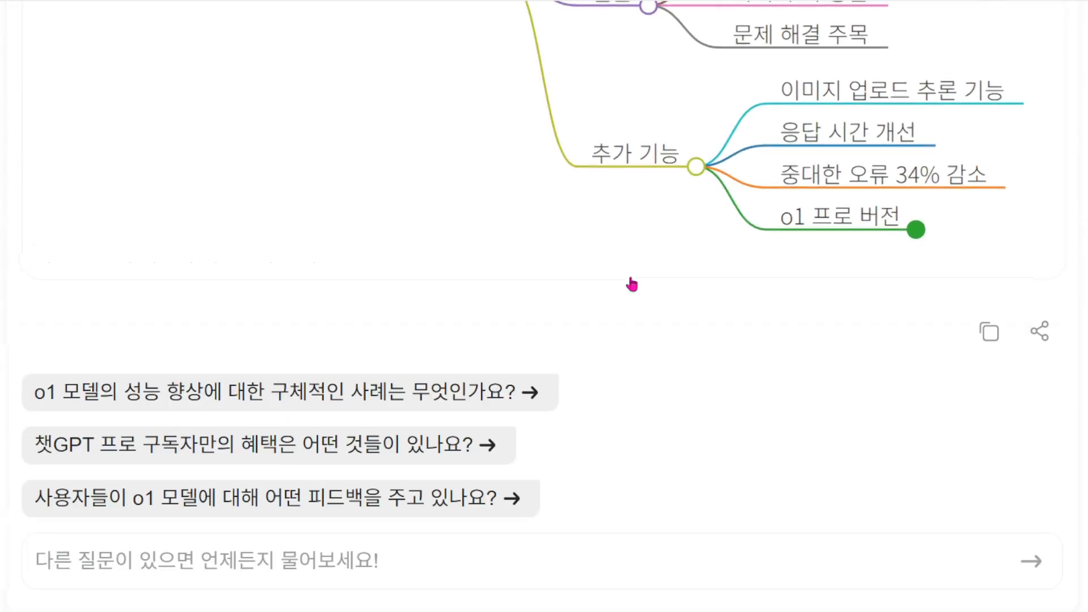
pyautogui.scroll(18, 631, 278)
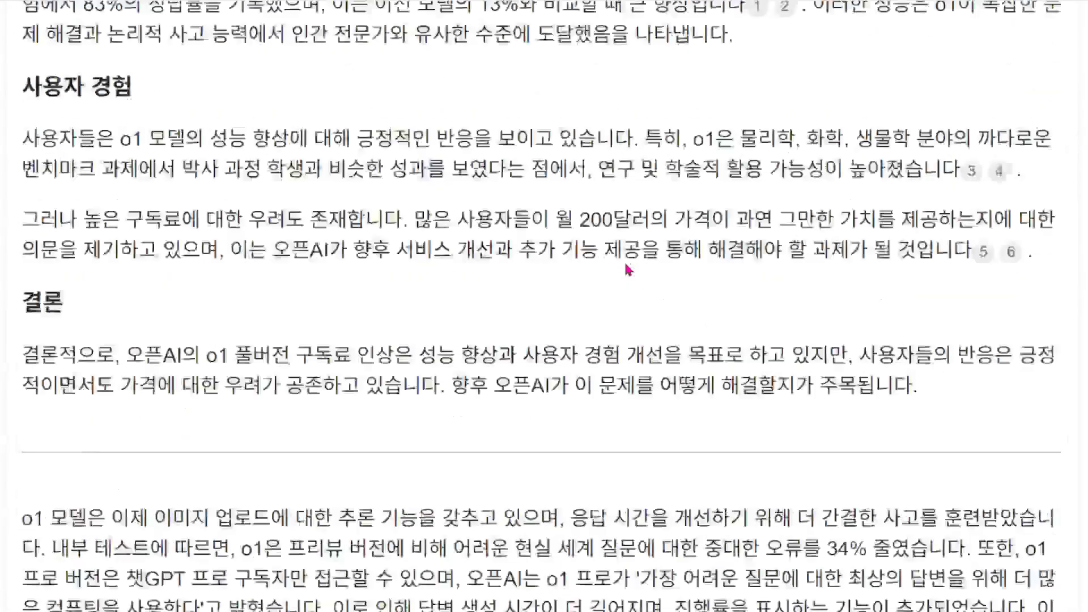
# - Review the question about OpenAI's o1 price increase and read its generated answer down to the mind map
pyautogui.scroll(2, 627, 269)
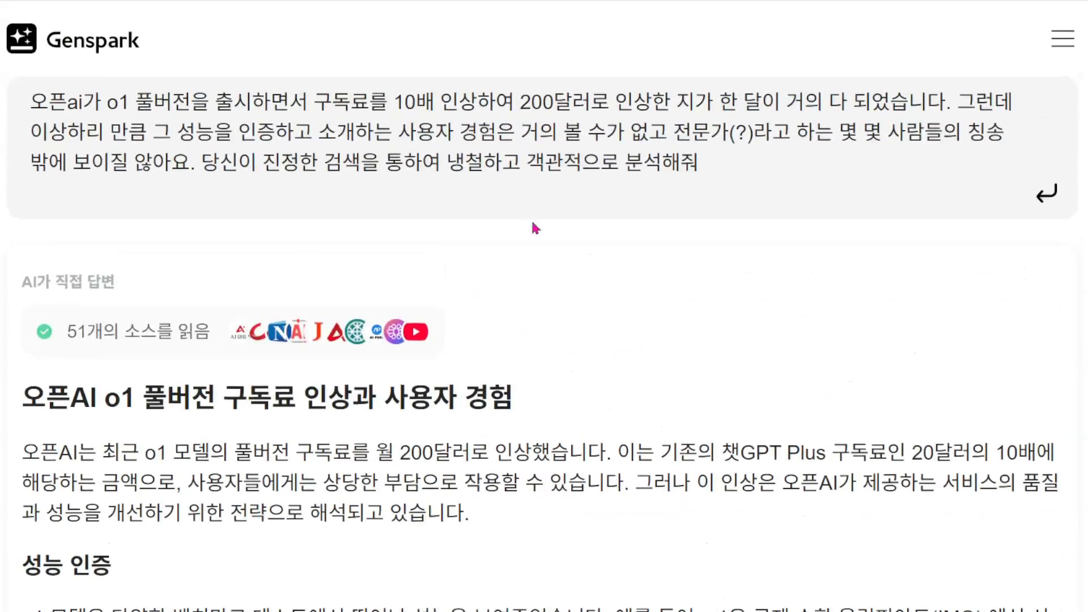
pyautogui.moveTo(128, 98); pyautogui.dragTo(528, 102)
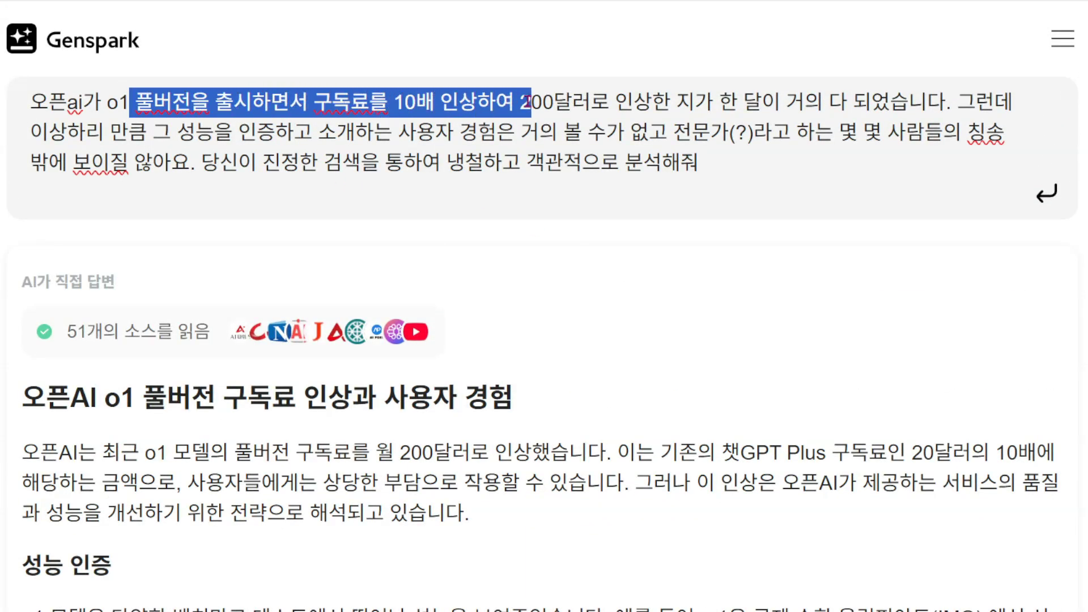
pyautogui.moveTo(399, 130); pyautogui.dragTo(712, 130)
pyautogui.scroll(-5, 729, 275)
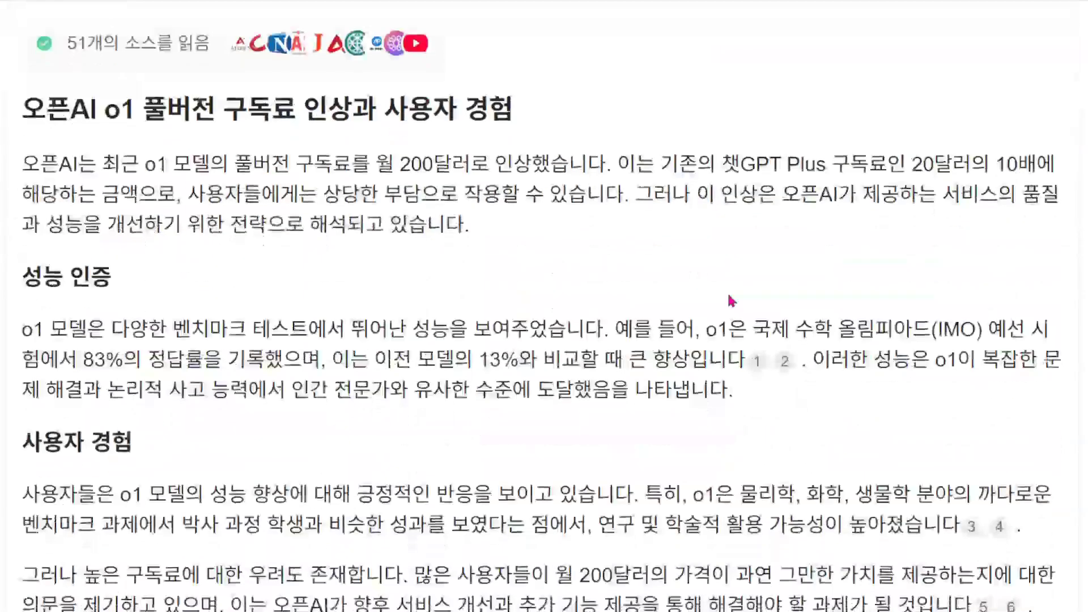
pyautogui.scroll(-7, 731, 299)
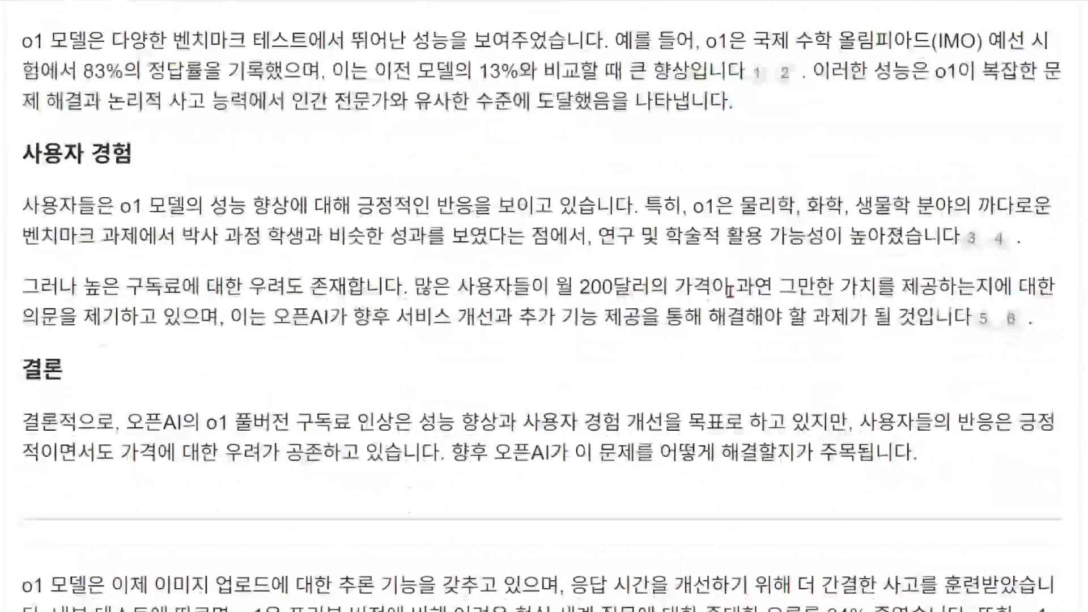
pyautogui.scroll(-10, 575, 224)
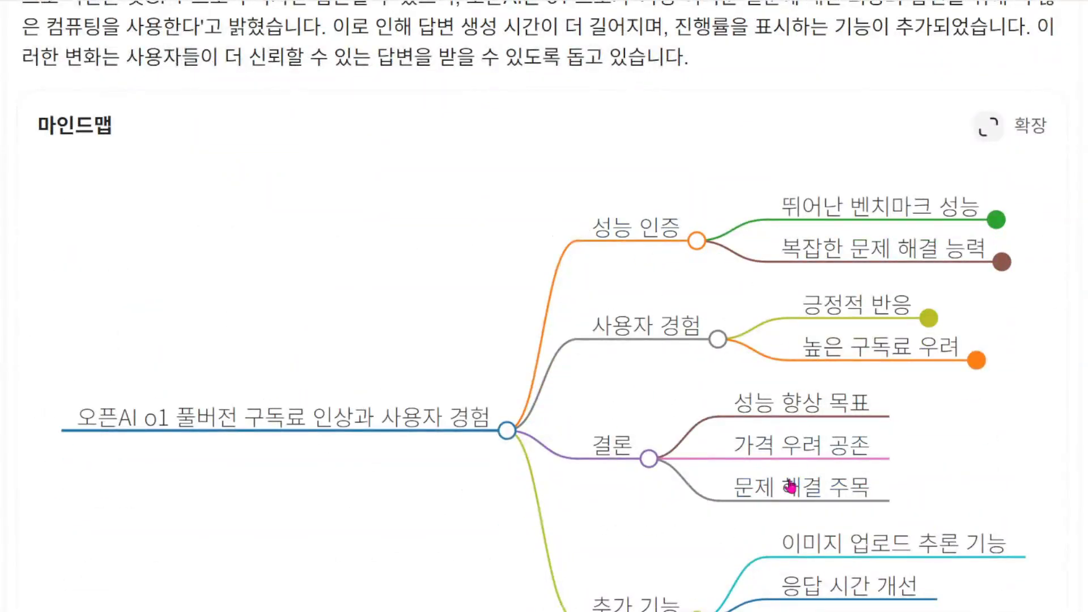
pyautogui.scroll(-5, 790, 486)
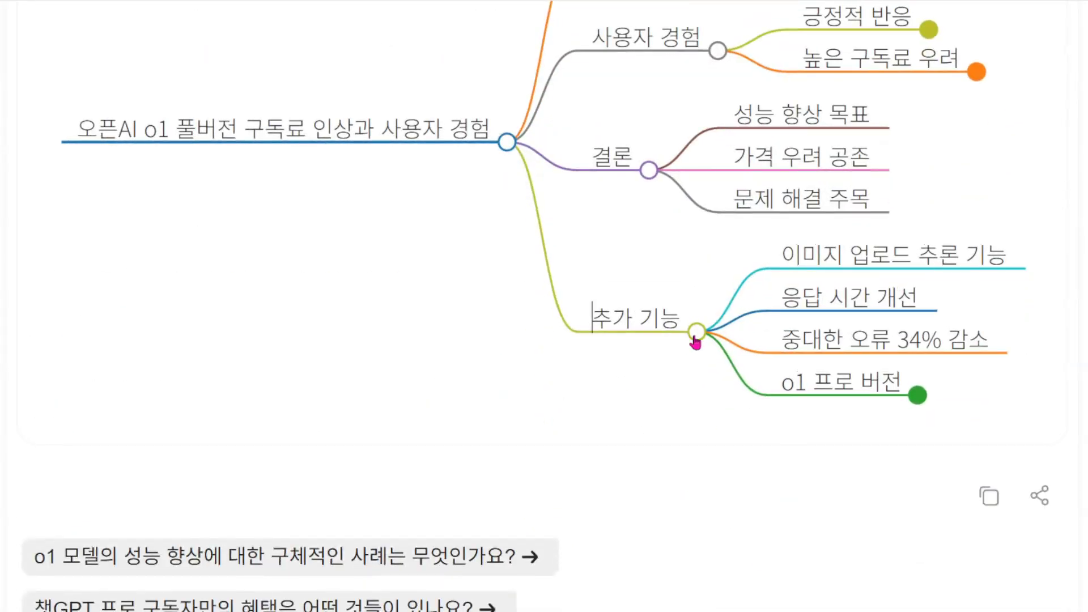
# - Explore the enlarged mind map by collapsing and re-expanding the 사용자 경험 and 긍정적 반응 branches, and close it
pyautogui.click(696, 341)
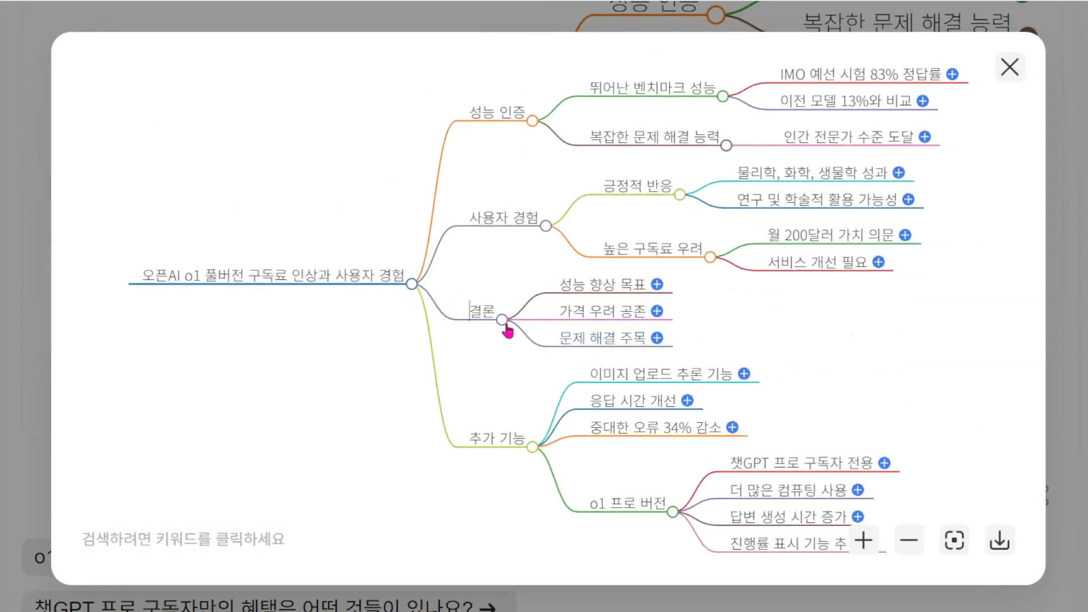
pyautogui.click(546, 226)
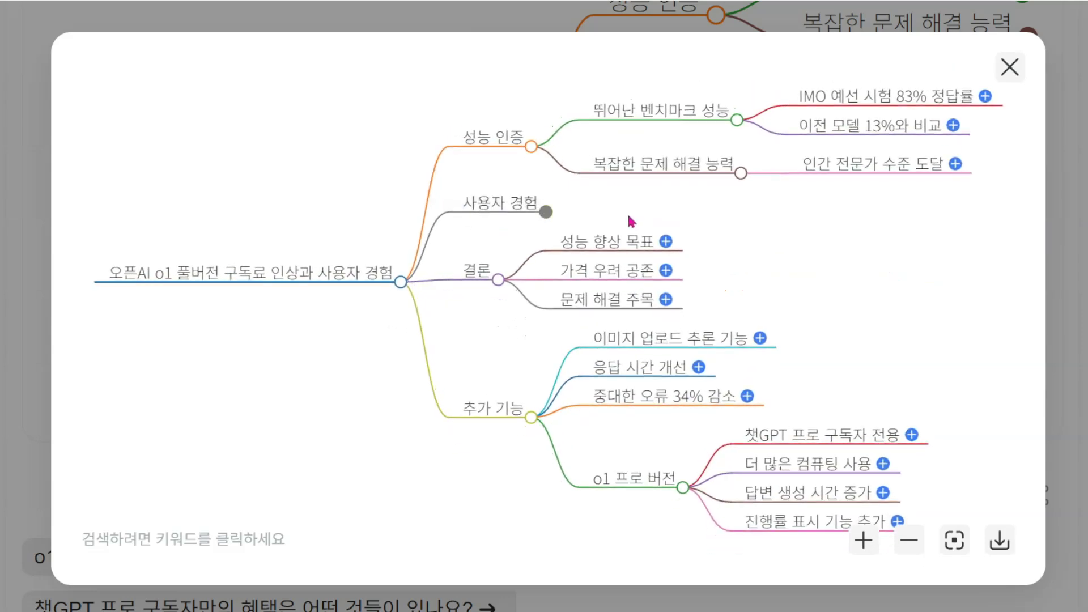
pyautogui.click(547, 213)
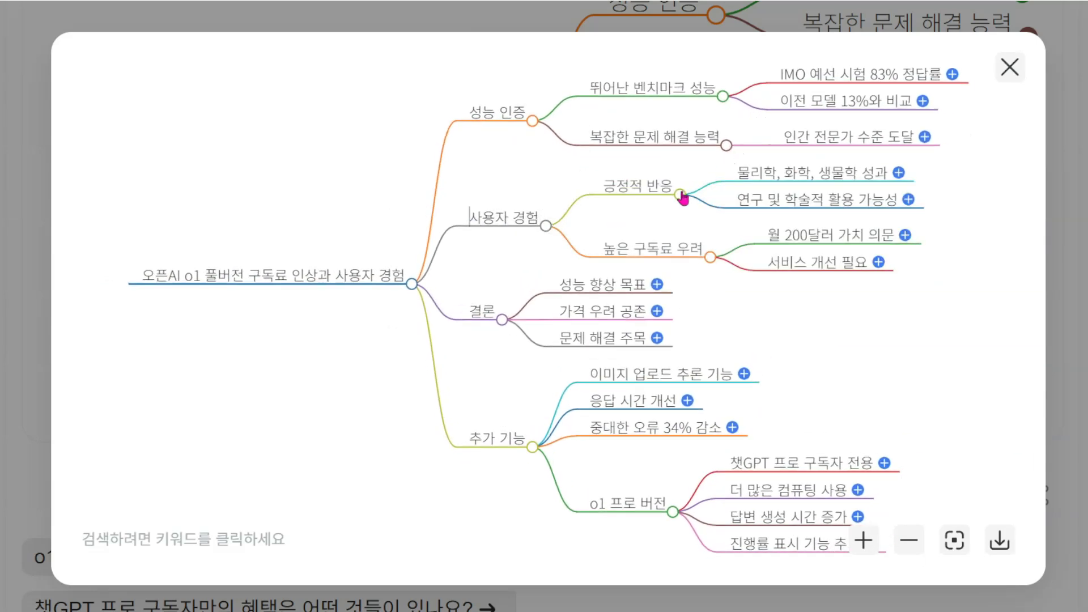
pyautogui.click(681, 196)
pyautogui.click(681, 196)
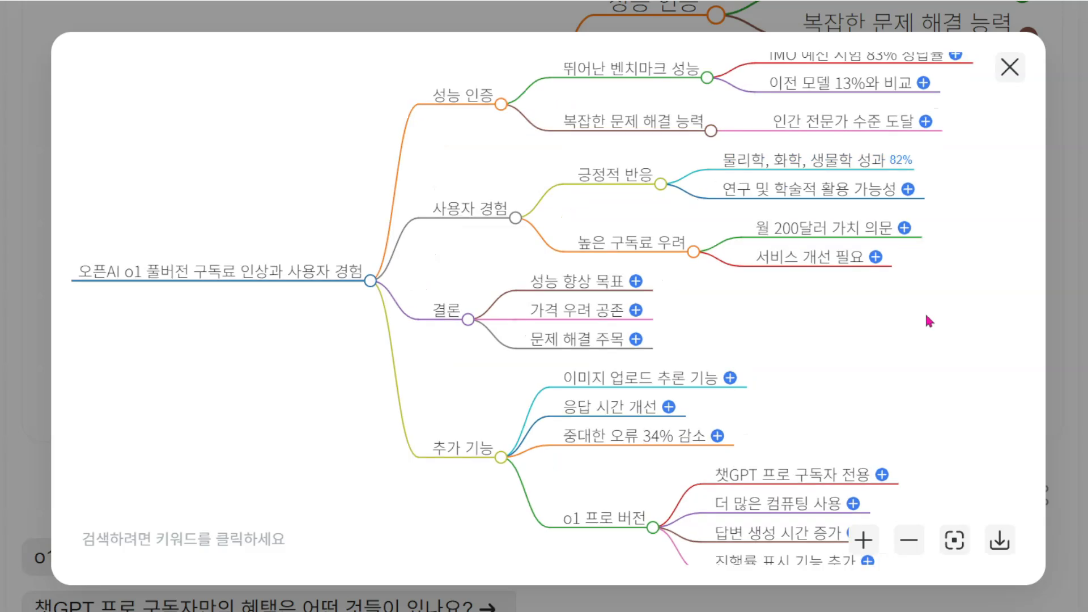
pyautogui.click(1010, 67)
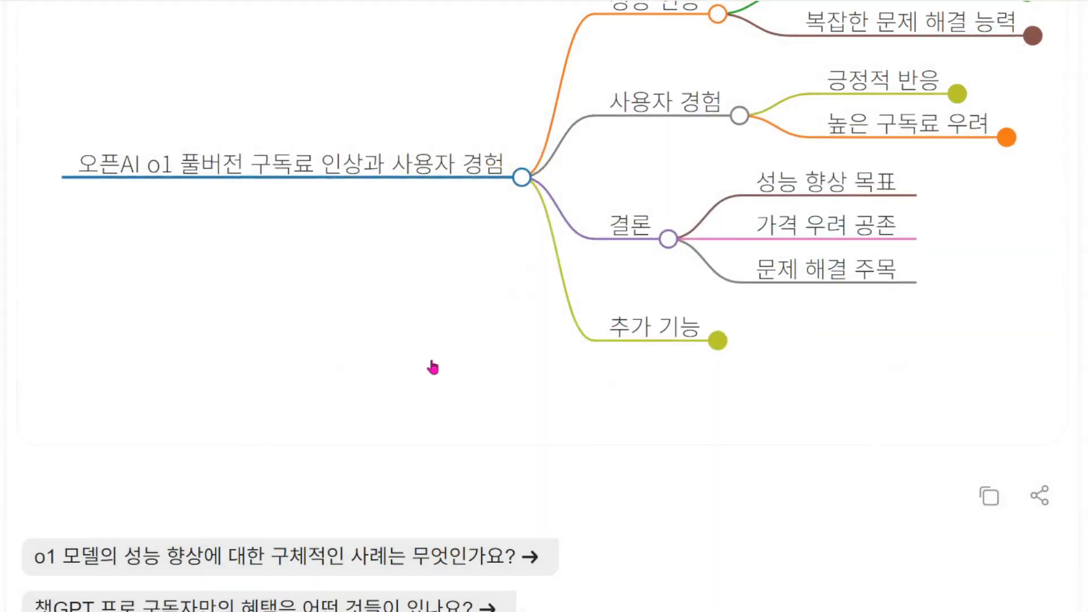
# - Look through the whole result page, from the answer and mind map to the suggested follow-ups, agents, web sources and Sparkpage
pyautogui.scroll(20, 433, 367)
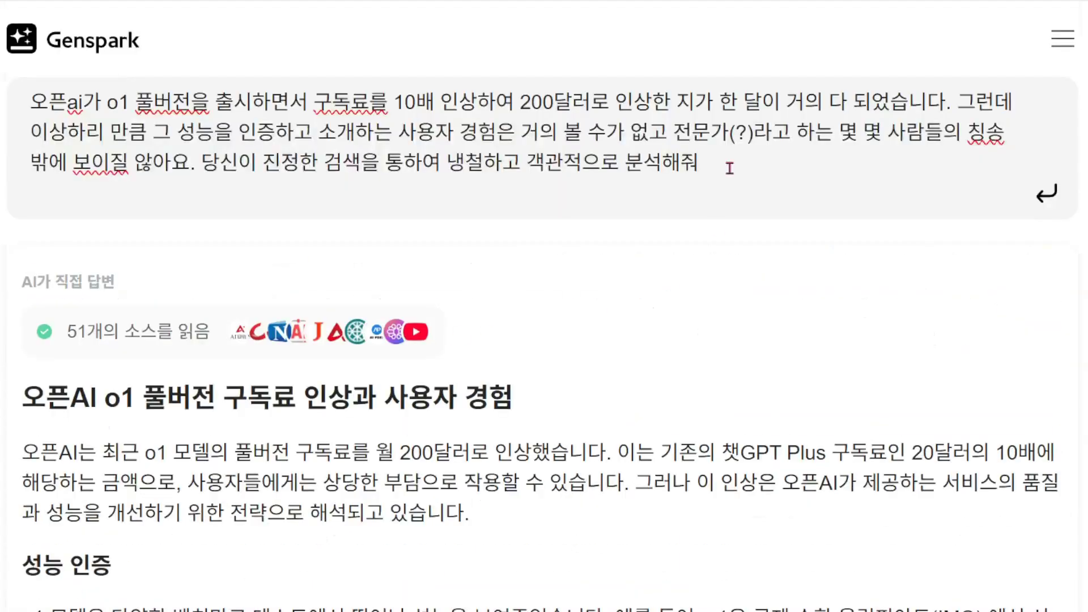
pyautogui.scroll(-20, 679, 312)
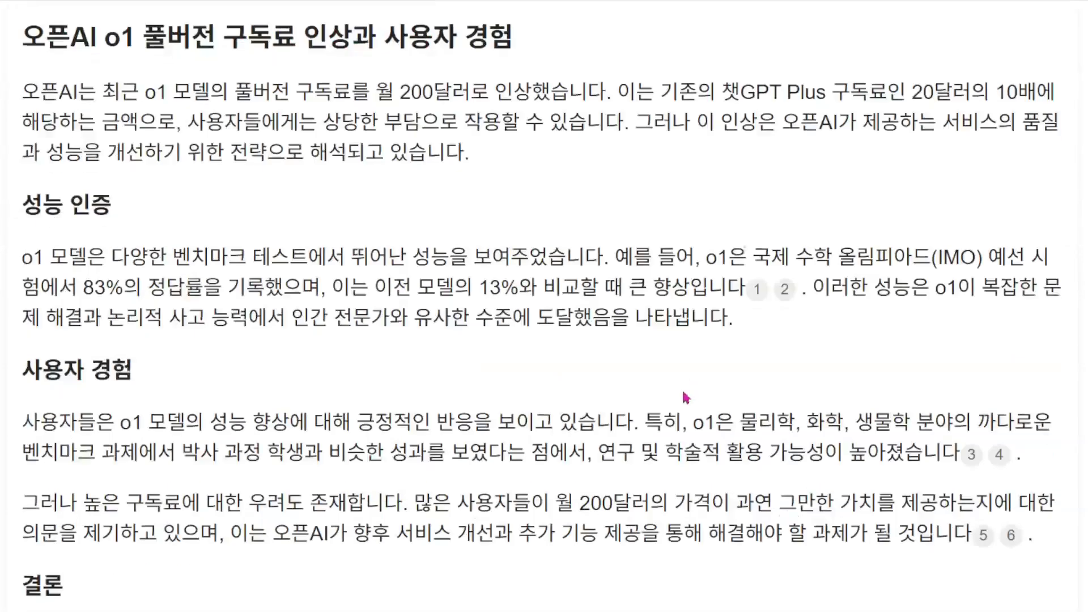
pyautogui.scroll(4, 623, 351)
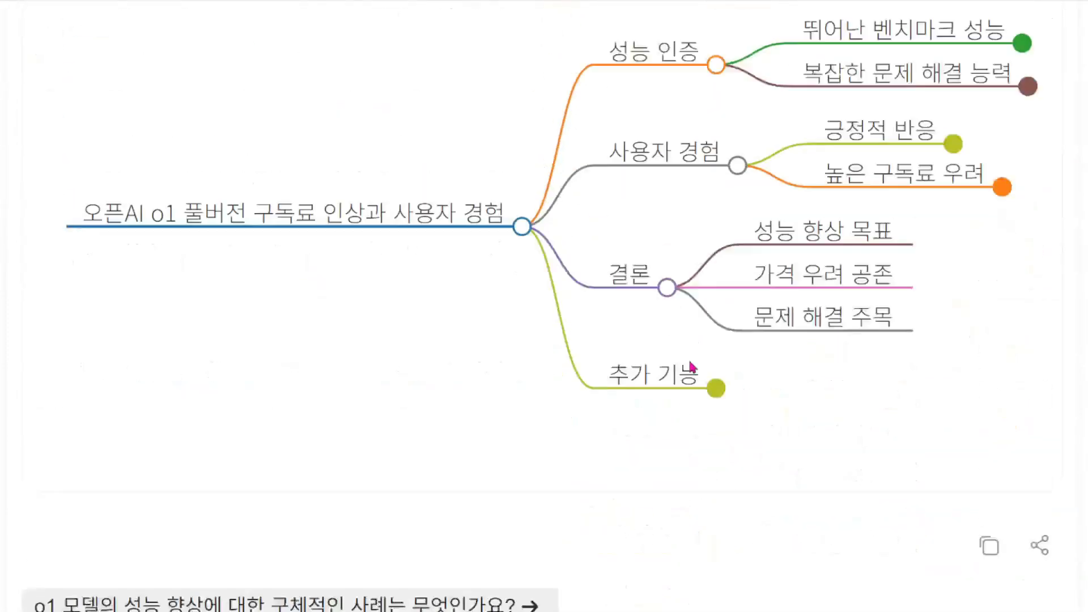
pyautogui.scroll(-4, 491, 301)
pyautogui.scroll(-5, 489, 312)
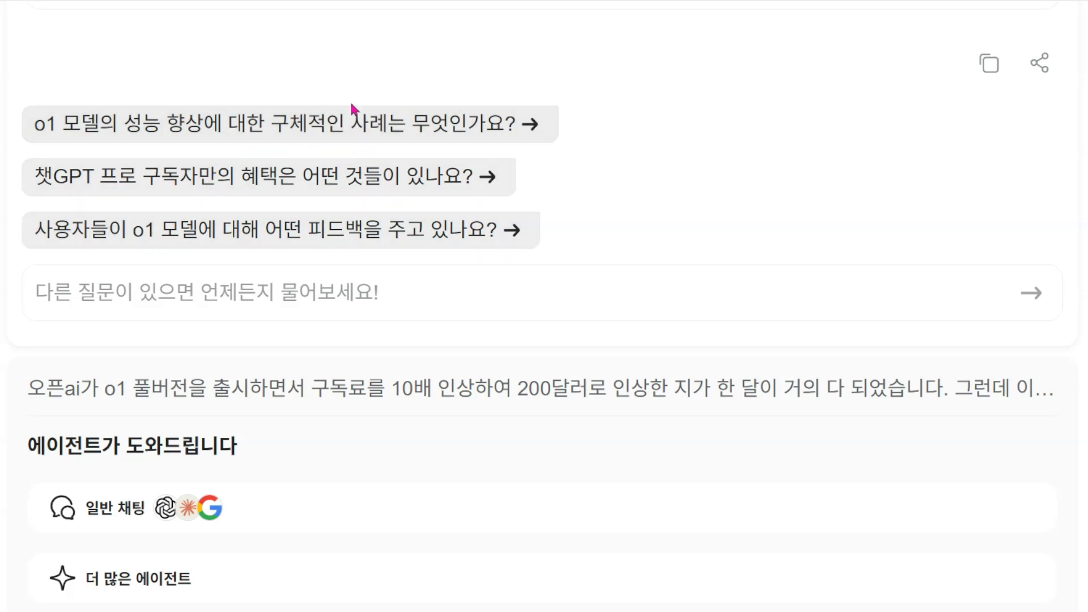
pyautogui.scroll(-4, 542, 354)
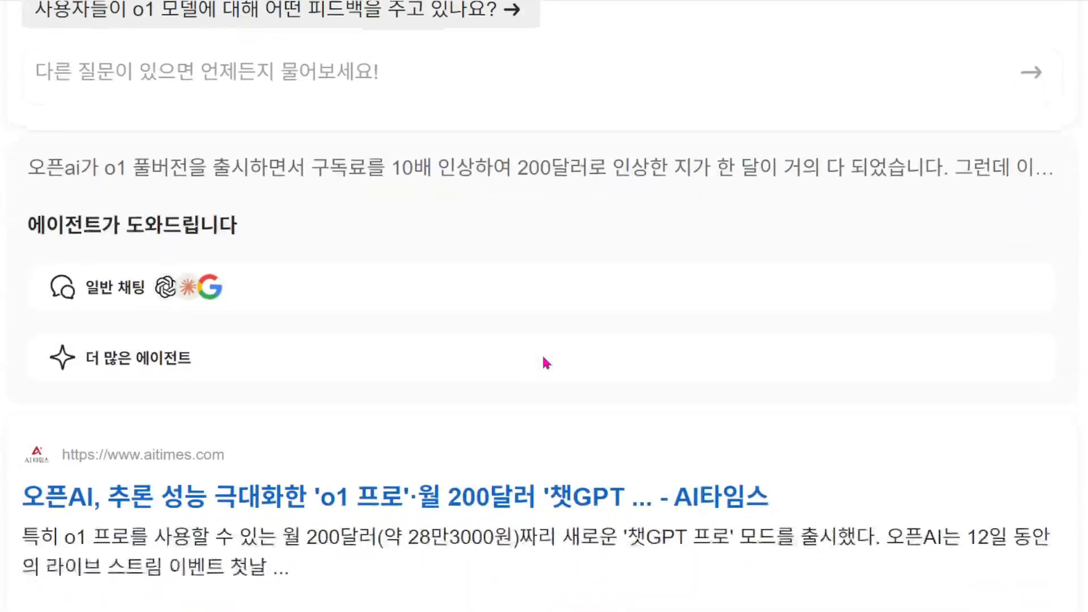
pyautogui.scroll(-1, 545, 361)
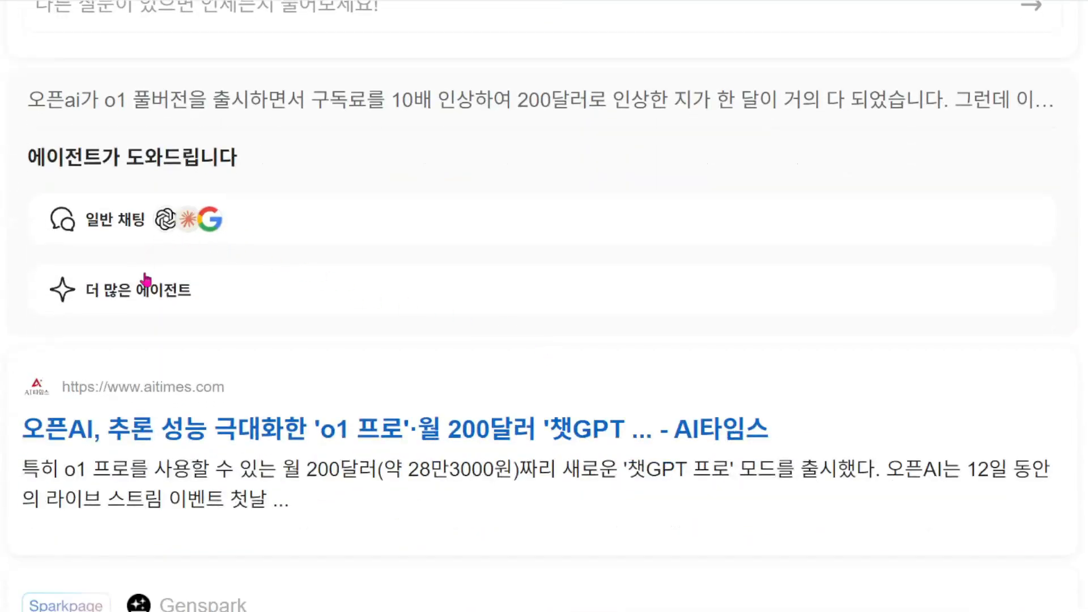
pyautogui.scroll(-10, 287, 337)
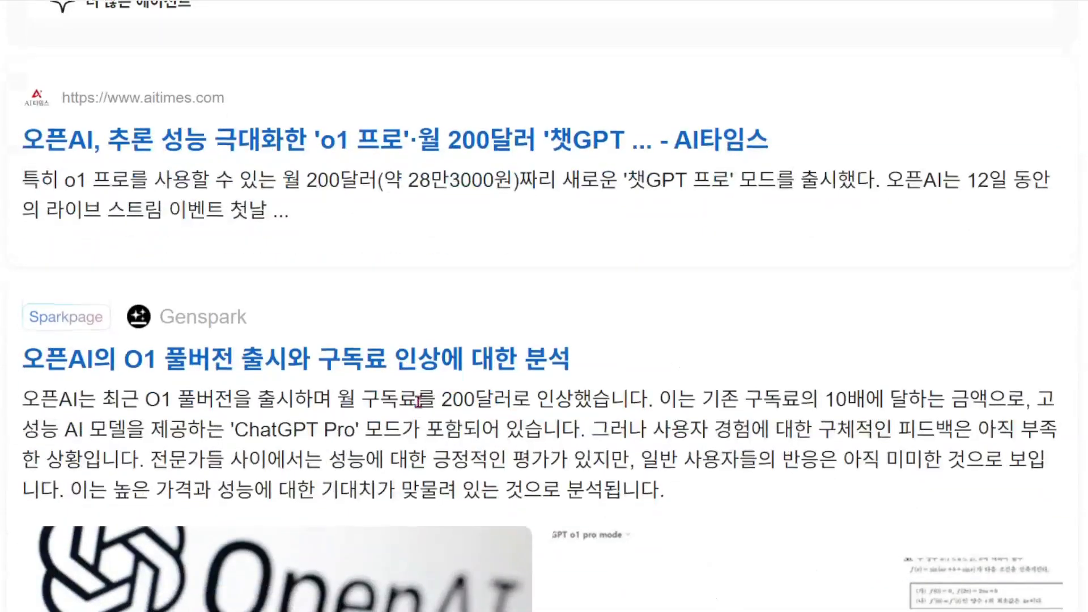
pyautogui.scroll(-8, 647, 416)
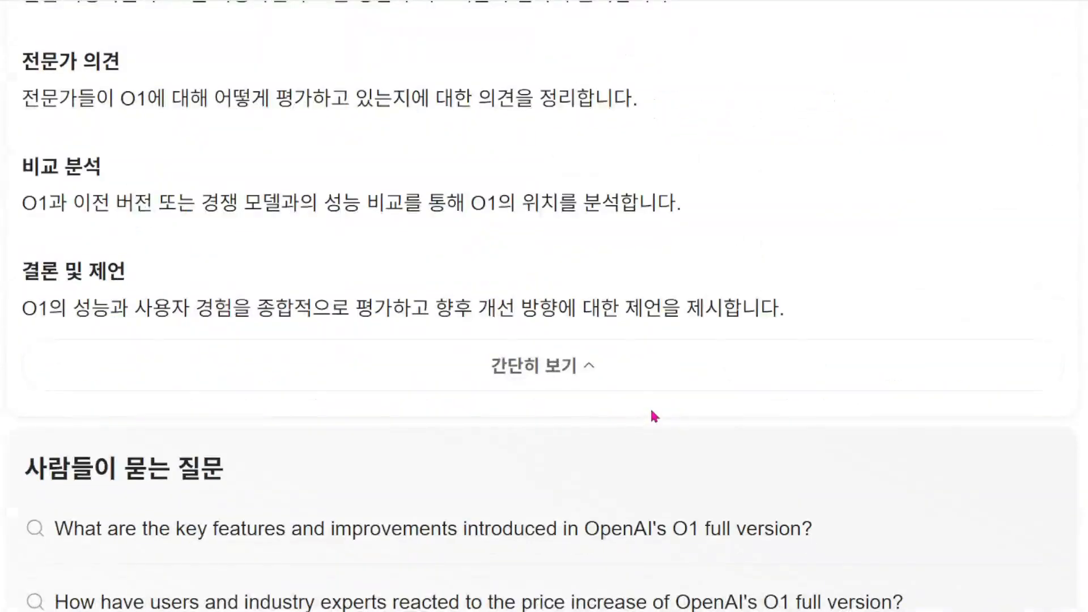
# - Run the related question "What are the key features and improvements introduced in OpenAI's O1 full version?" and view its results
pyautogui.scroll(-4, 651, 416)
pyautogui.scroll(1, 656, 351)
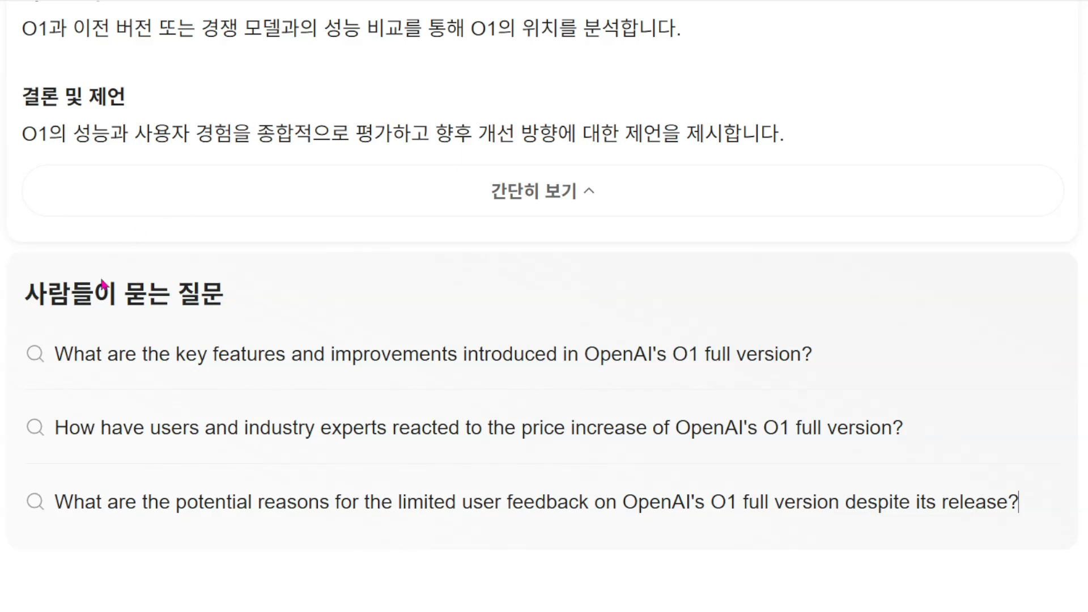
pyautogui.click(539, 355)
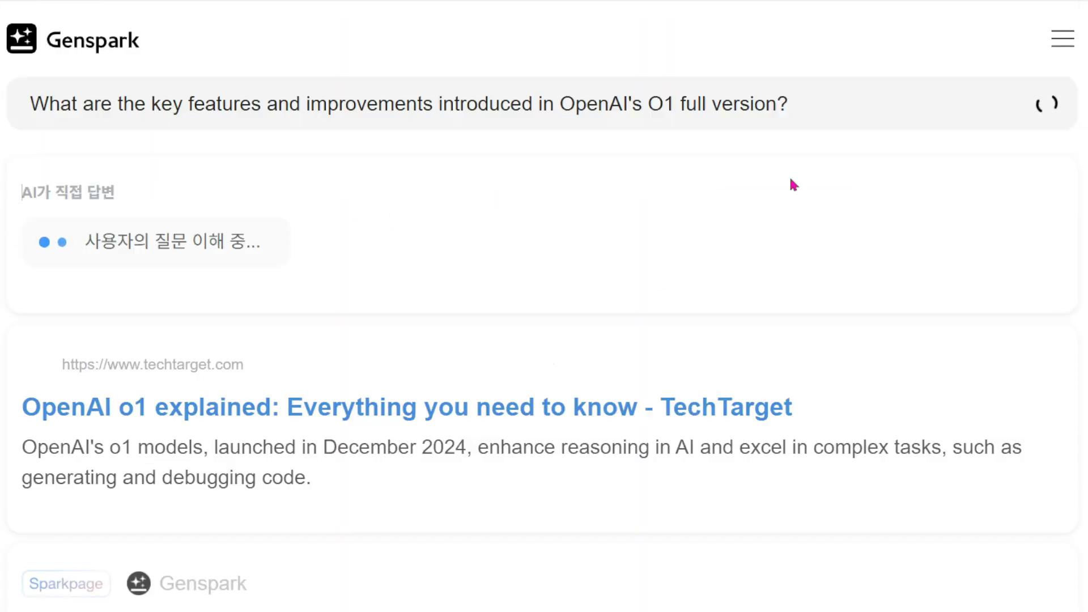
pyautogui.scroll(-5, 630, 377)
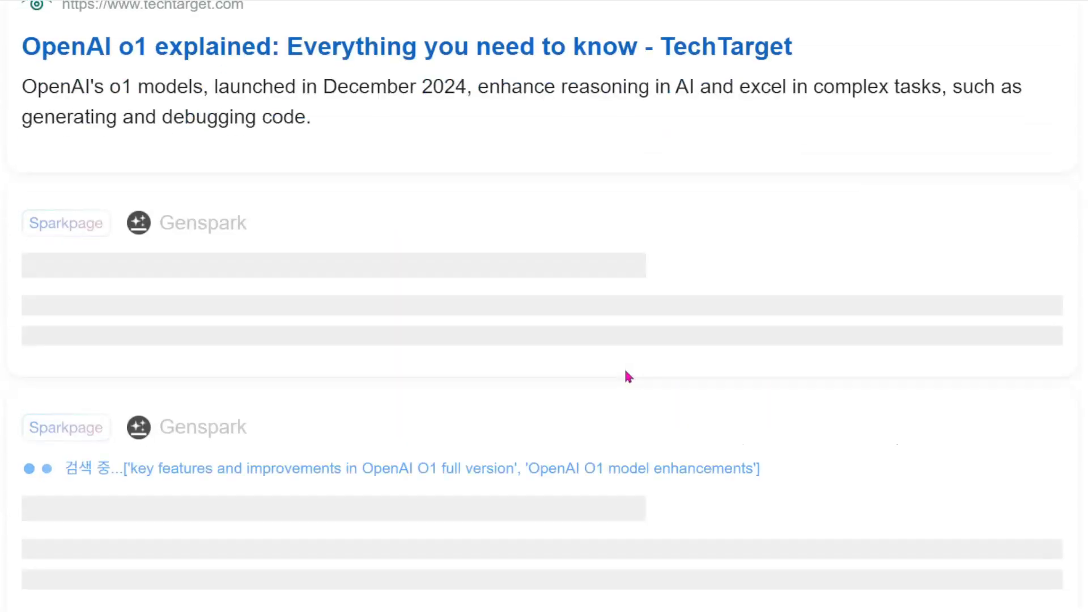